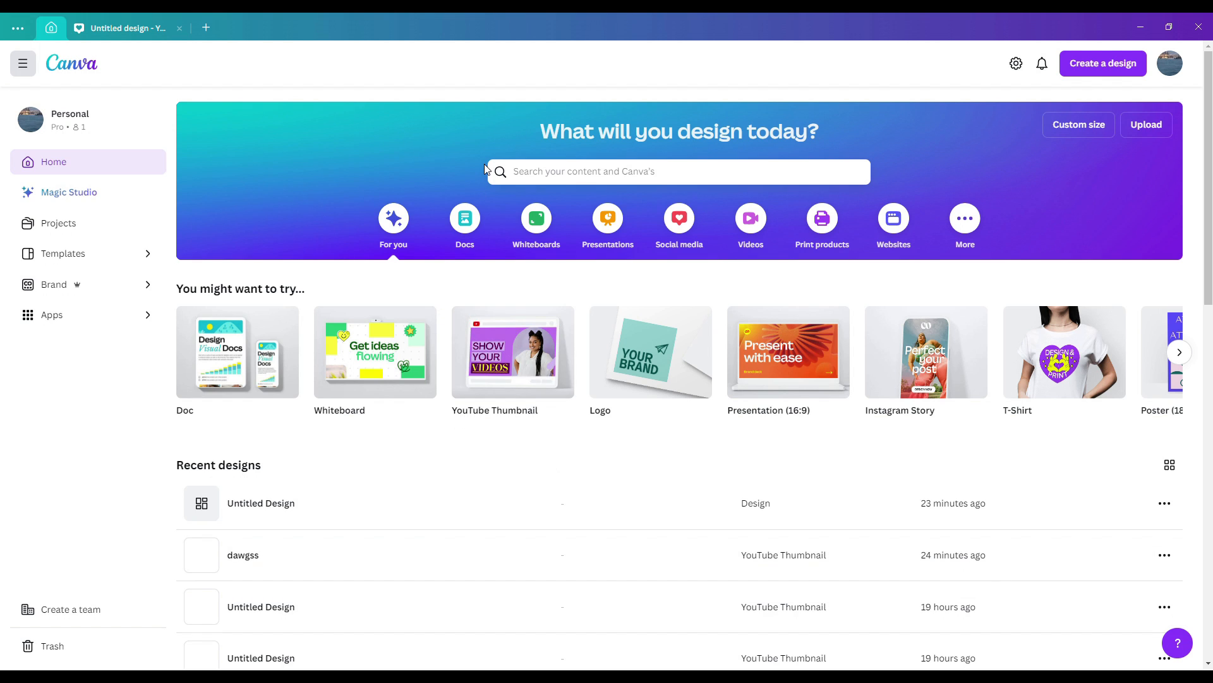
- Create a new blank design in the YouTube Thumbnail format
{"action": "left_click", "coordinate": [1094, 65]}
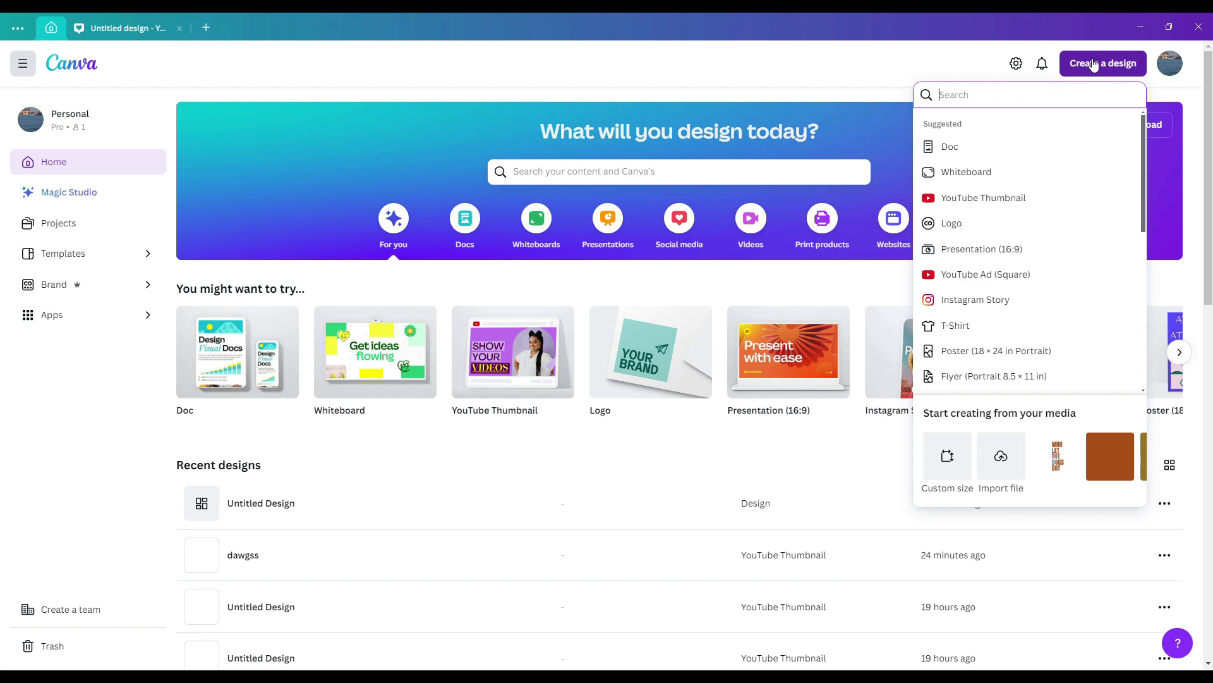
{"action": "left_click", "coordinate": [976, 208]}
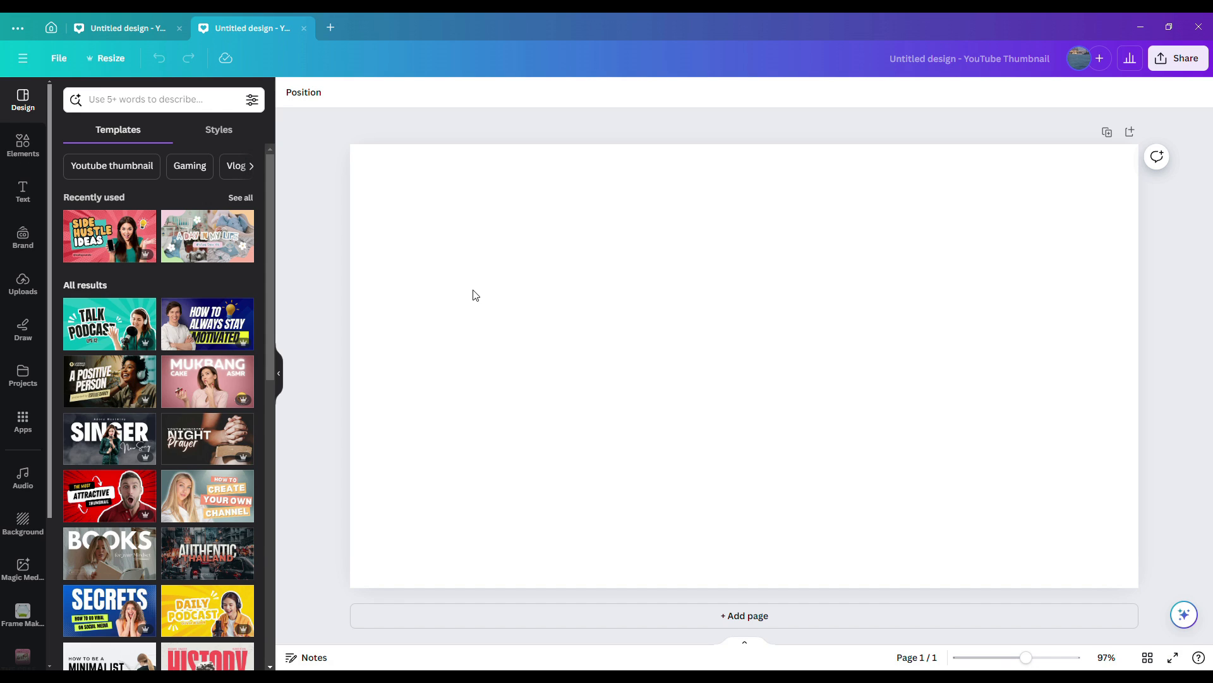
- Add the walking bulldog in a red shirt from the "bulldogs" graphics, enlarging it slightly and centring it on the page
{"action": "left_click", "coordinate": [22, 146]}
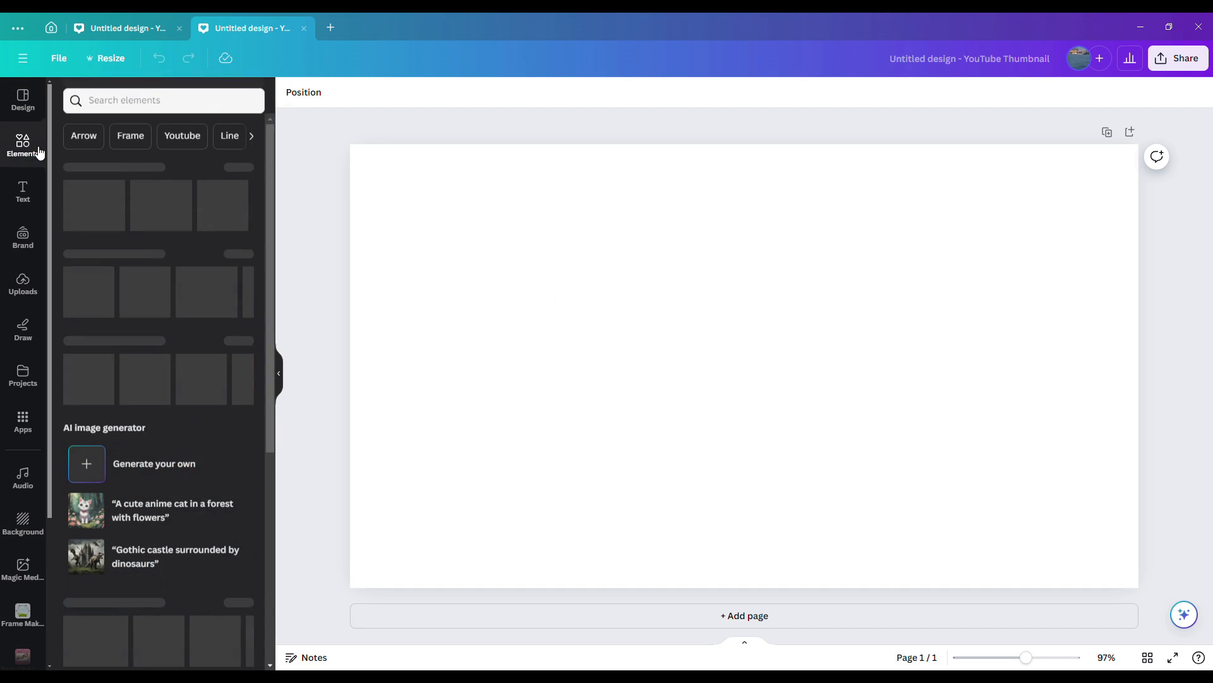
{"action": "left_click", "coordinate": [104, 99]}
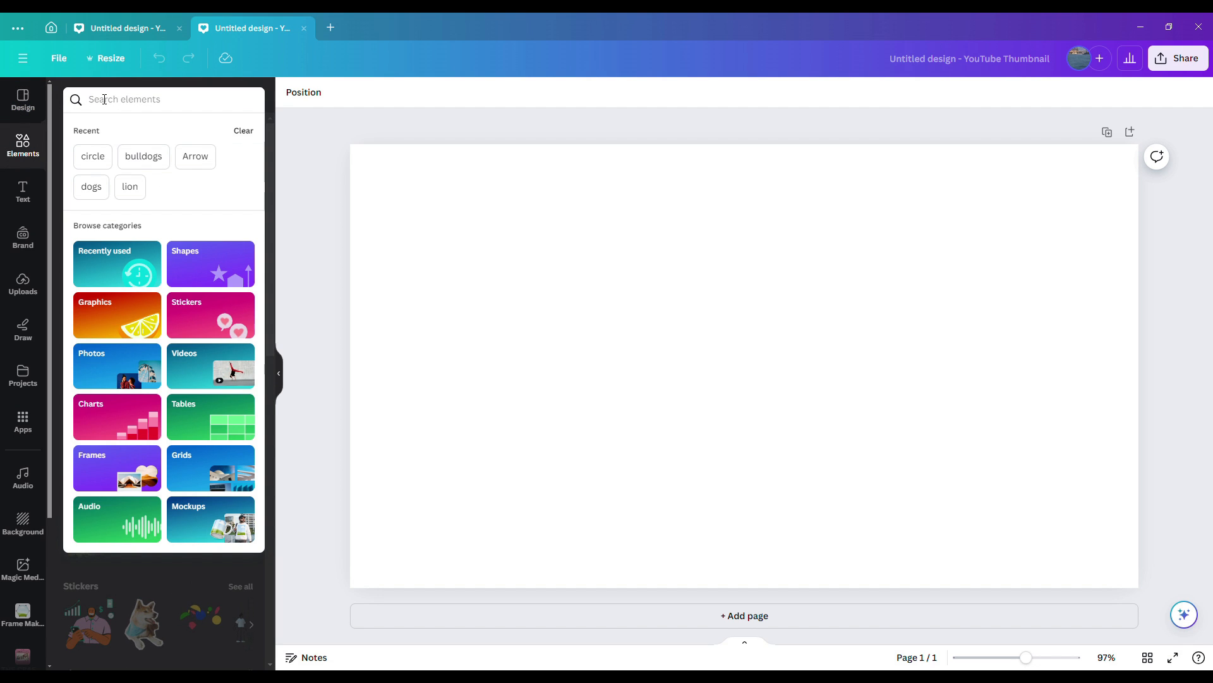
{"action": "type", "text": "bu"}
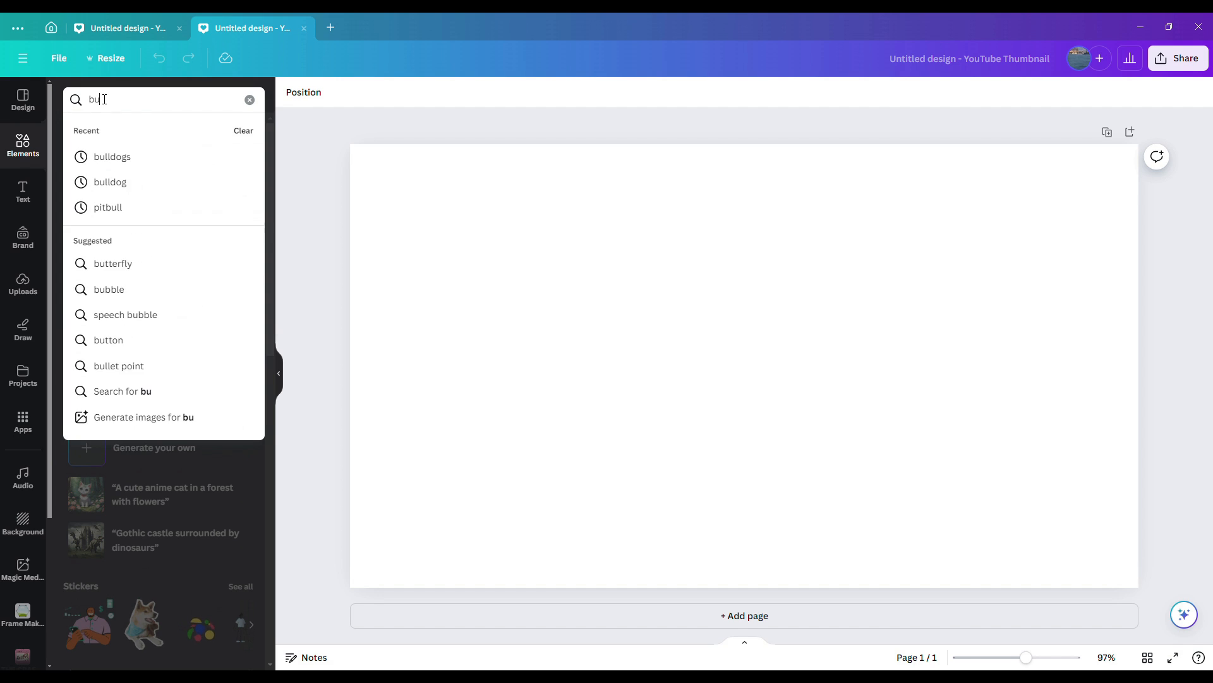
{"action": "type", "text": "lldogs"}
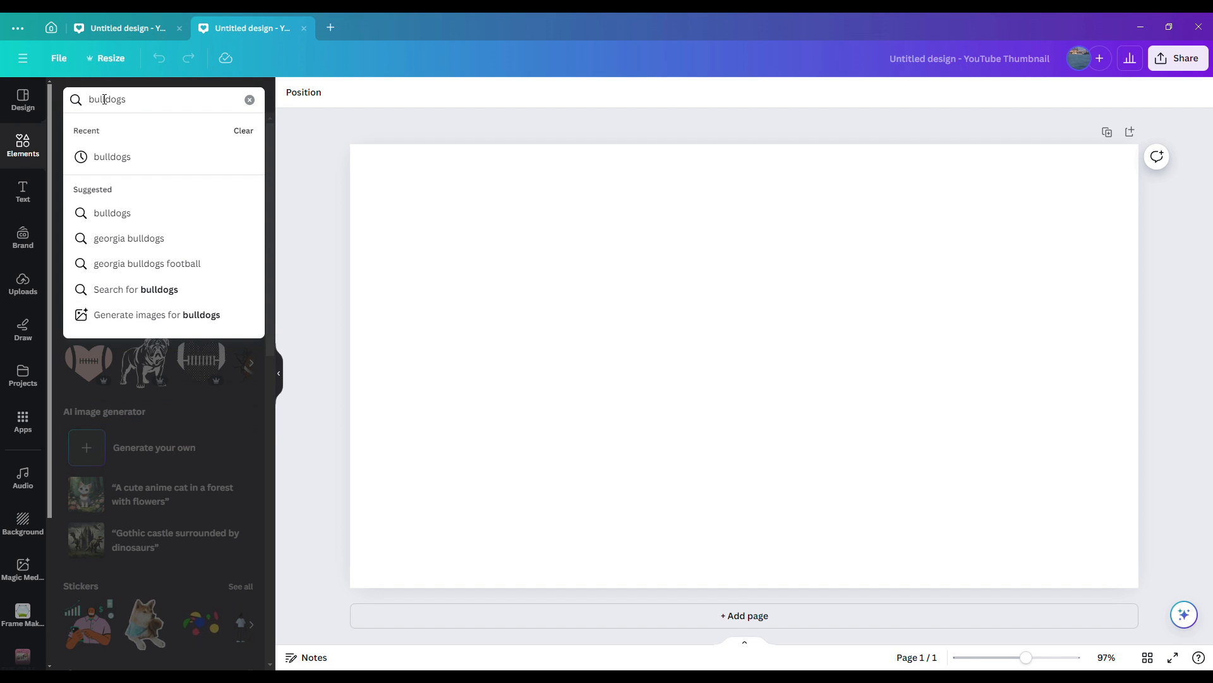
{"action": "left_click", "coordinate": [98, 155]}
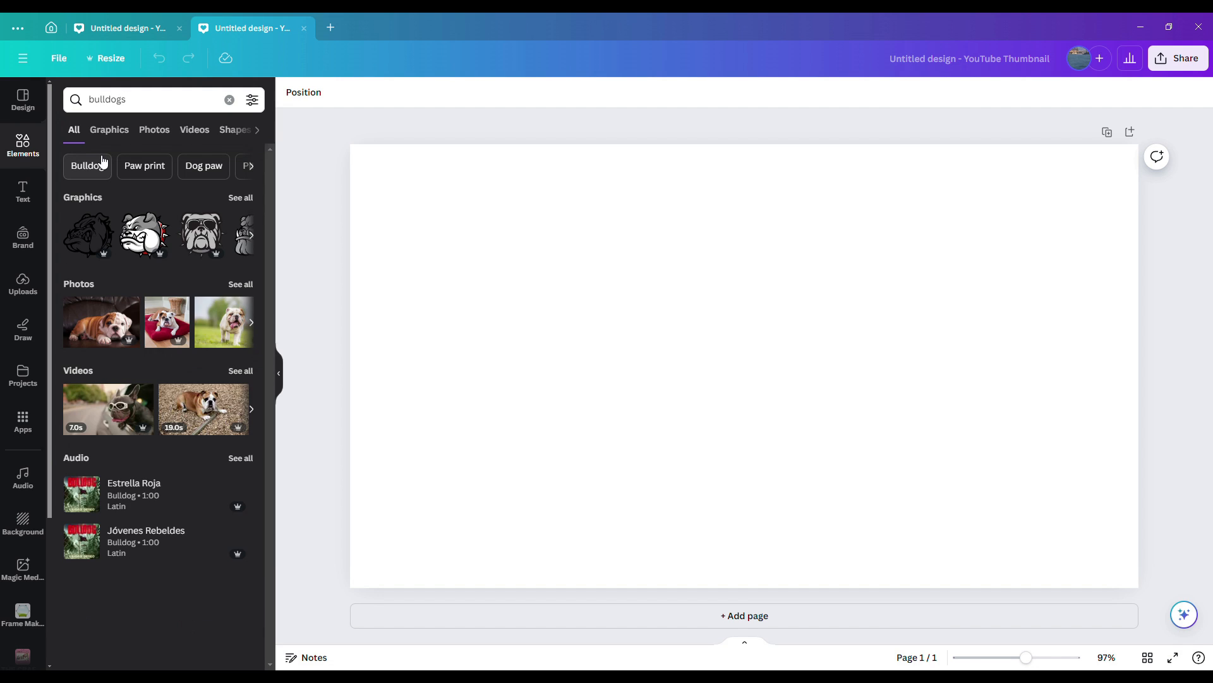
{"action": "left_click", "coordinate": [242, 199]}
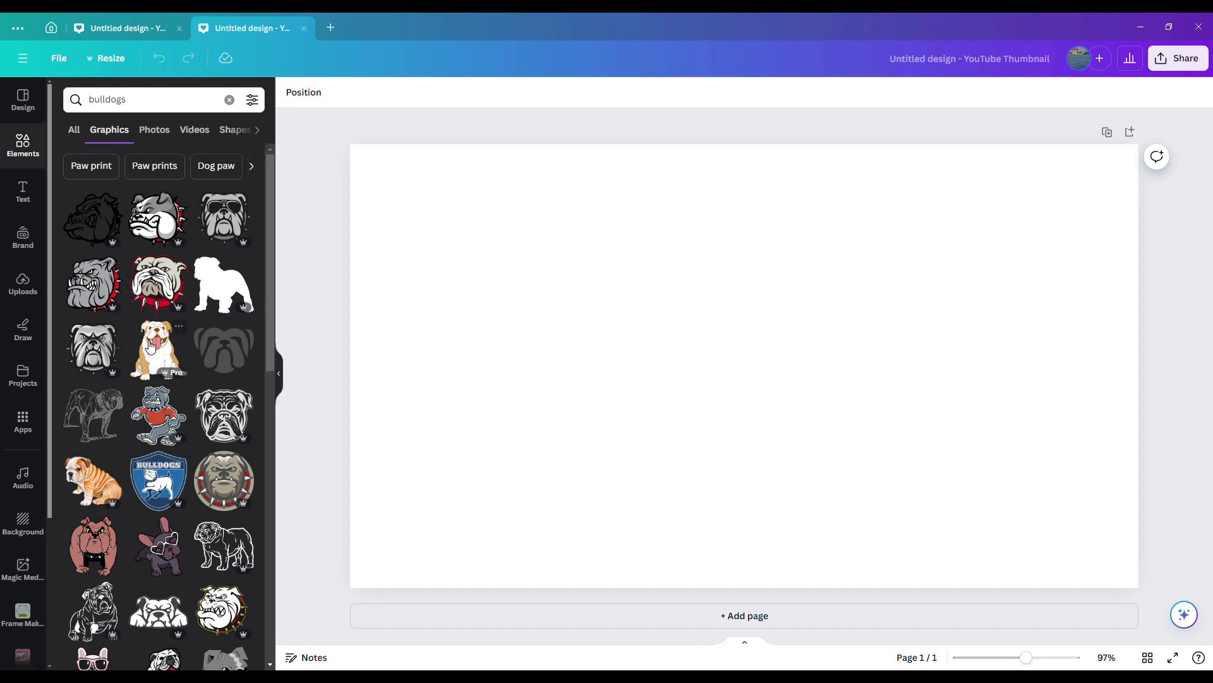
{"action": "left_click", "coordinate": [160, 420]}
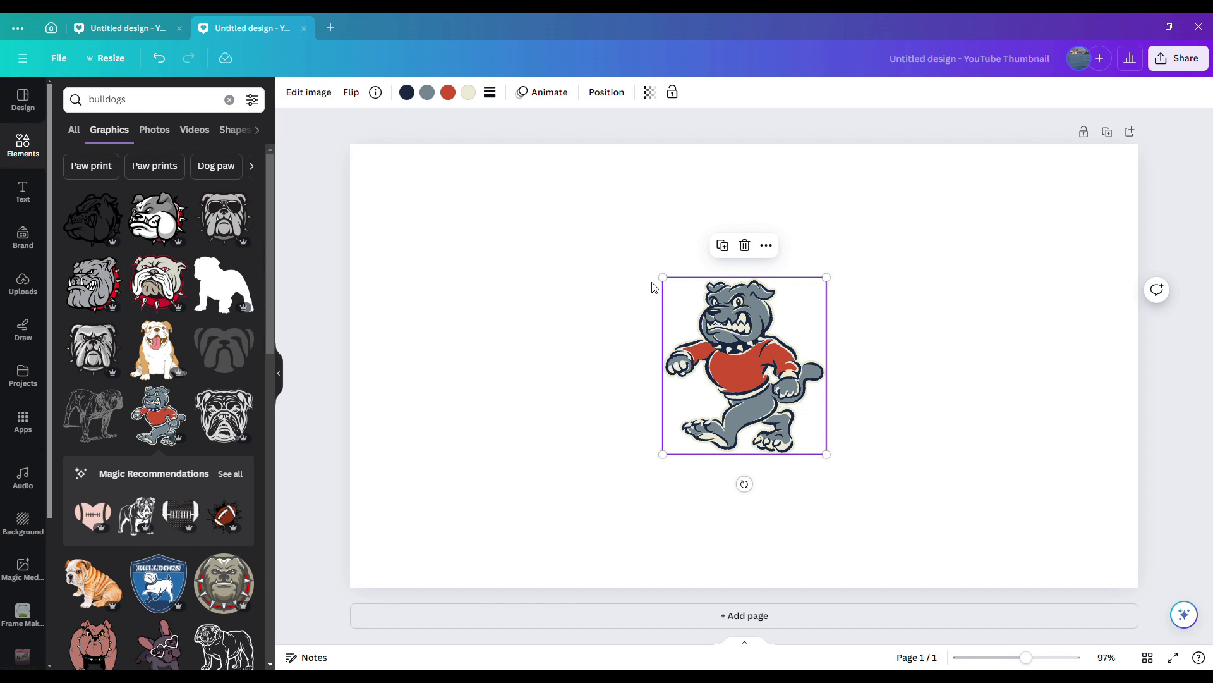
{"action": "left_click_drag", "start_coordinate": [663, 277], "coordinate": [622, 247]}
{"action": "left_click_drag", "start_coordinate": [728, 328], "coordinate": [729, 341]}
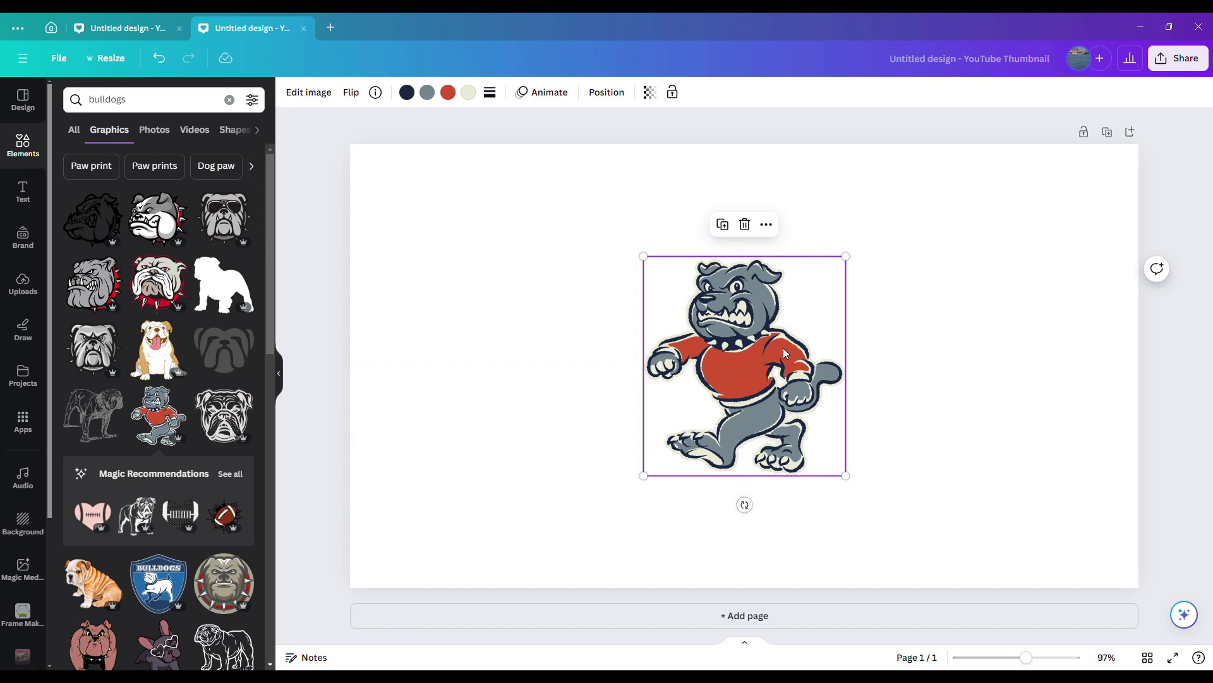
- Set the page background to the red document colour that matches the bulldog's shirt
{"action": "left_click", "coordinate": [552, 457]}
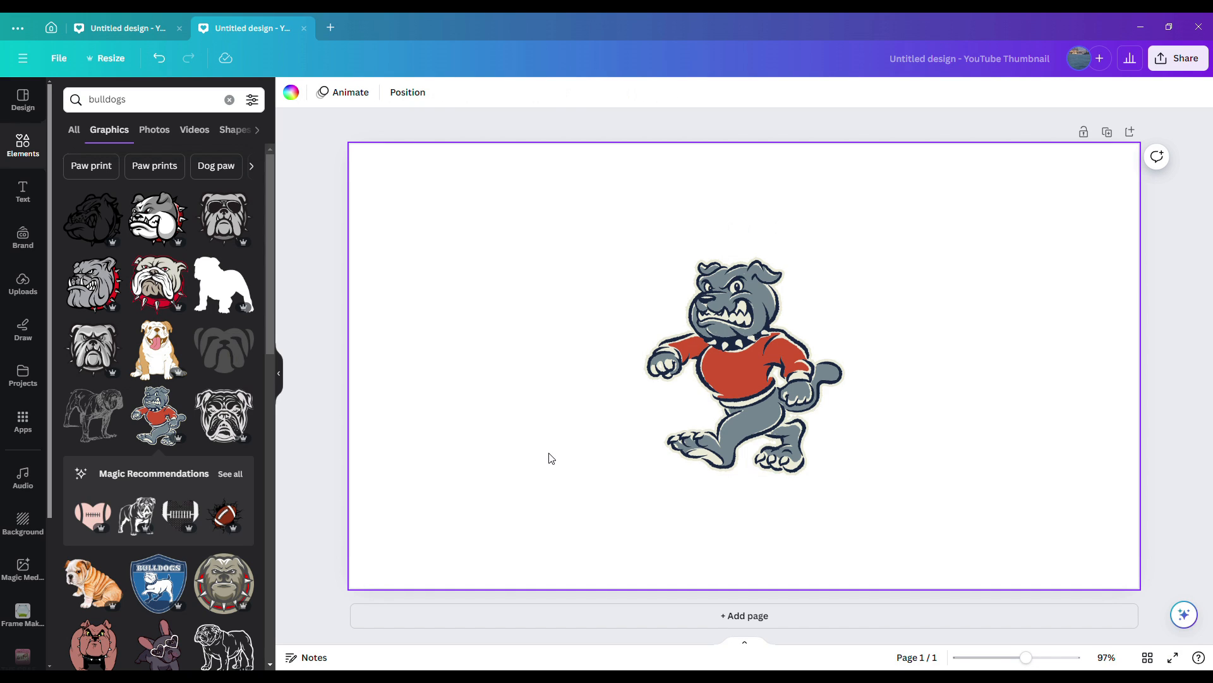
{"action": "left_click", "coordinate": [301, 101]}
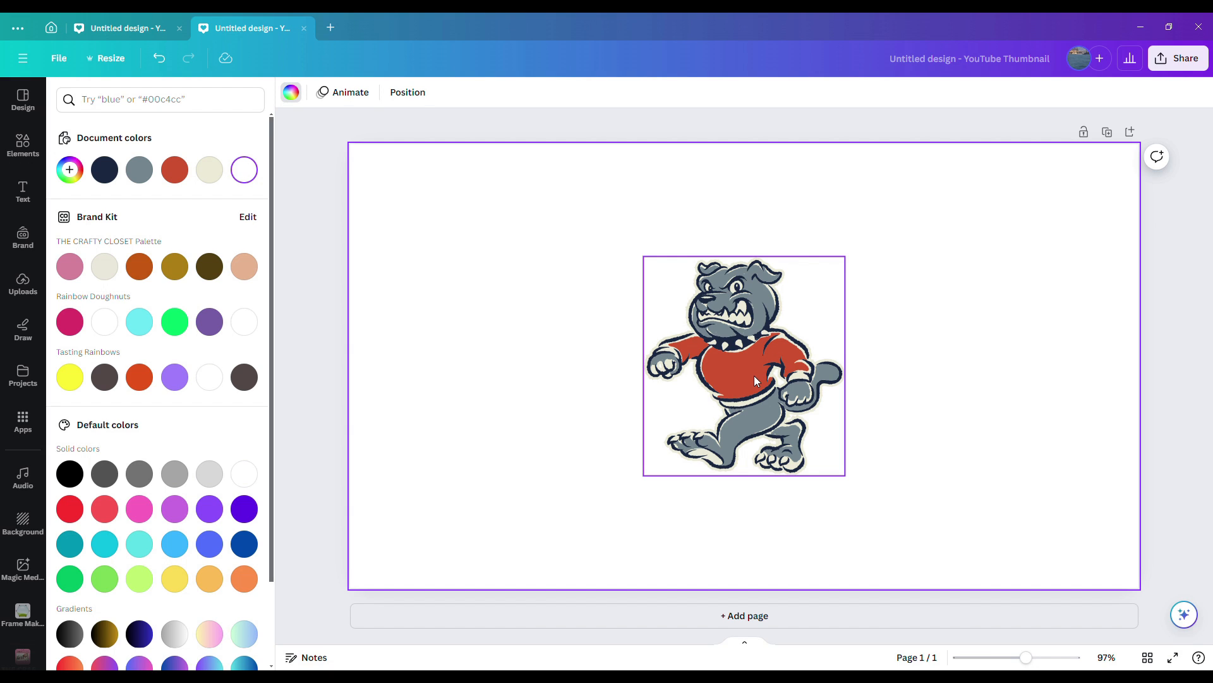
{"action": "left_click", "coordinate": [180, 172]}
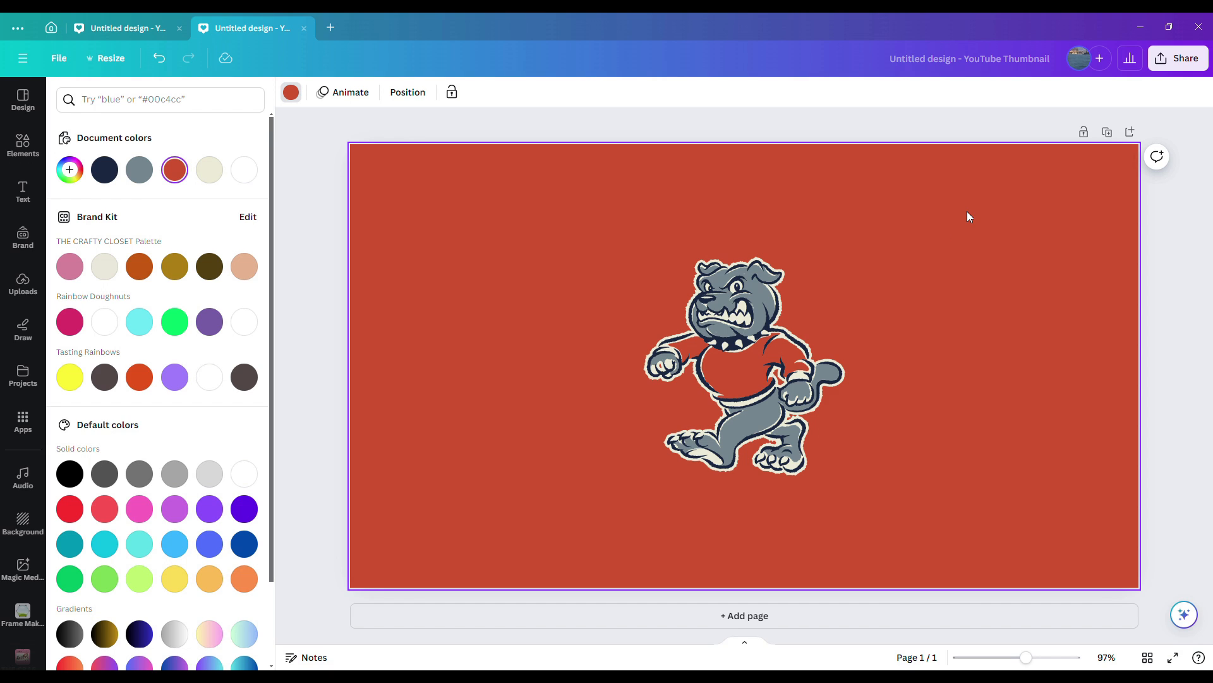
- Crop away the left half of the bulldog and place the remaining half flush against the page's left edge
{"action": "left_click_drag", "start_coordinate": [909, 257], "coordinate": [619, 520]}
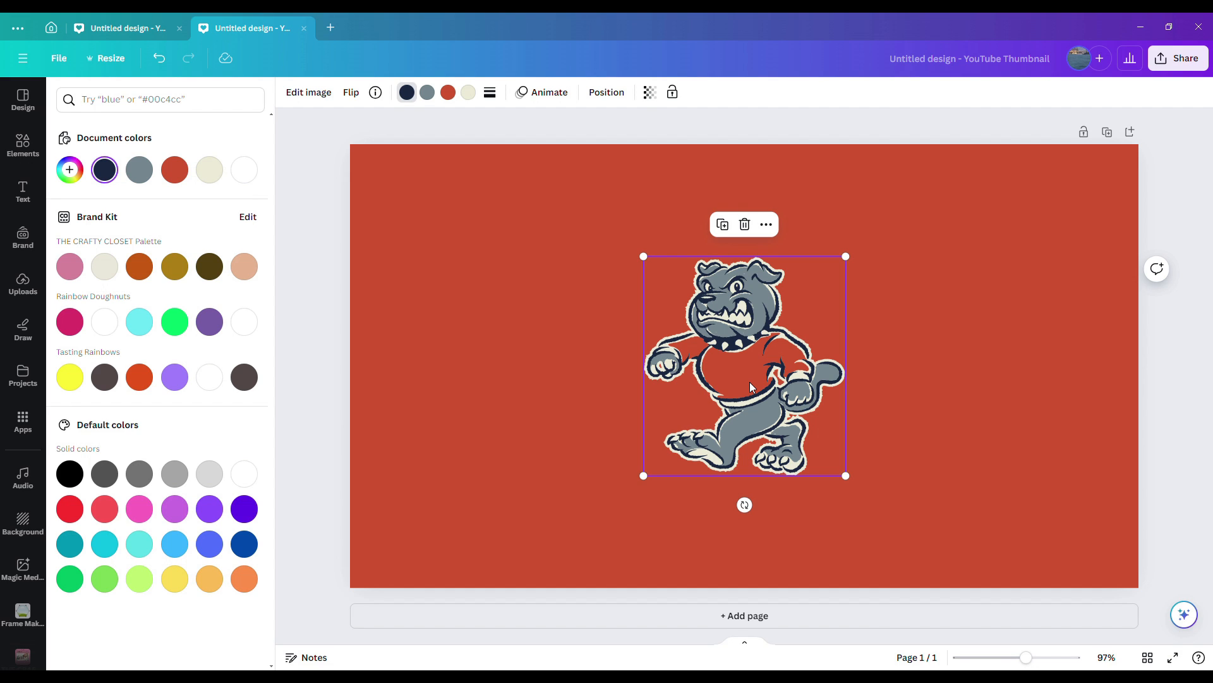
{"action": "left_click", "coordinate": [294, 95]}
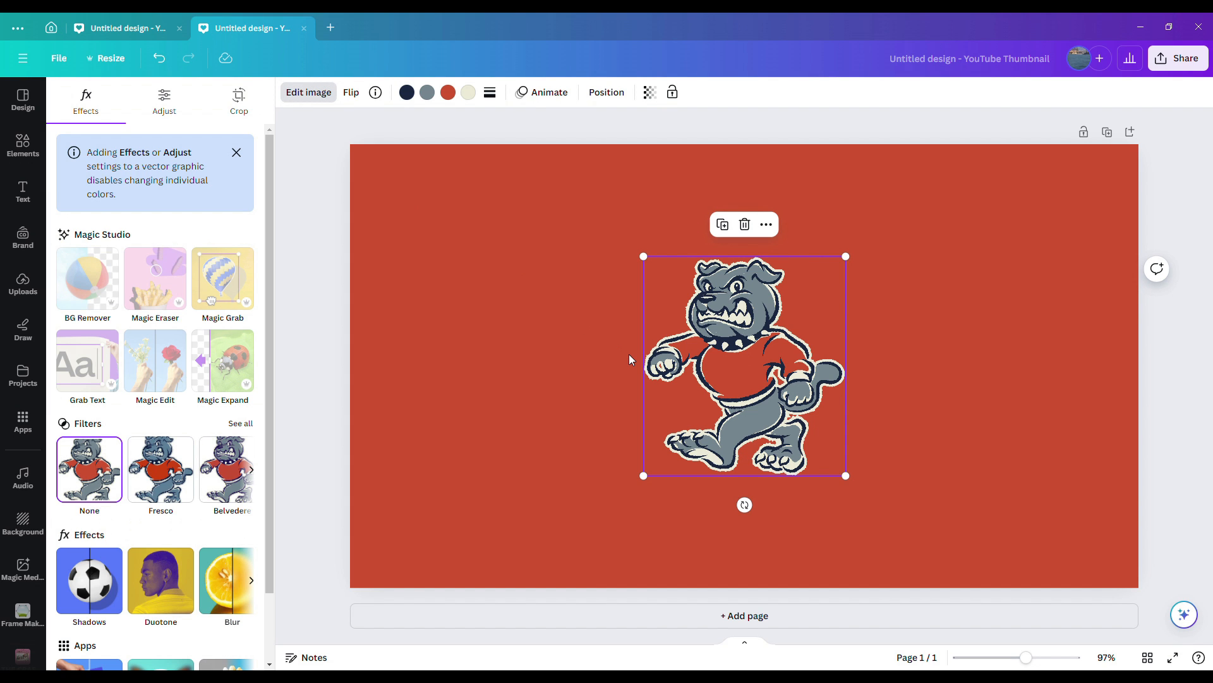
{"action": "left_click", "coordinate": [247, 101]}
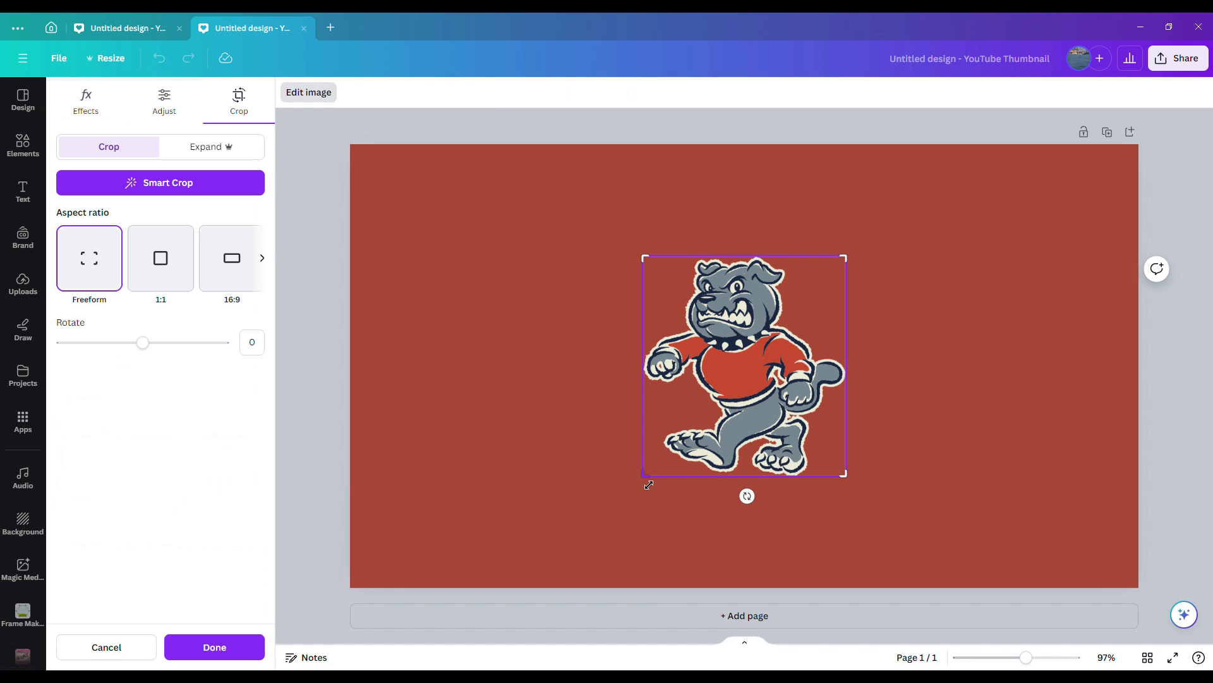
{"action": "left_click_drag", "start_coordinate": [649, 485], "coordinate": [742, 499]}
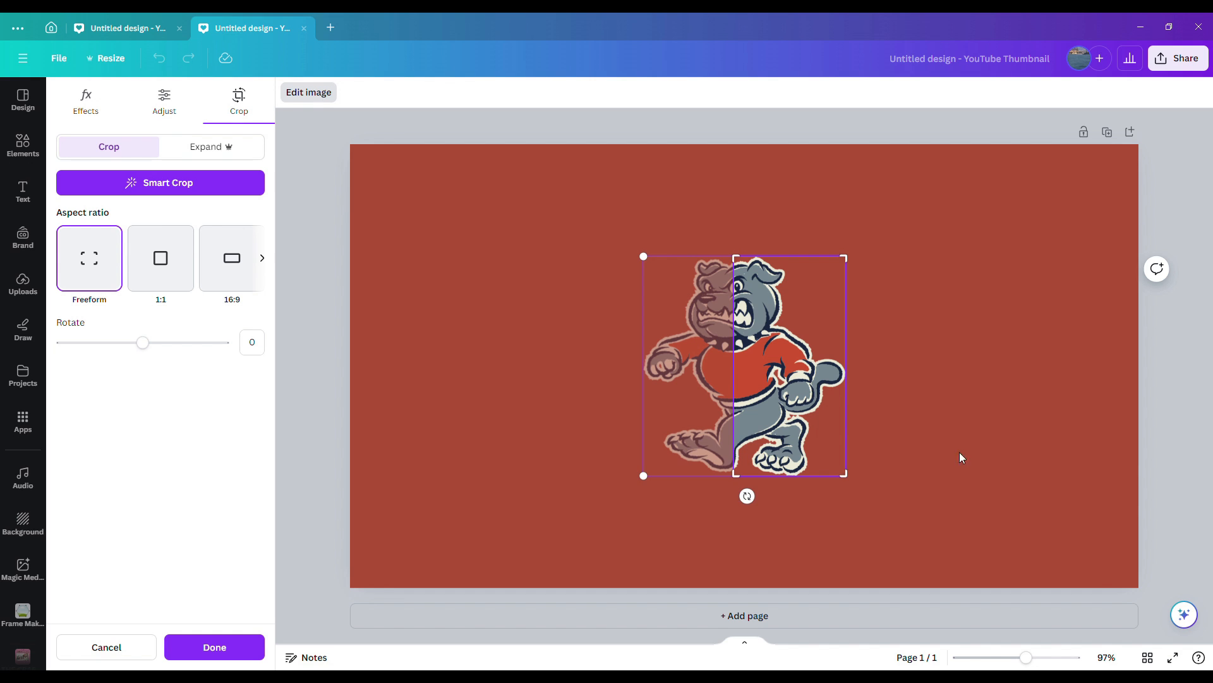
{"action": "left_click", "coordinate": [1020, 456]}
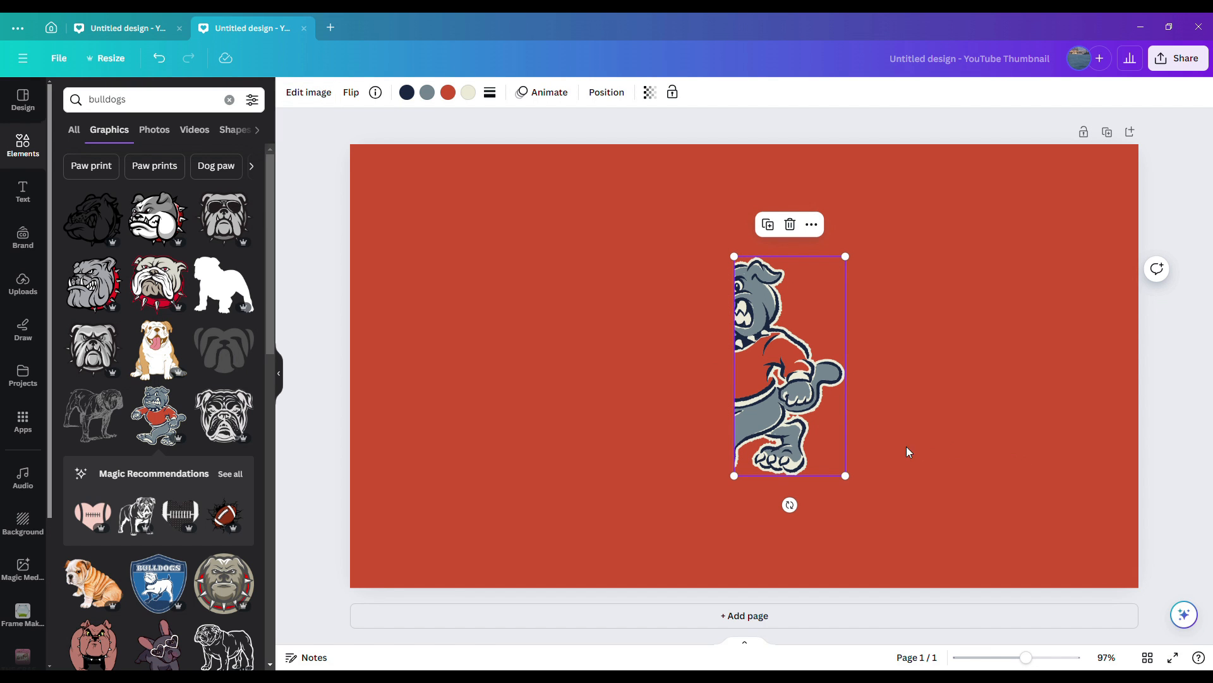
{"action": "left_click_drag", "start_coordinate": [784, 390], "coordinate": [404, 377]}
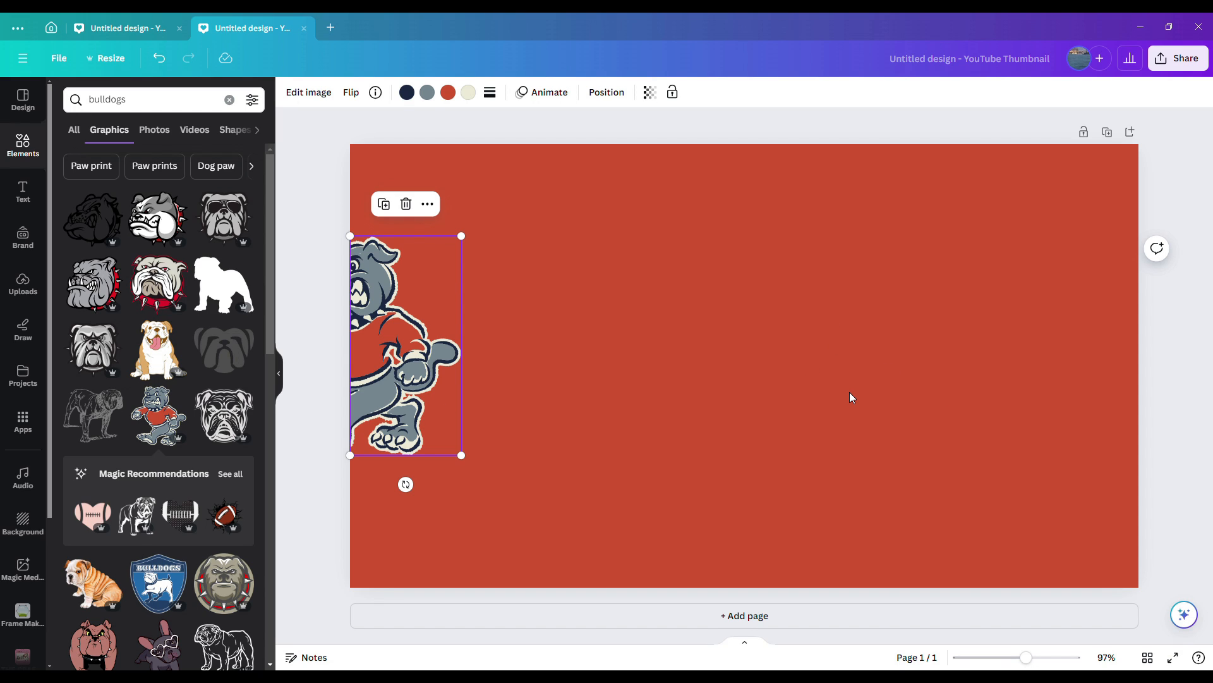
- Search the elements for "circle" and add the basic circle shape to the page
{"action": "left_click", "coordinate": [152, 103]}
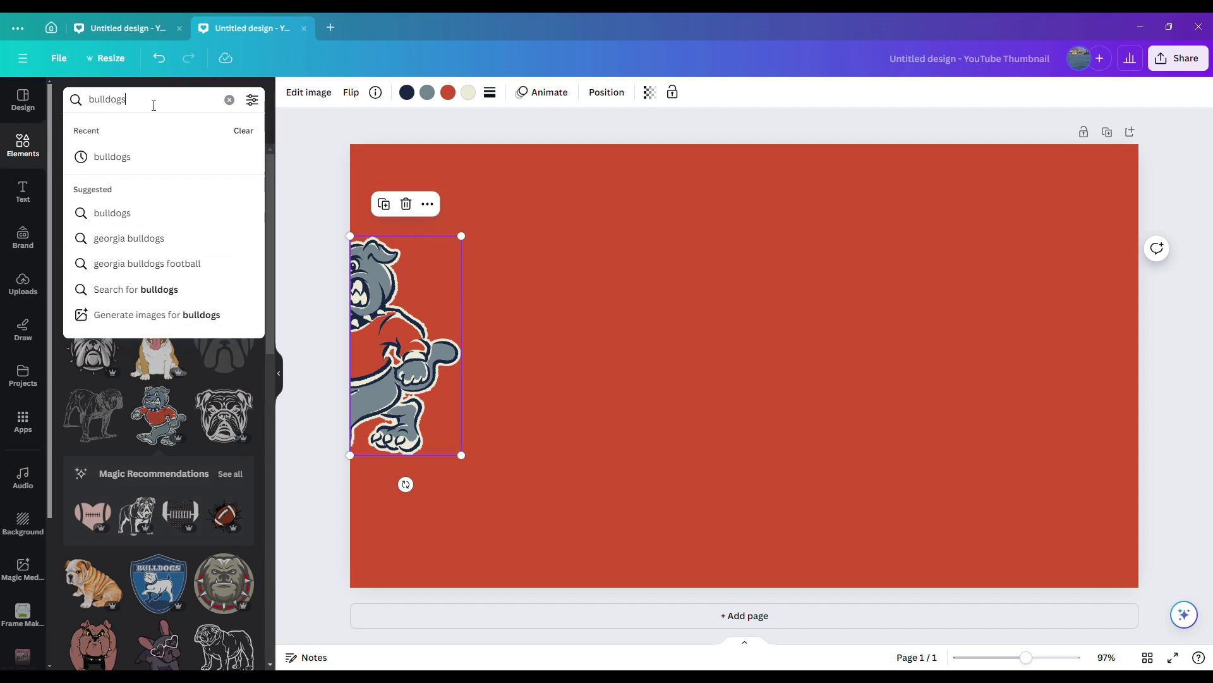
{"action": "key", "text": "BackSpace"}
{"action": "key", "text": "BackSpace"}
{"action": "key", "text": "BackSpace"}
{"action": "key", "text": "BackSpace"}
{"action": "key", "text": "BackSpace"}
{"action": "key", "text": "BackSpace"}
{"action": "key", "text": "BackSpace"}
{"action": "key", "text": "BackSpace"}
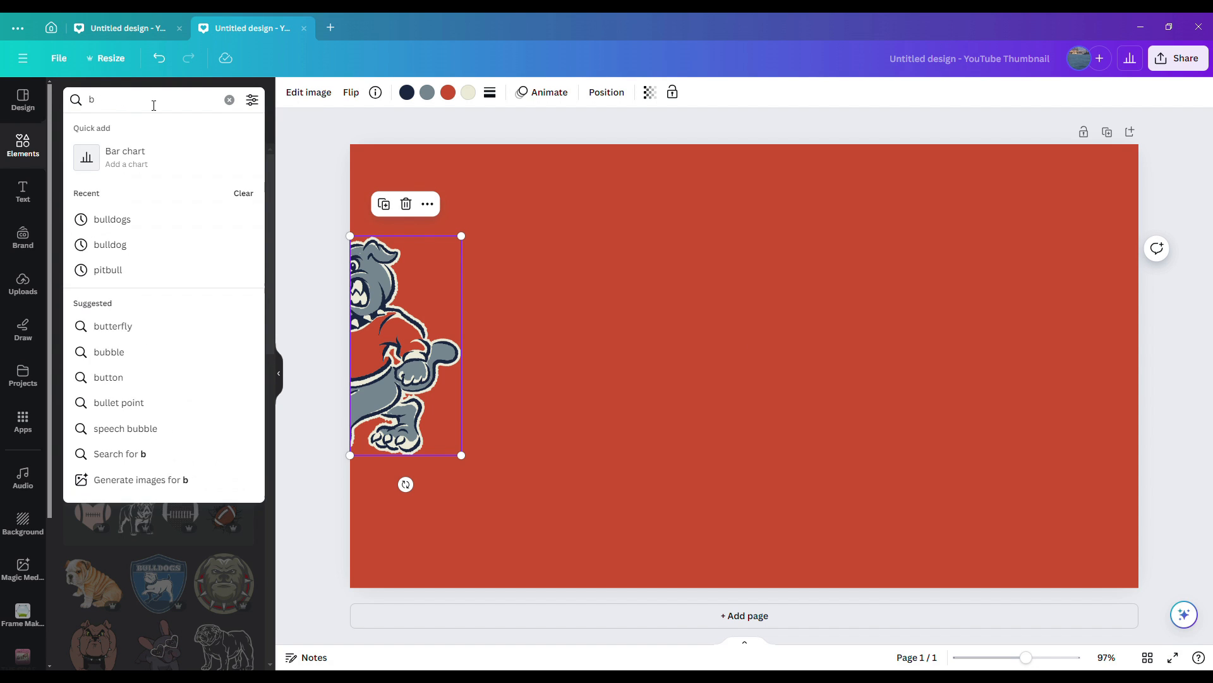
{"action": "type", "text": "circle"}
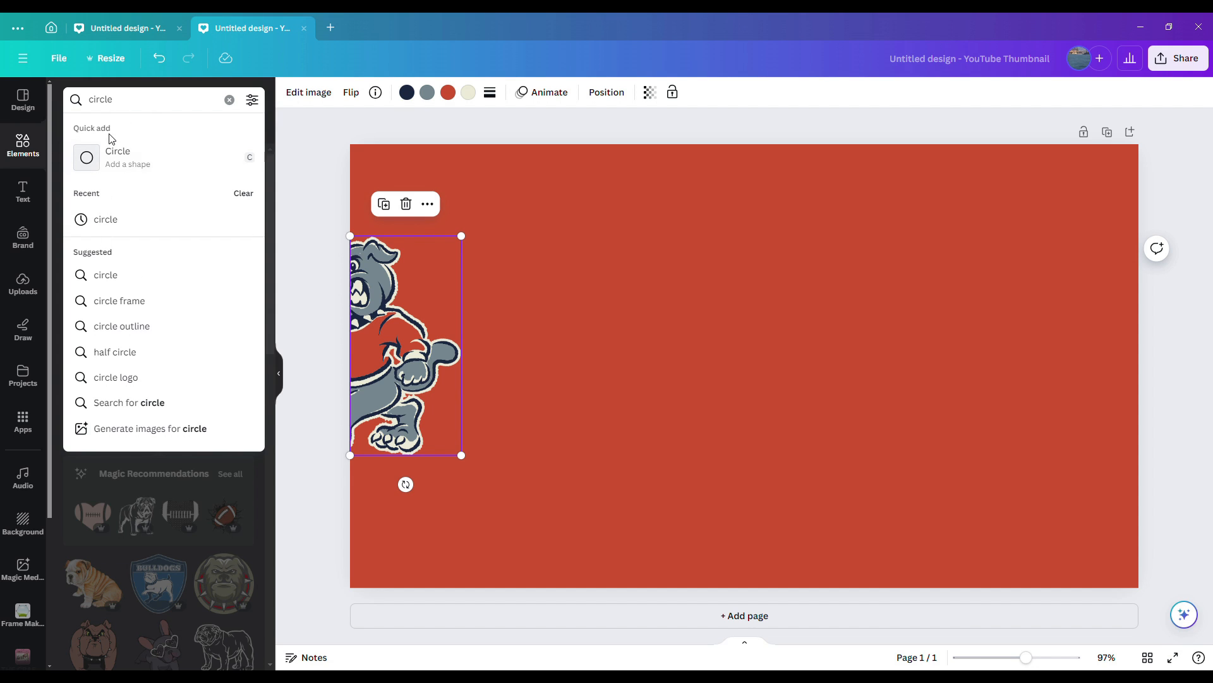
{"action": "left_click", "coordinate": [106, 169]}
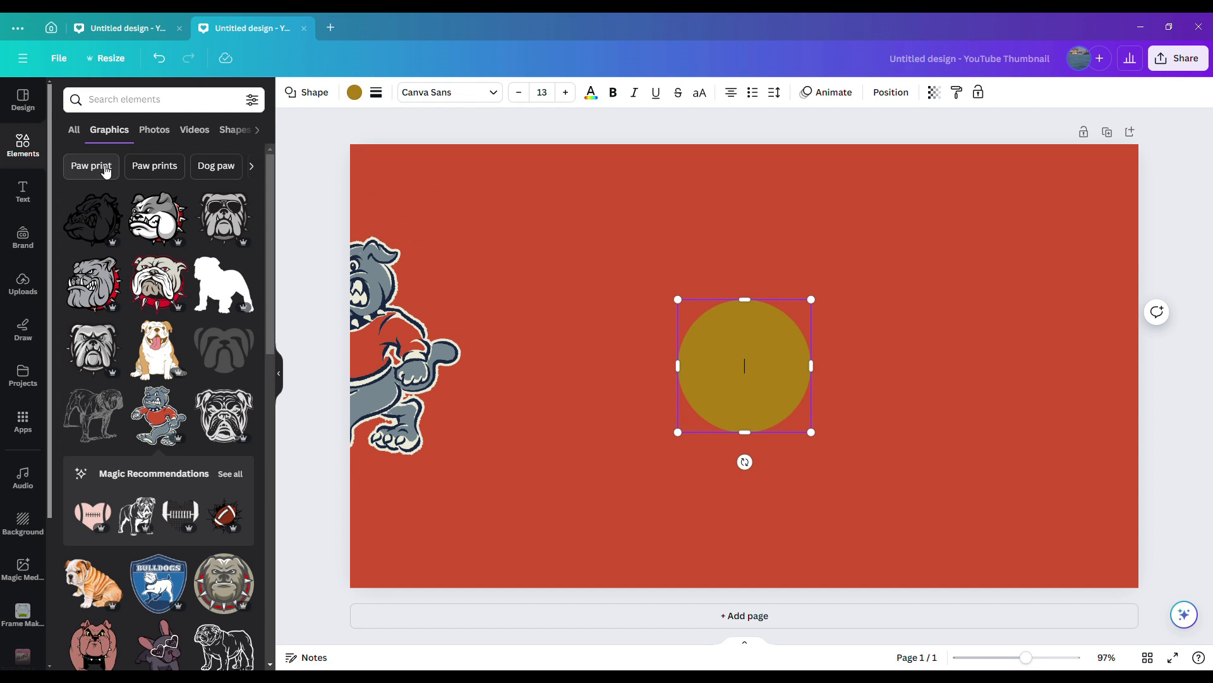
- Recolour the circle white, shrink it to a small dot and place it in the page's lower-right corner
{"action": "left_click", "coordinate": [354, 94]}
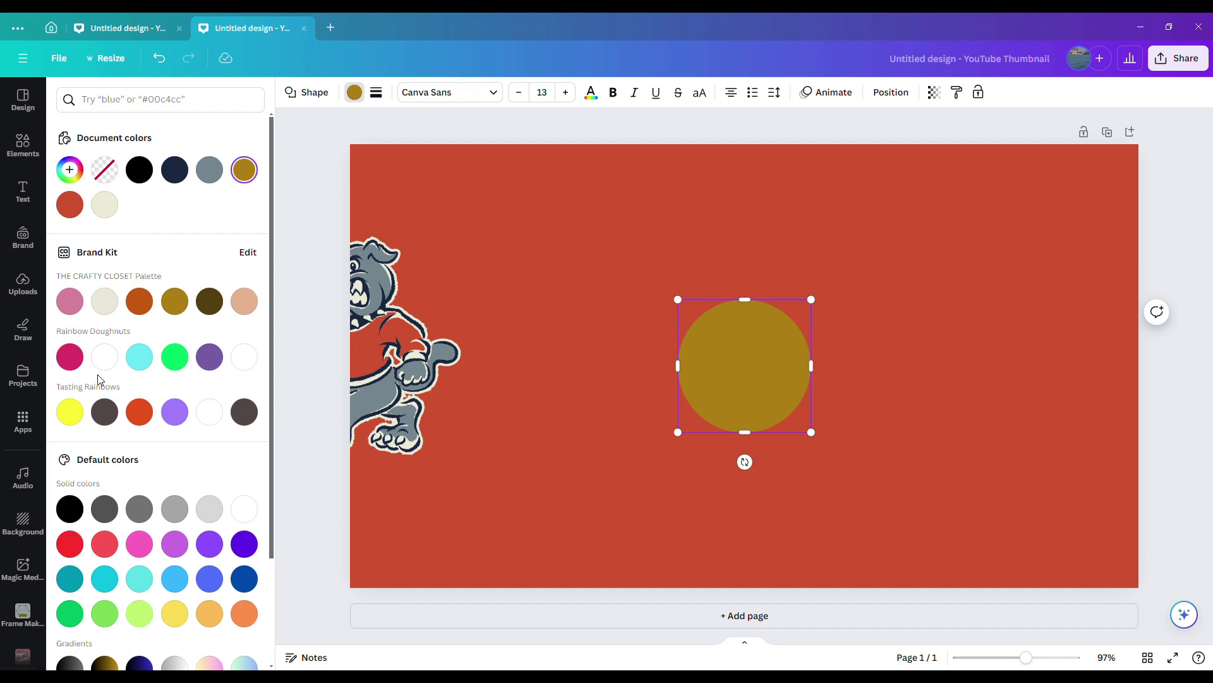
{"action": "left_click", "coordinate": [104, 357]}
{"action": "left_click_drag", "start_coordinate": [811, 432], "coordinate": [1124, 572]}
{"action": "left_click", "coordinate": [724, 358]}
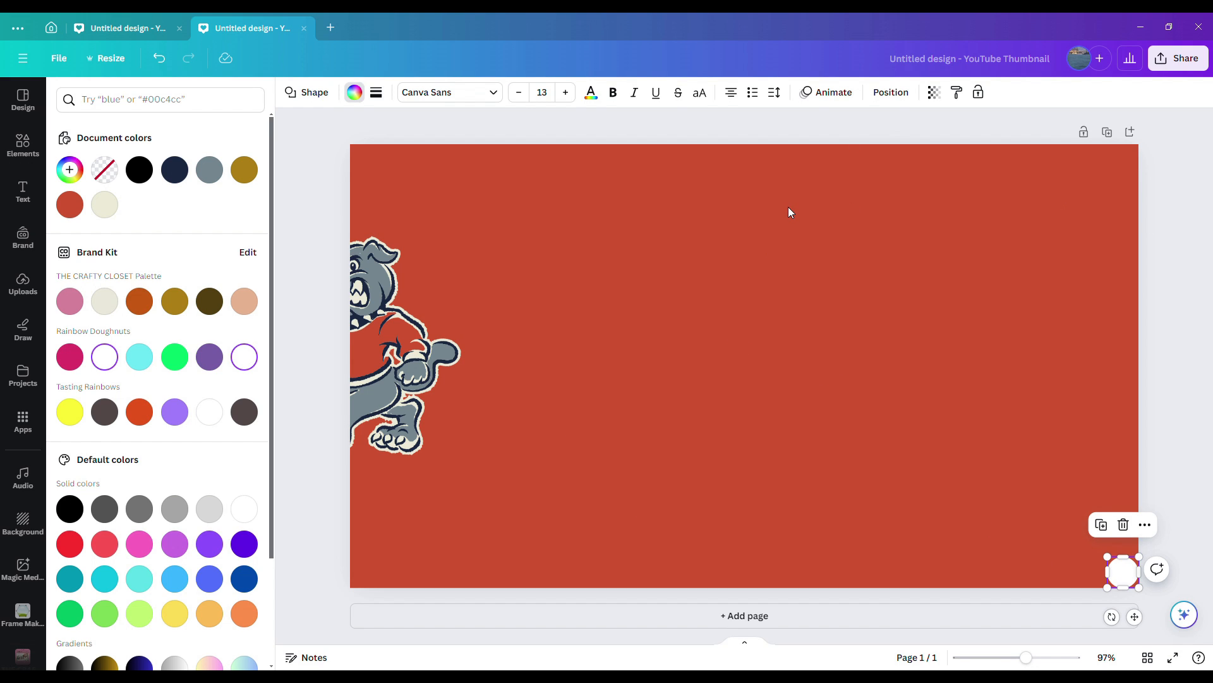
{"action": "left_click", "coordinate": [1186, 71]}
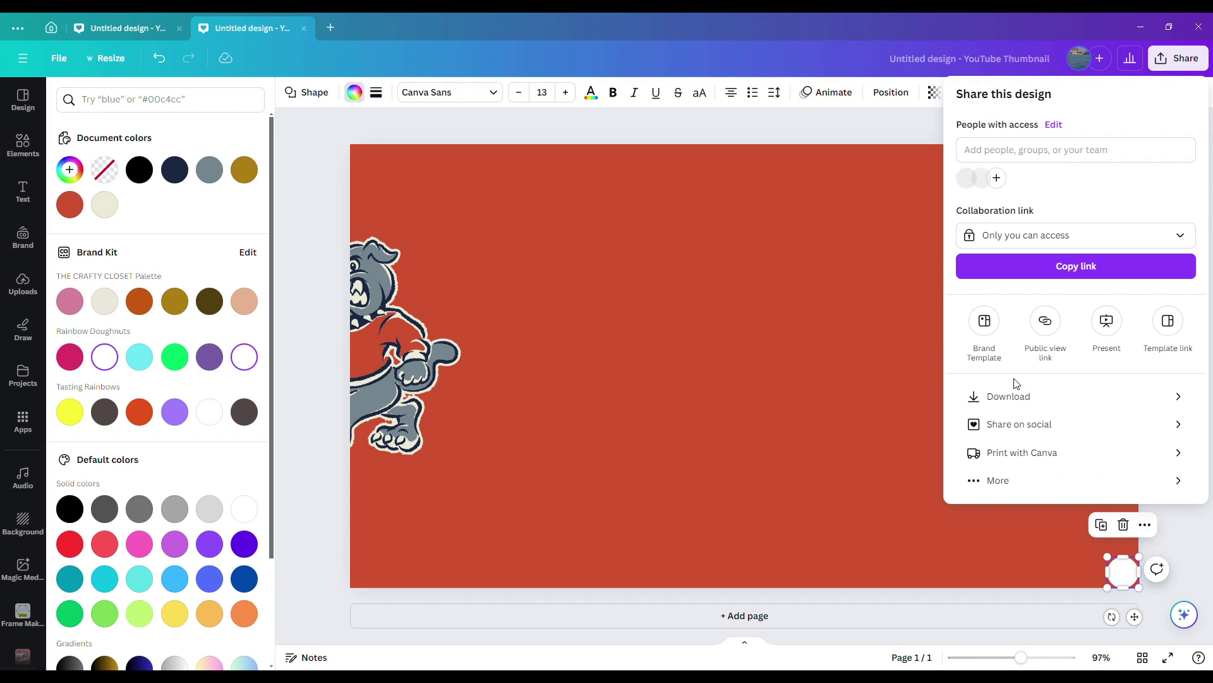
{"action": "left_click", "coordinate": [1005, 402]}
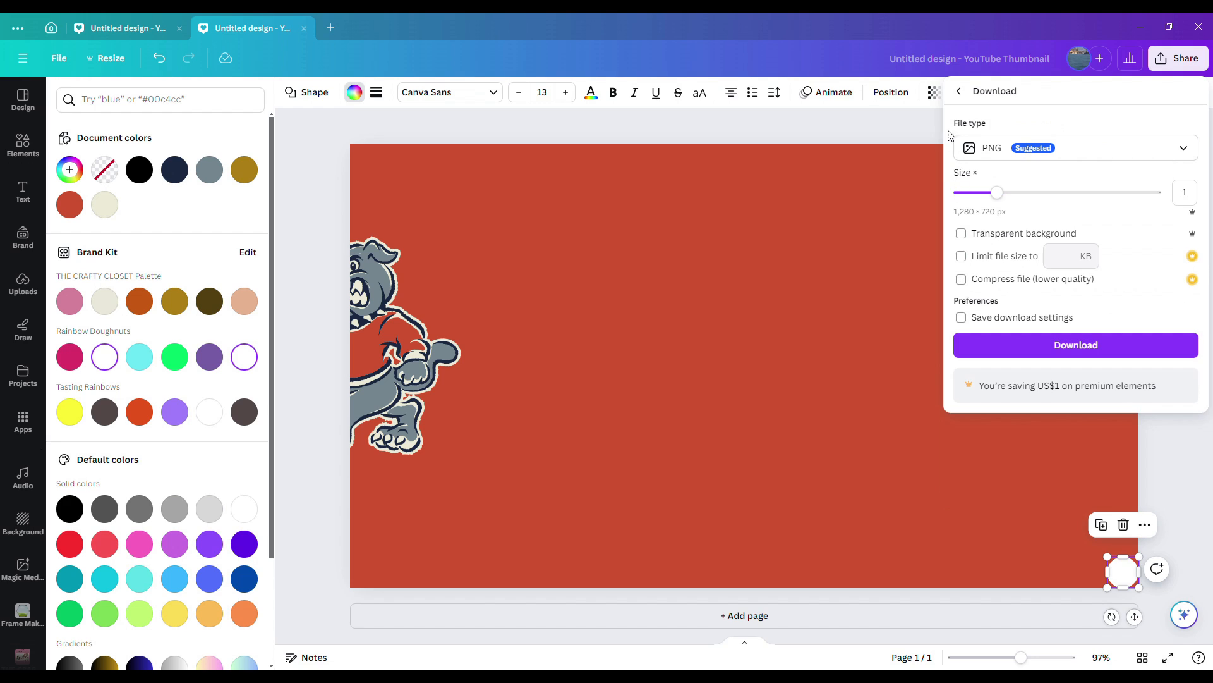
{"action": "left_click", "coordinate": [941, 71]}
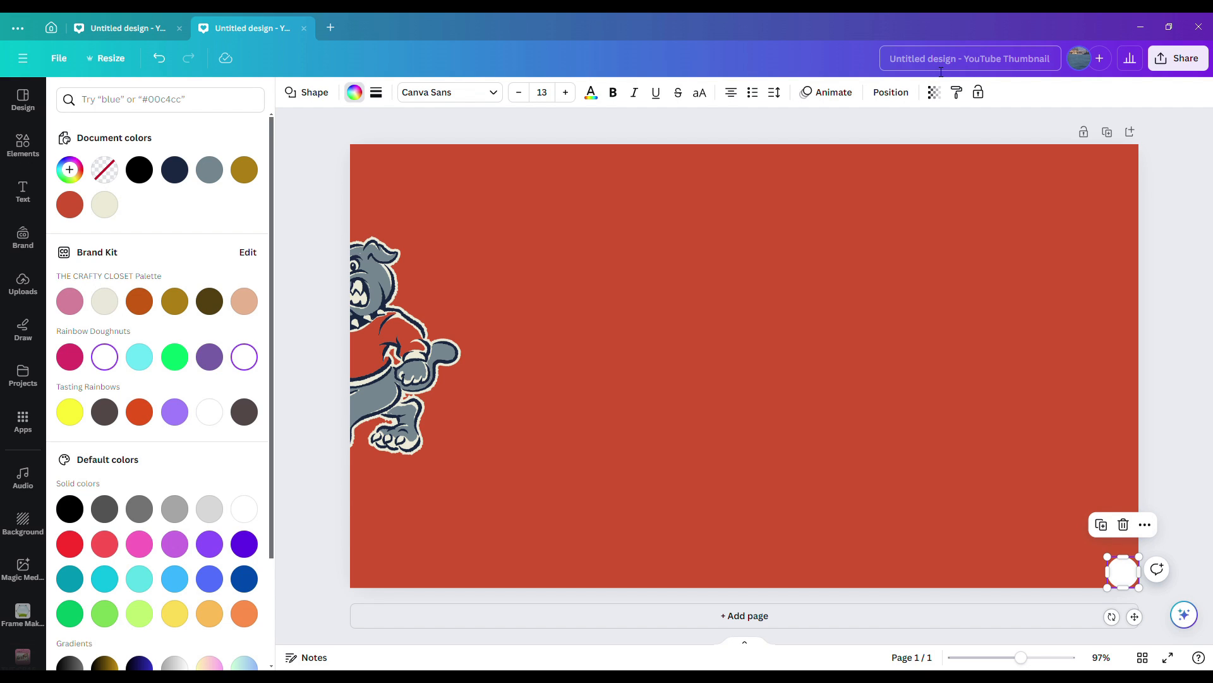
- Rename the design as "dawg"
{"action": "left_click", "coordinate": [936, 63]}
{"action": "key", "text": "BackSpace"}
{"action": "type", "text": "dawg"}
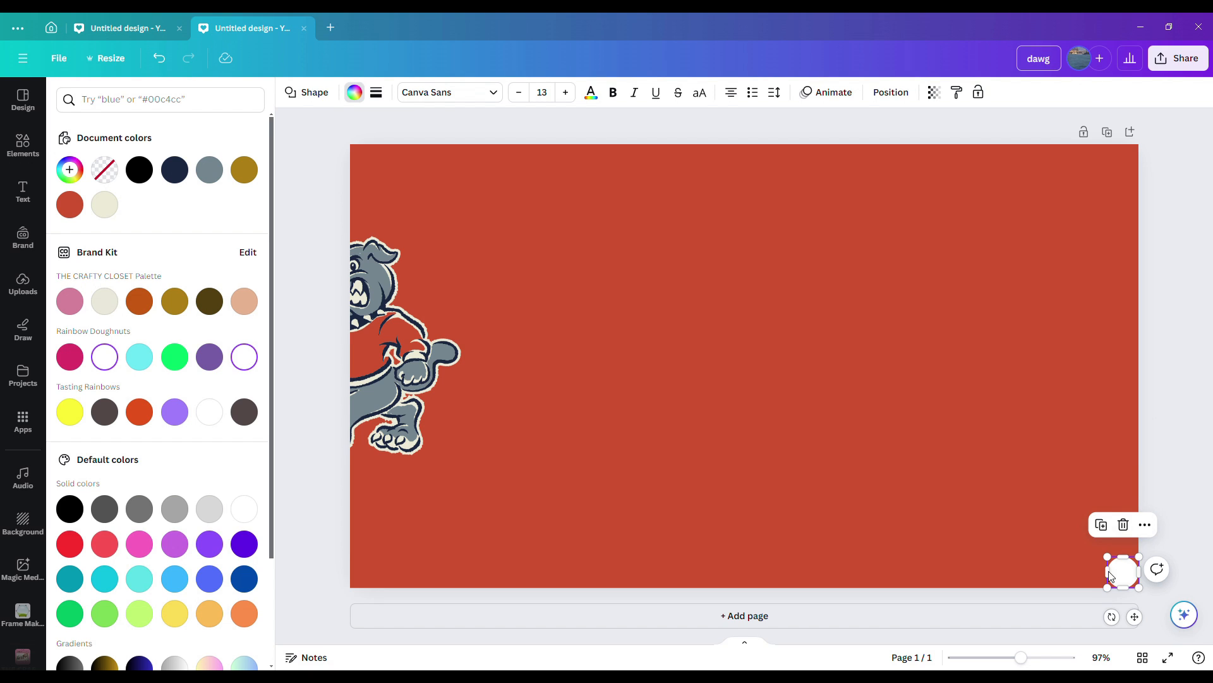
- Download the dawg design as a PNG file
{"action": "left_click", "coordinate": [1176, 58]}
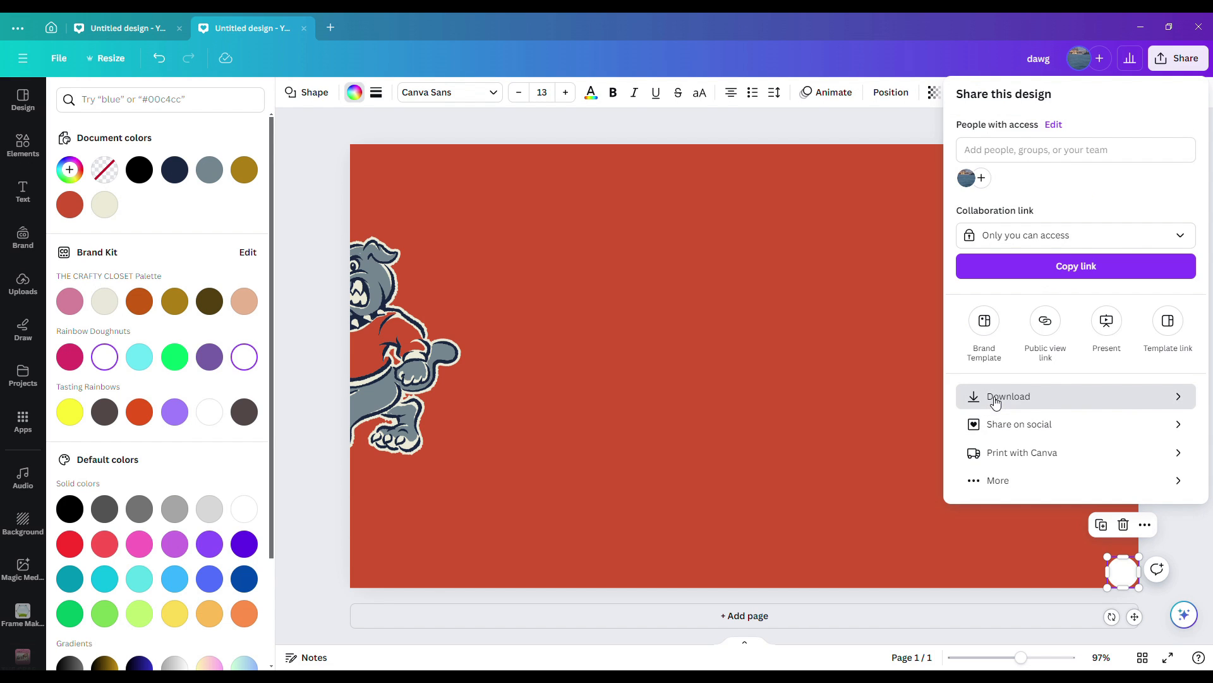
{"action": "left_click", "coordinate": [996, 399]}
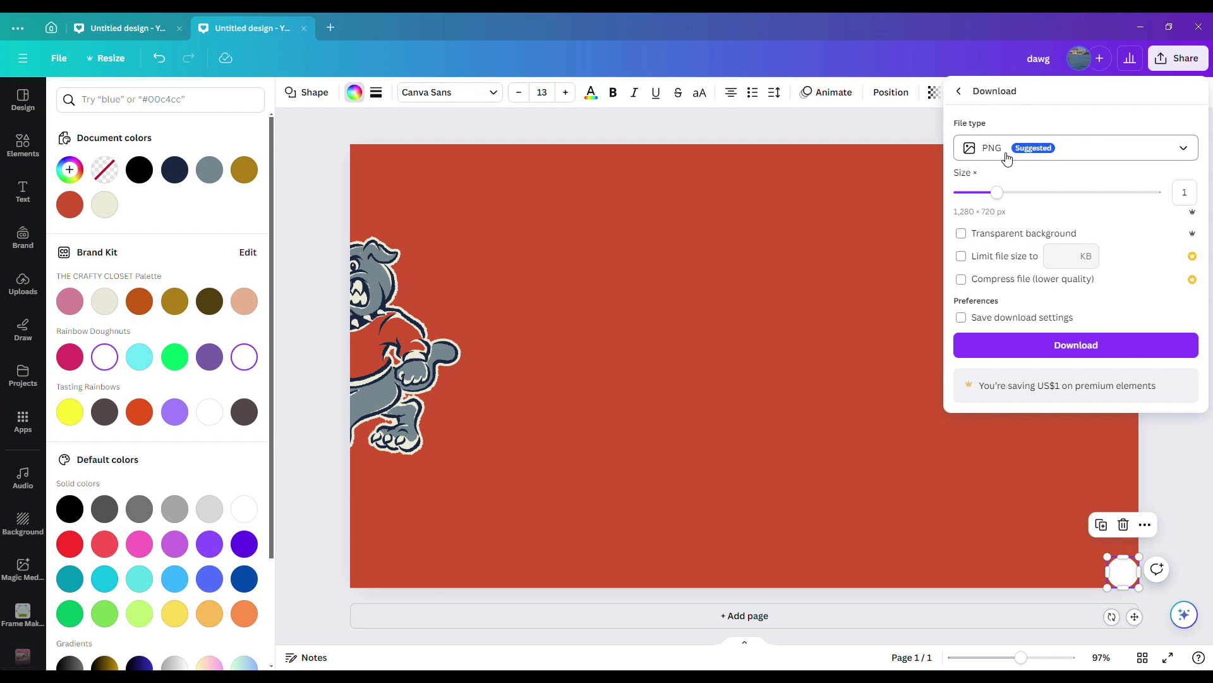
{"action": "left_click", "coordinate": [973, 284]}
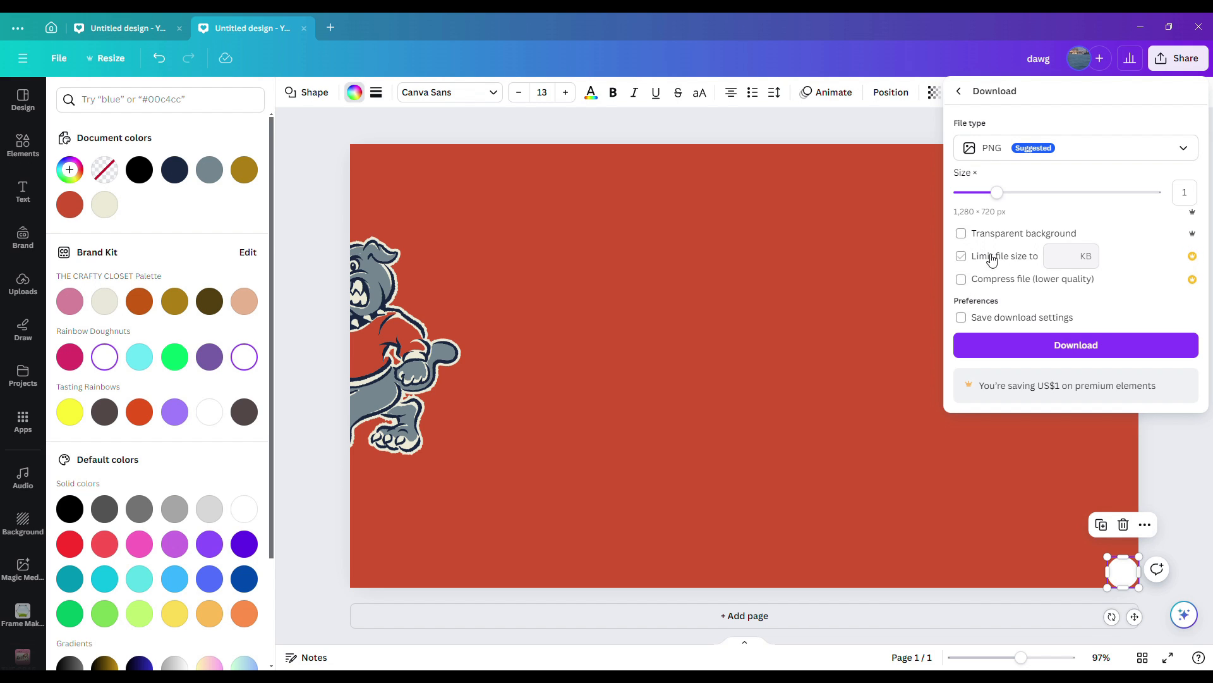
{"action": "left_click", "coordinate": [999, 349]}
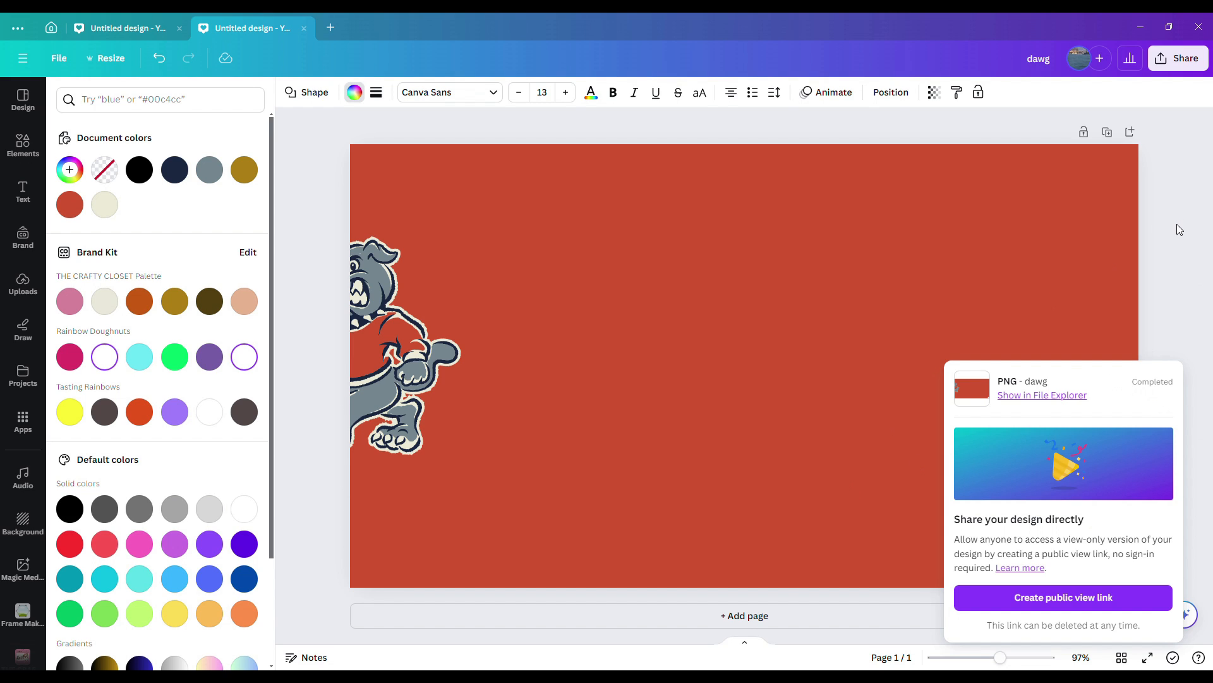
- Add a second page to the design below the bulldog page
{"action": "left_click", "coordinate": [774, 618]}
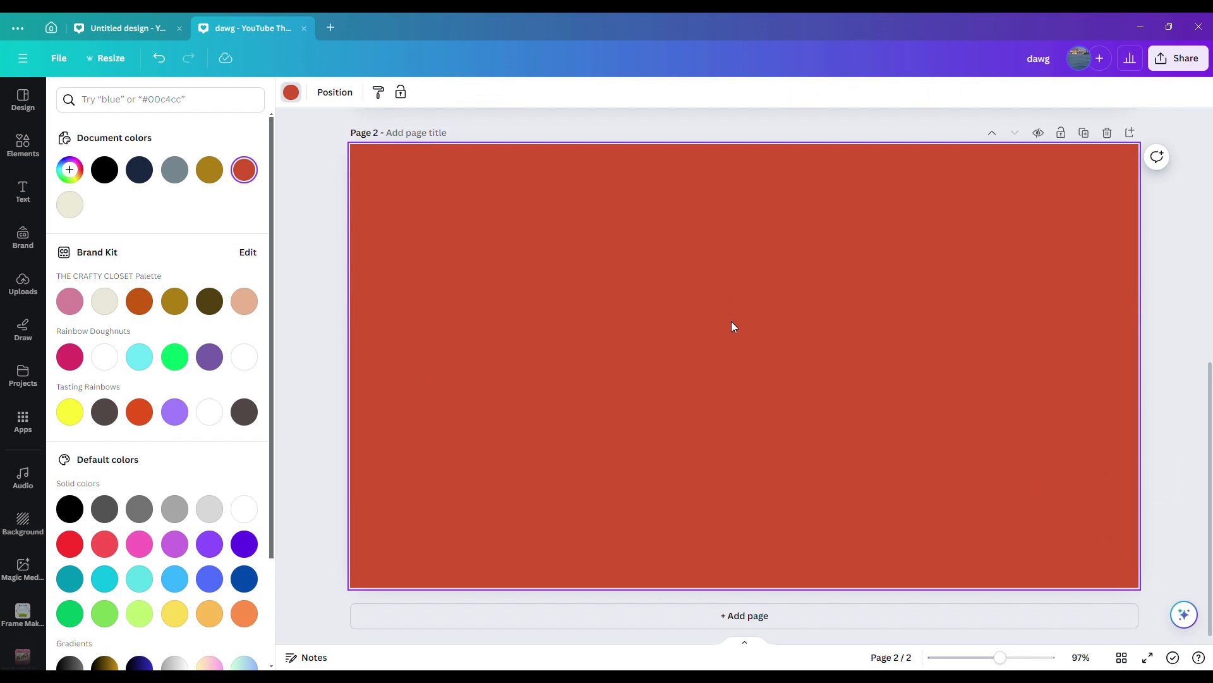
{"action": "scroll", "coordinate": [731, 324], "scroll_direction": "up", "scroll_amount": 3}
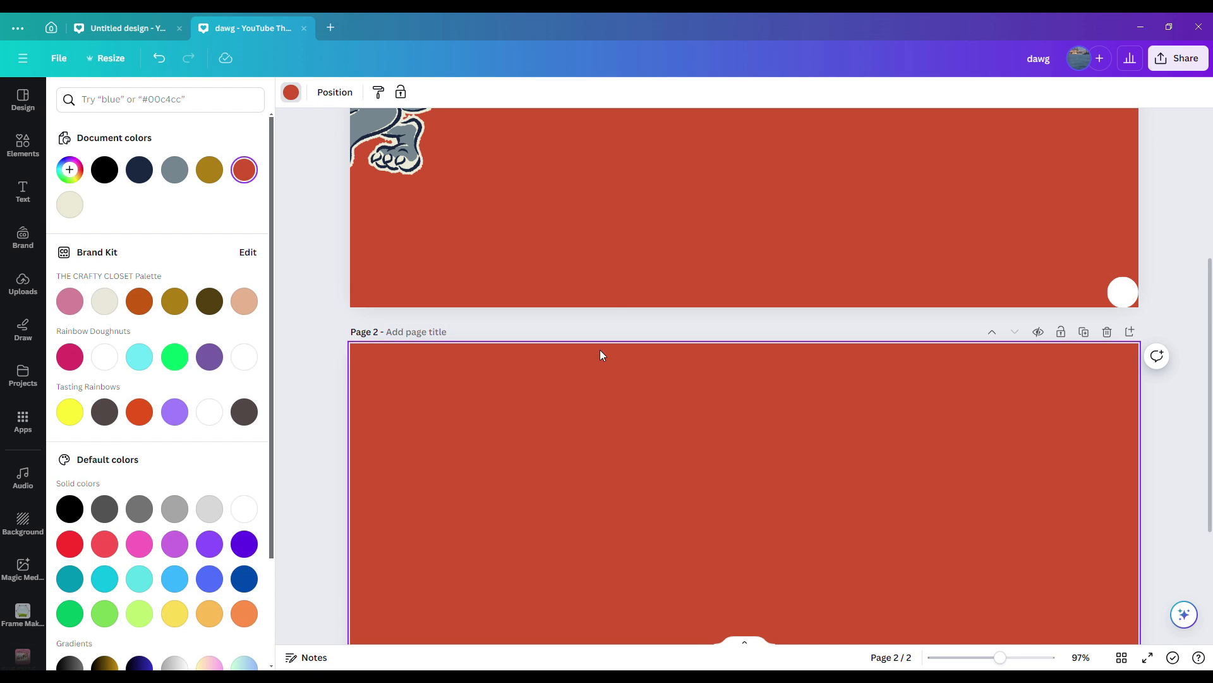
- Upload the exported bulldog PNG and place the image on page 2
{"action": "scroll", "coordinate": [416, 190], "scroll_direction": "up", "scroll_amount": 3}
{"action": "left_click", "coordinate": [579, 411]}
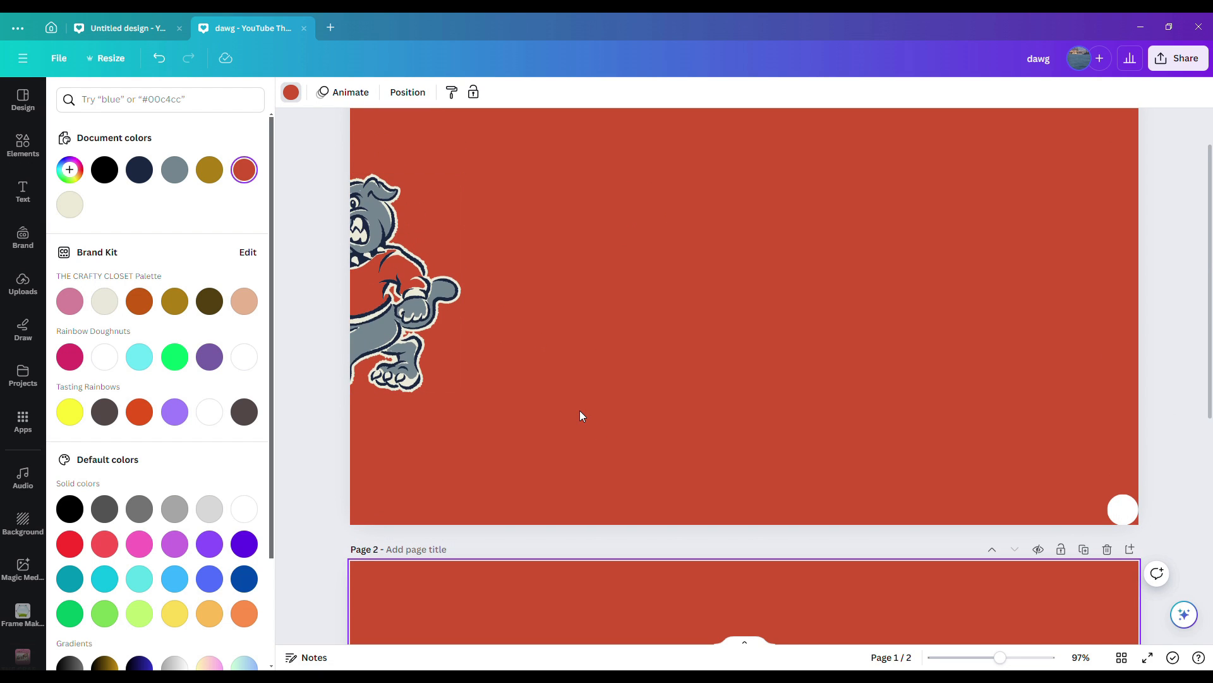
{"action": "scroll", "coordinate": [579, 411], "scroll_direction": "down", "scroll_amount": 5}
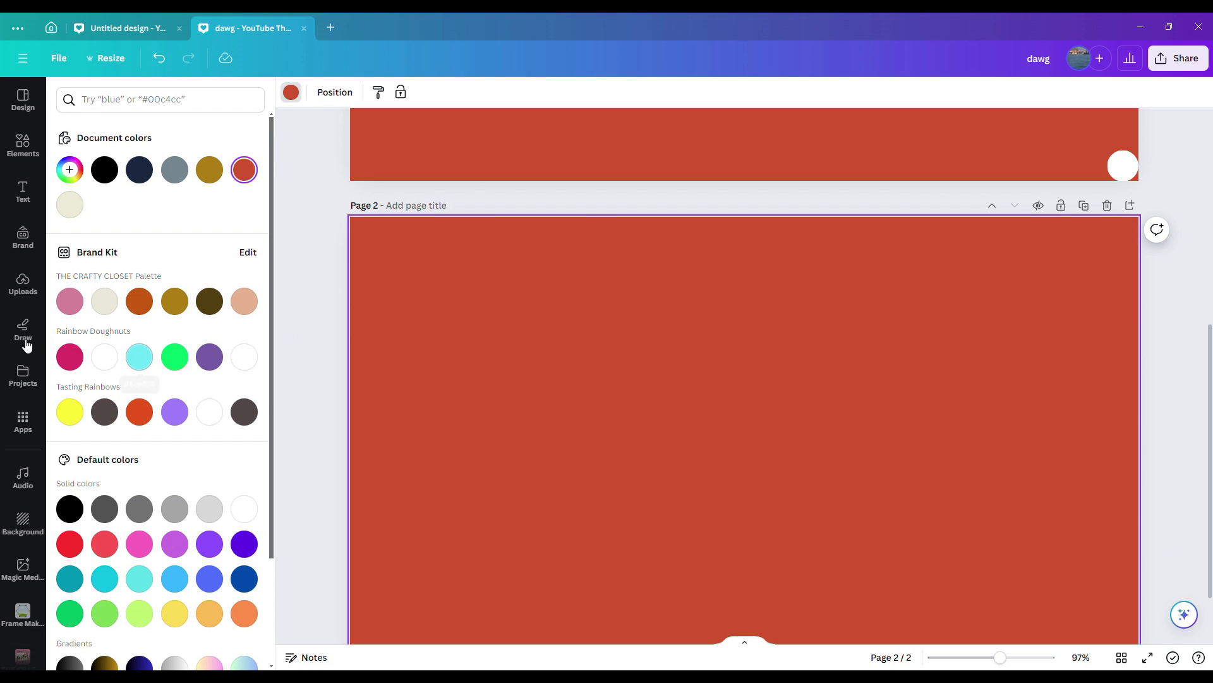
{"action": "left_click", "coordinate": [26, 281]}
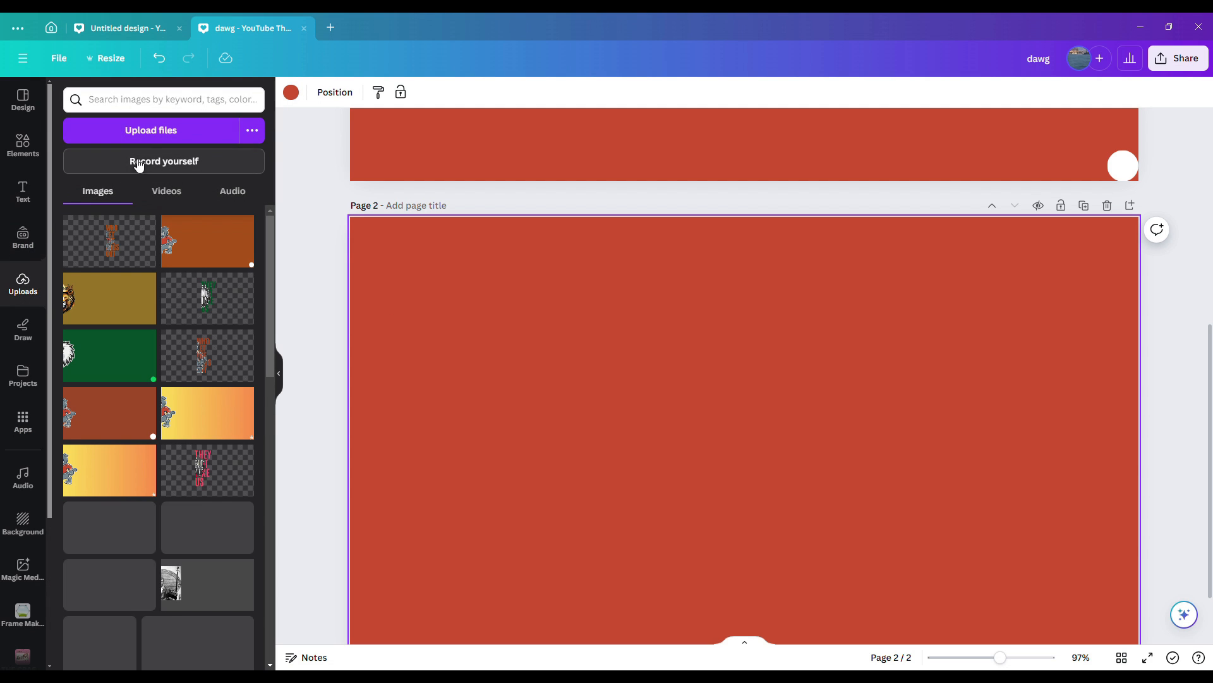
{"action": "left_click", "coordinate": [156, 130]}
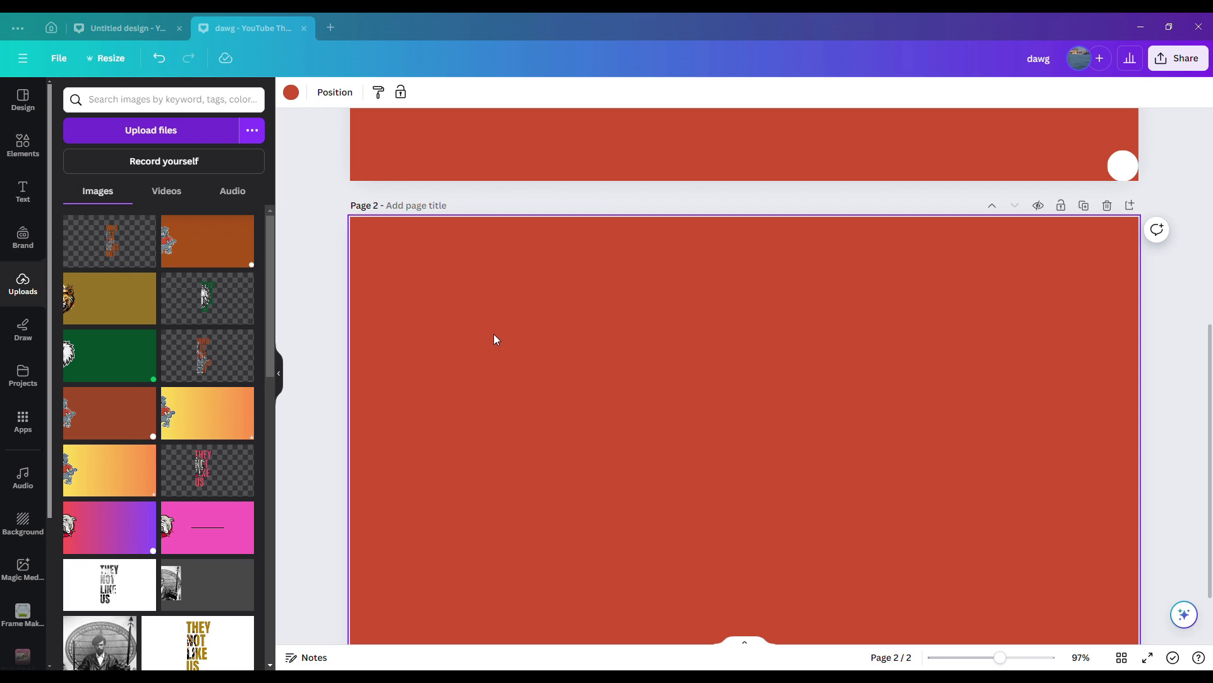
{"action": "double_click", "coordinate": [252, 141]}
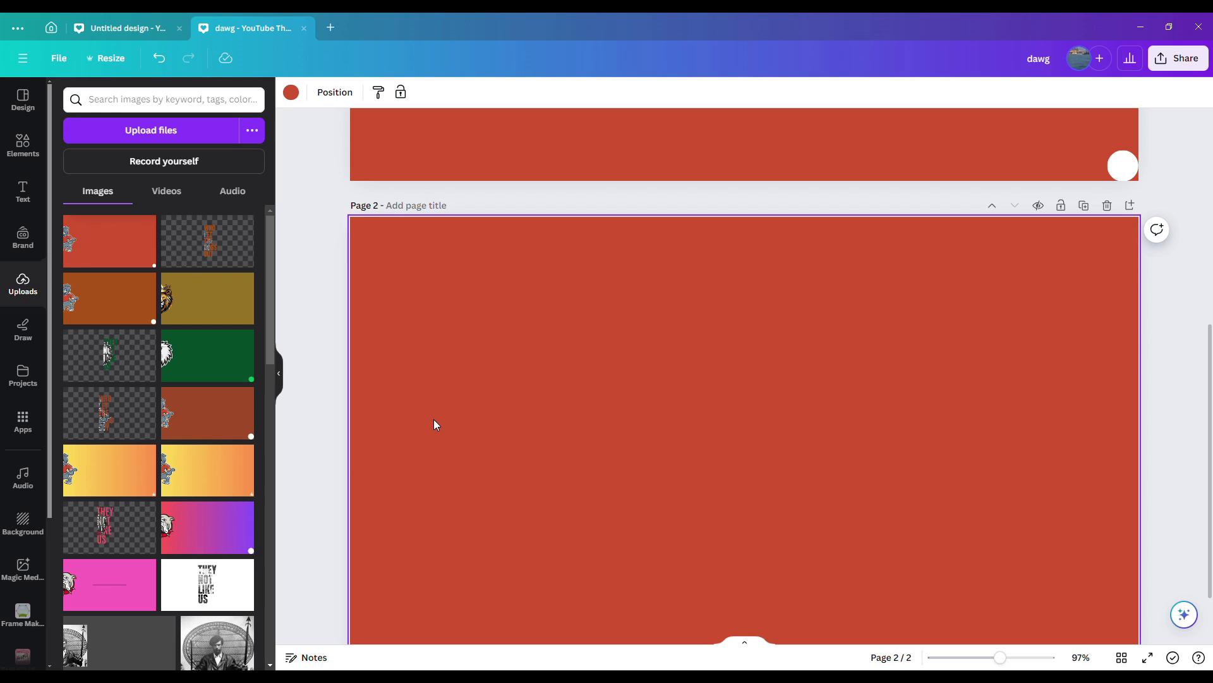
{"action": "mouse_move", "coordinate": [114, 241]}
{"action": "left_click", "coordinate": [114, 241]}
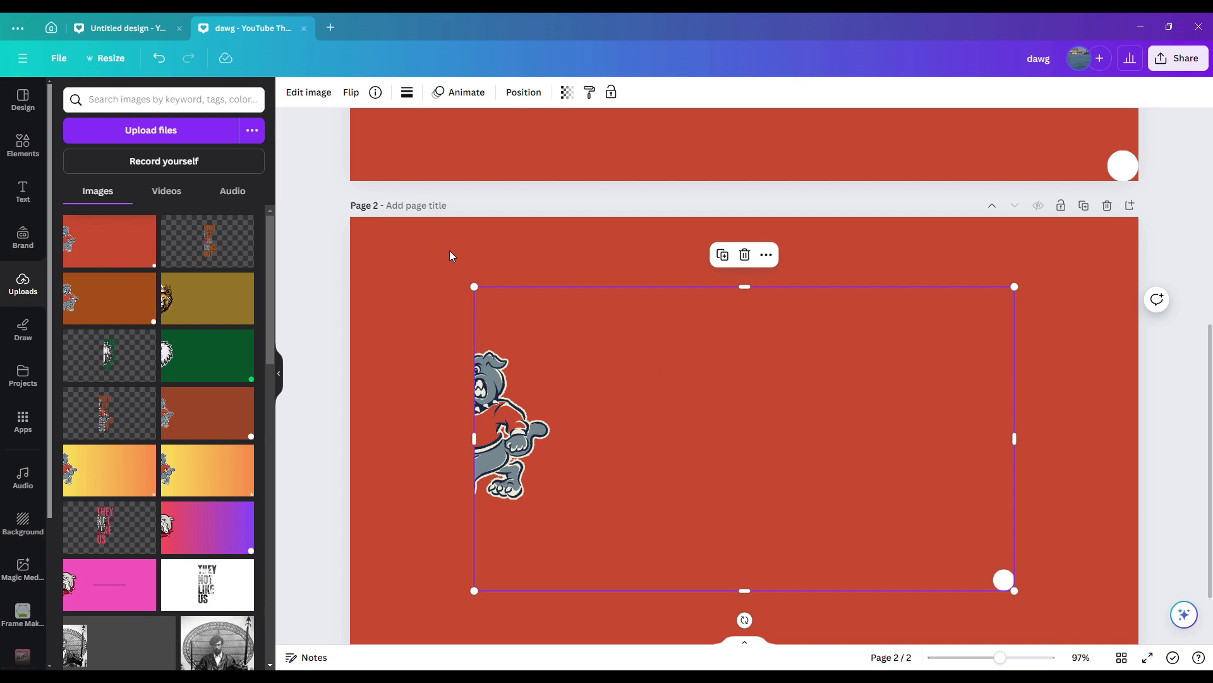
- Change page 2's background color to white and select the placed bulldog image
{"action": "left_click", "coordinate": [390, 254]}
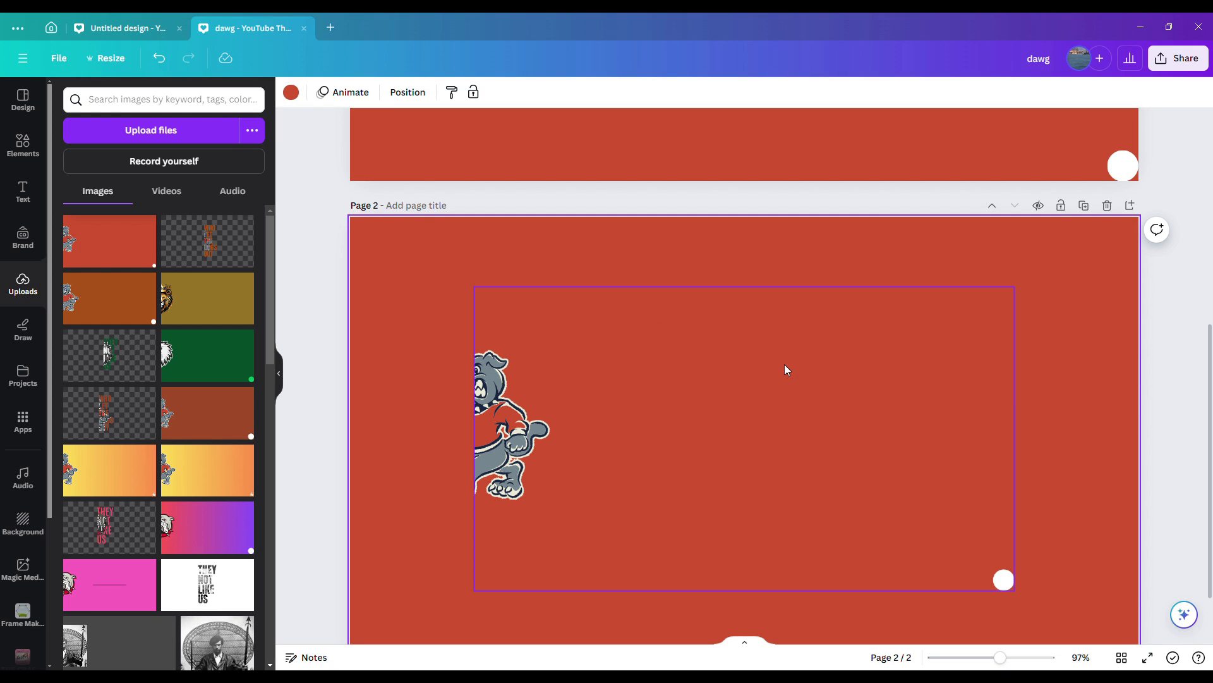
{"action": "left_click", "coordinate": [291, 93]}
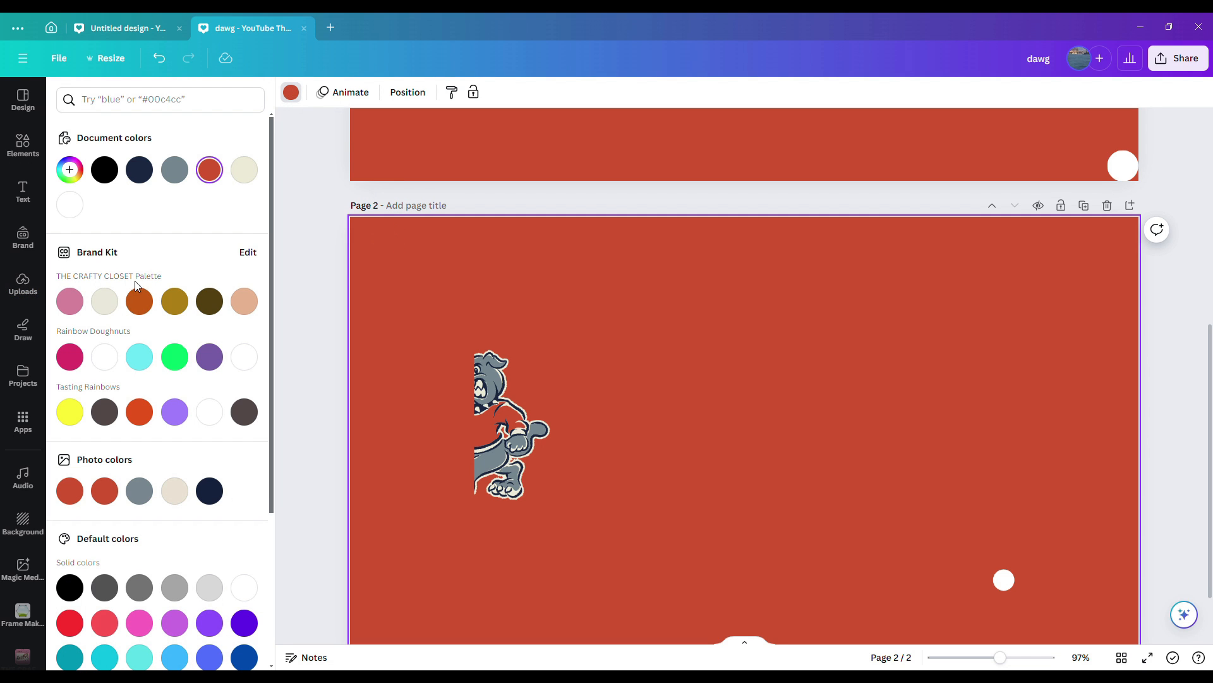
{"action": "left_click", "coordinate": [104, 356]}
{"action": "left_click", "coordinate": [701, 395]}
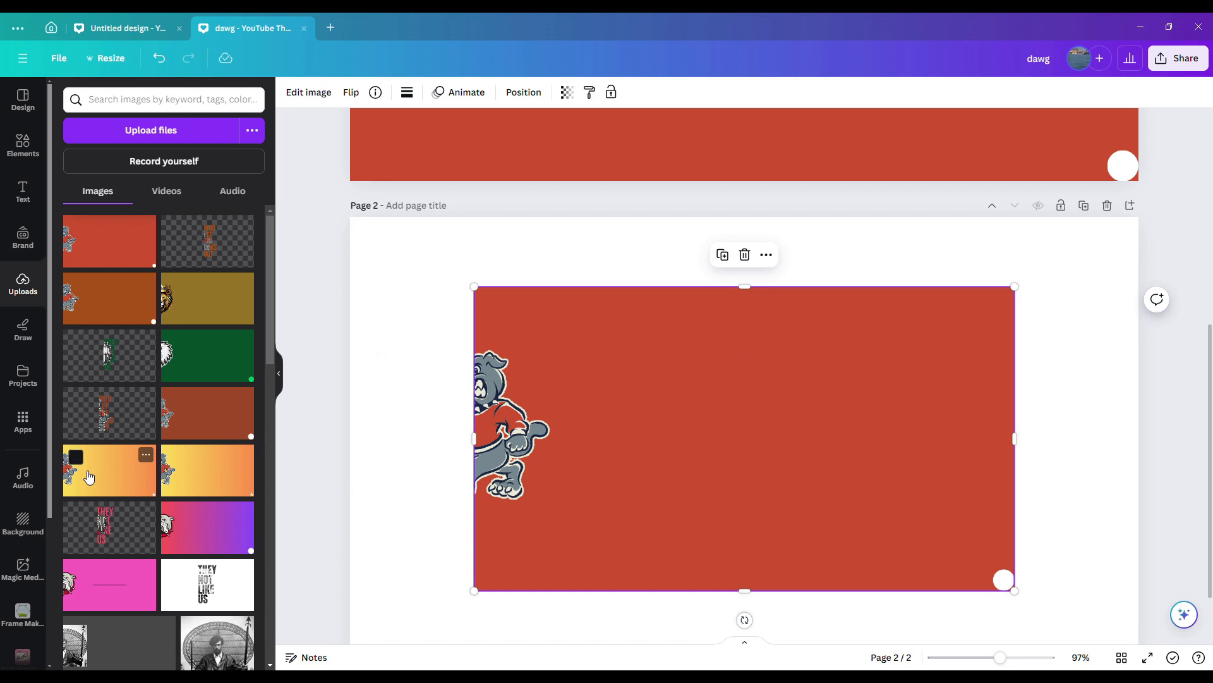
- Open the FontFrame app and select its placeholder text "HELLO WORLD" for replacement
{"action": "left_click", "coordinate": [23, 423]}
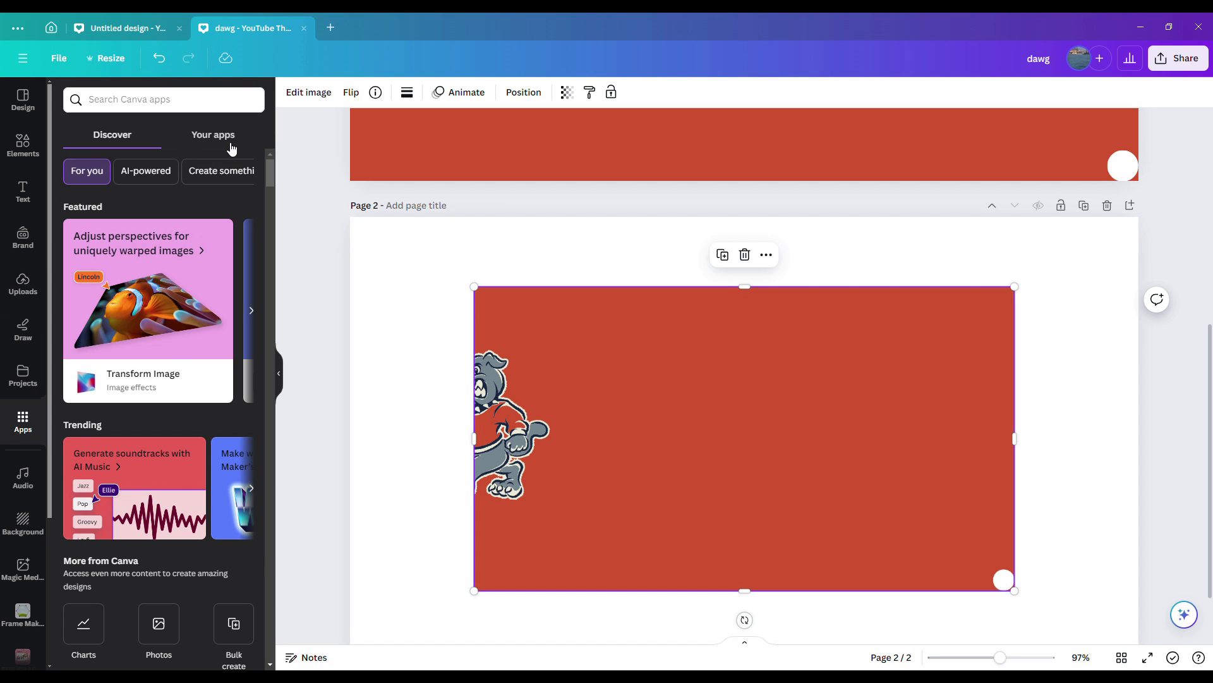
{"action": "left_click", "coordinate": [232, 138]}
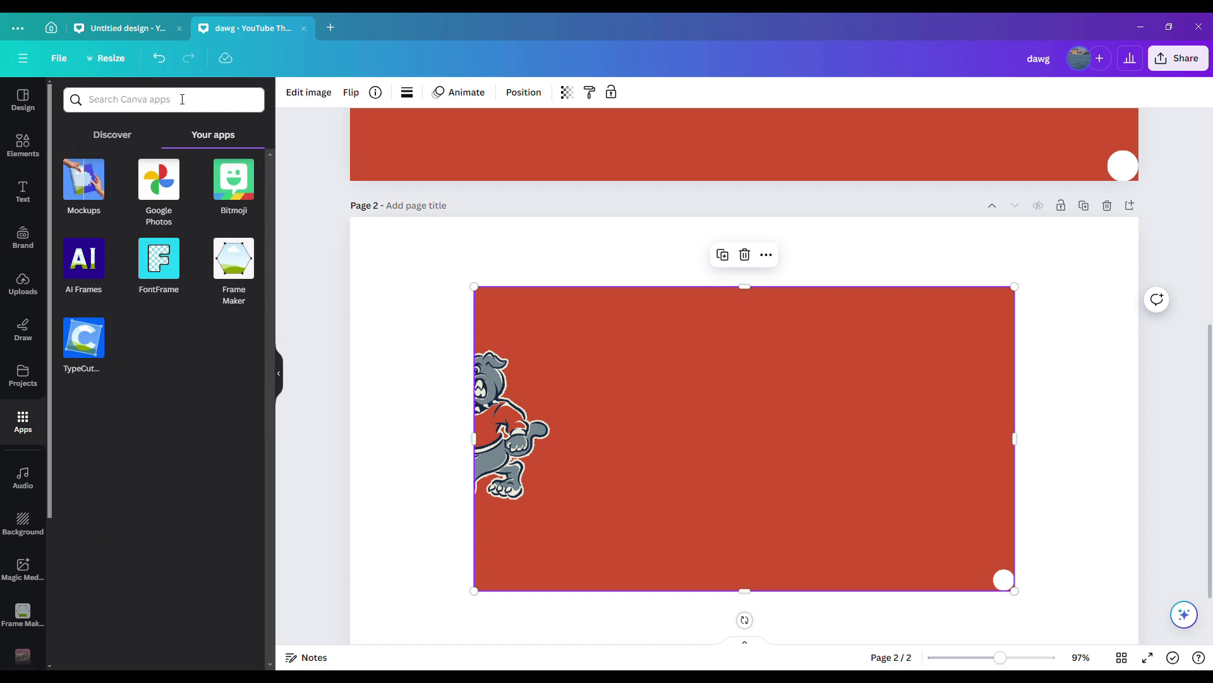
{"action": "left_click", "coordinate": [158, 265]}
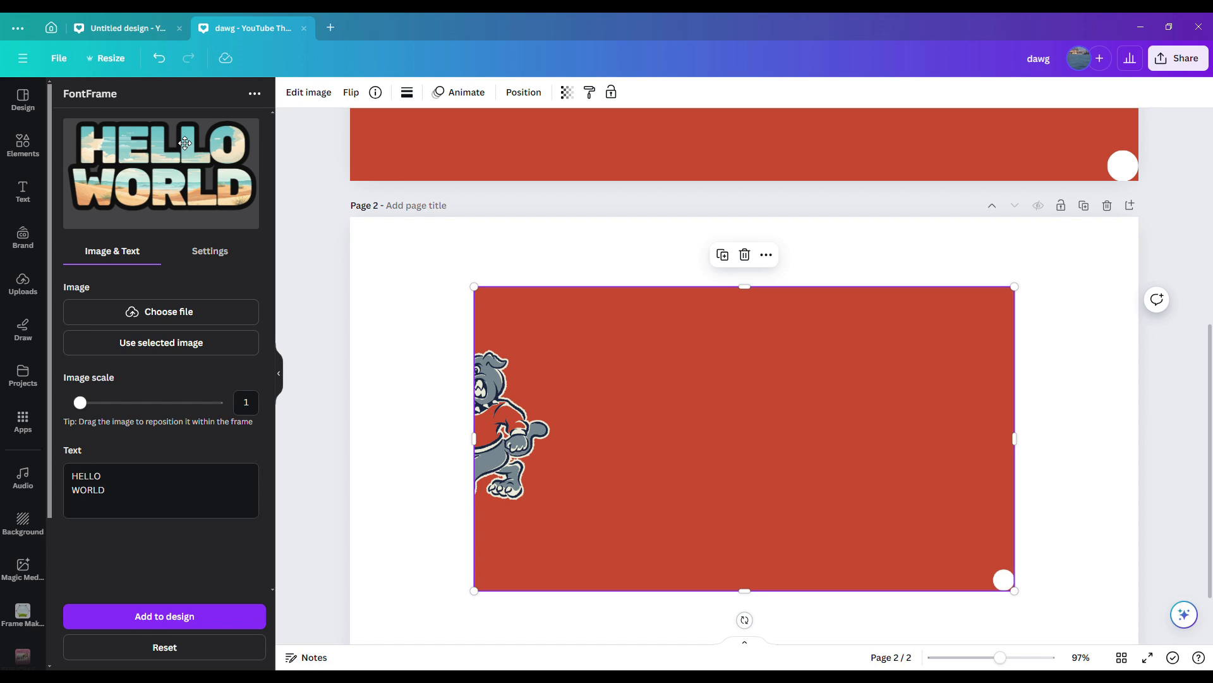
{"action": "left_click_drag", "start_coordinate": [117, 504], "coordinate": [72, 479]}
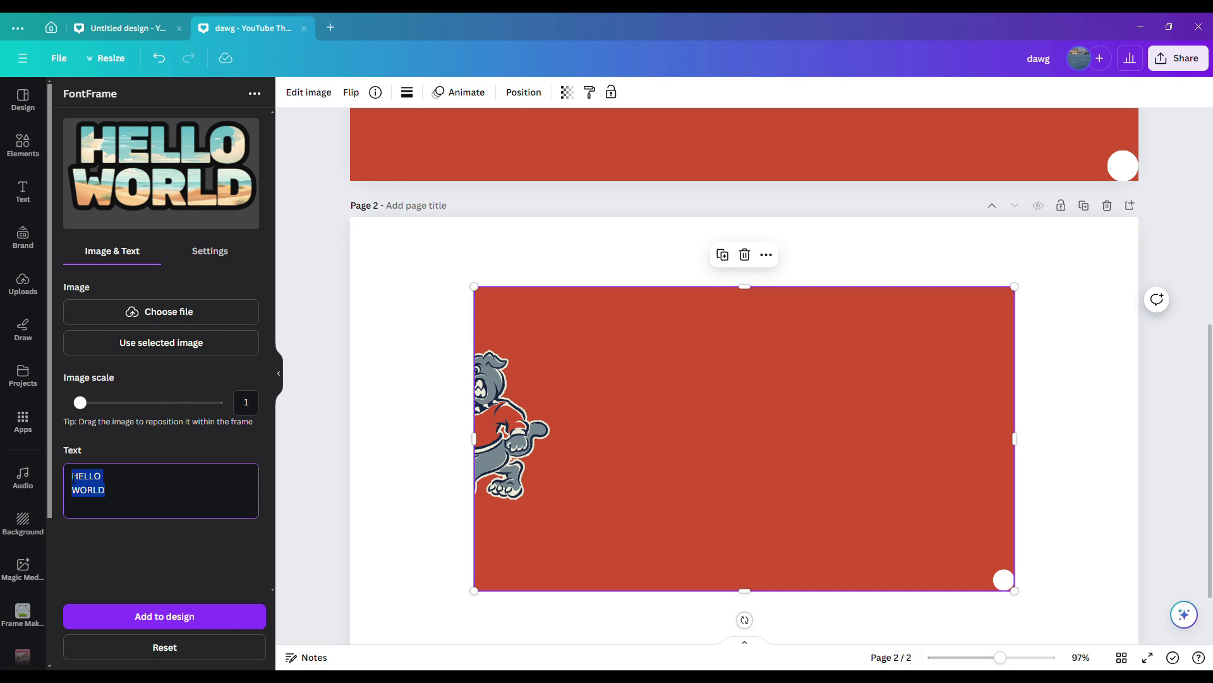
{"action": "type", "text": "eho"}
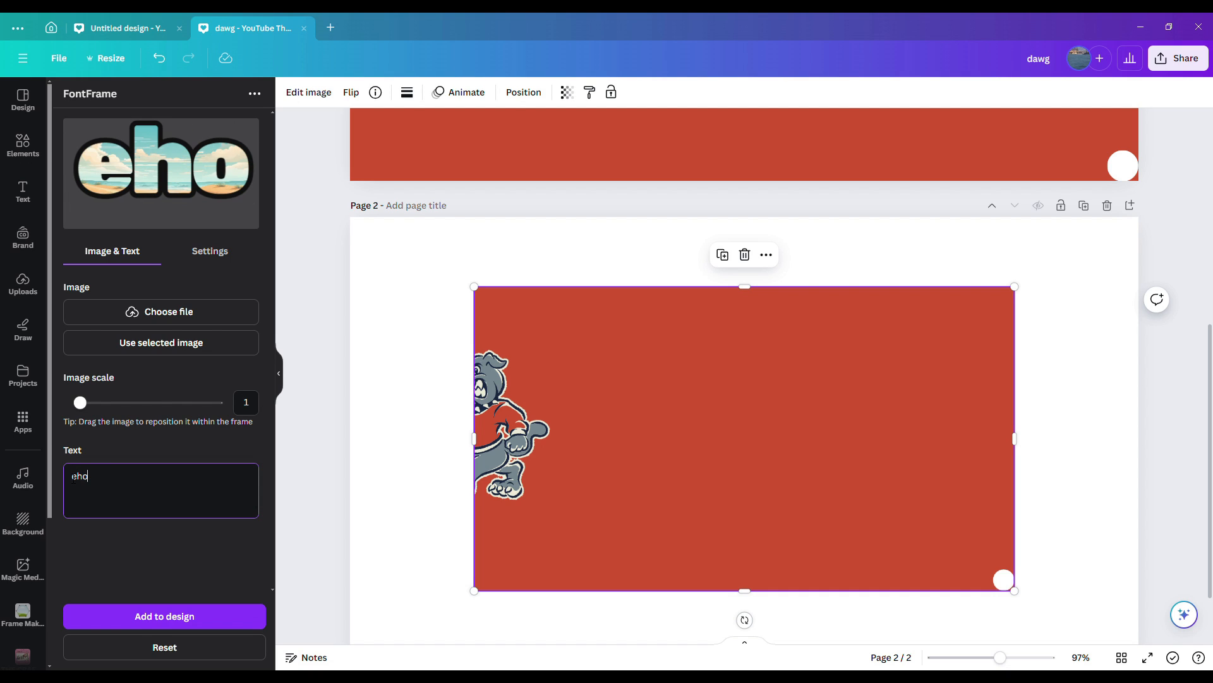
{"action": "key", "text": "BackSpace"}
{"action": "key", "text": "BackSpace"}
{"action": "key", "text": "BackSpace"}
{"action": "type", "text": "who"}
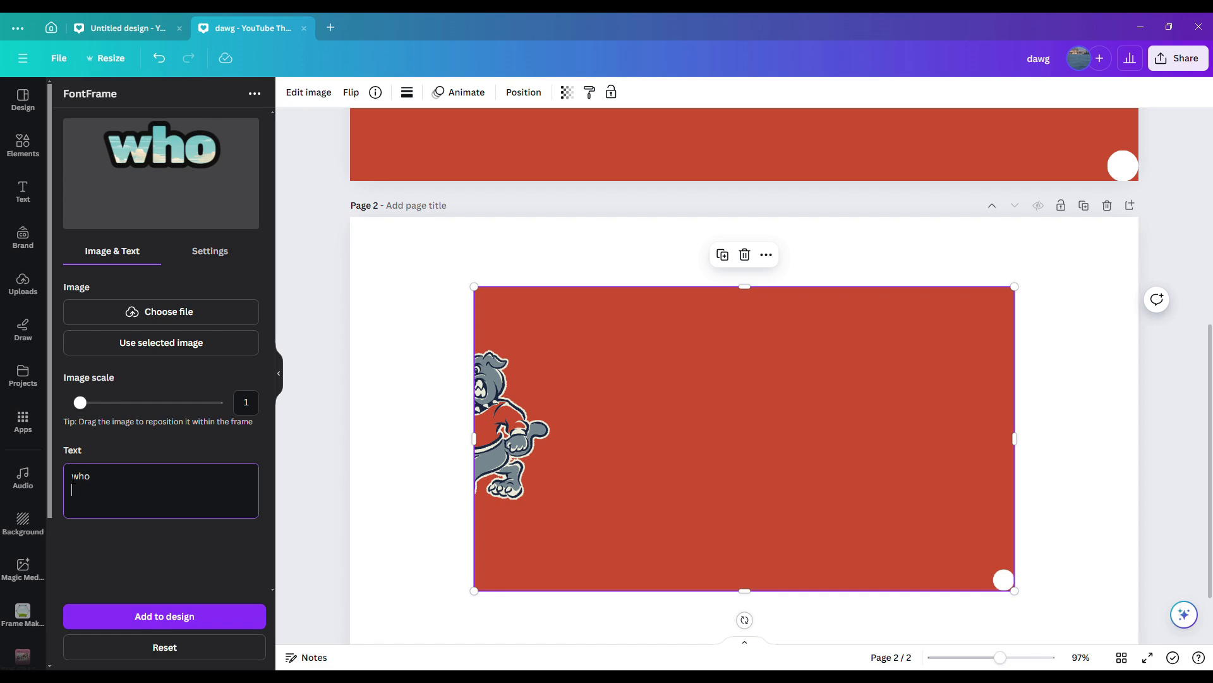
{"action": "key", "text": "Return"}
{"action": "type", "text": "let"}
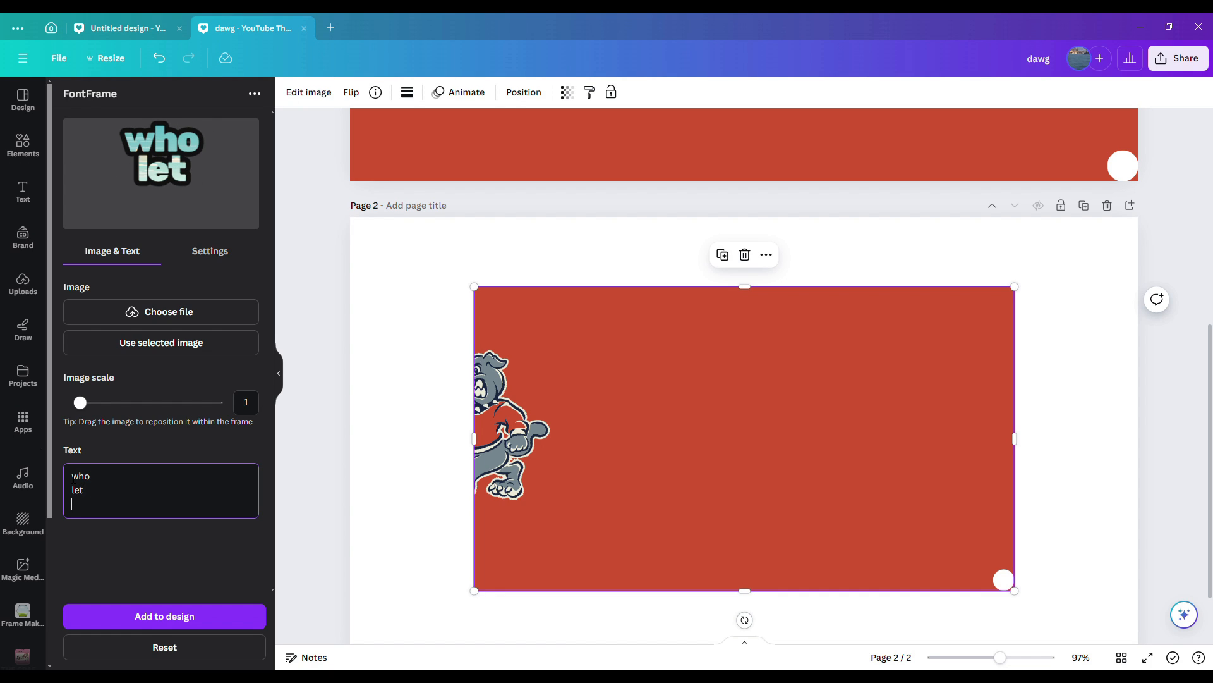
{"action": "key", "text": "BackSpace"}
{"action": "key", "text": "BackSpace"}
{"action": "key", "text": "BackSpace"}
{"action": "key", "text": "BackSpace"}
{"action": "key", "text": "BackSpace"}
{"action": "key", "text": "BackSpace"}
{"action": "key", "text": "BackSpace"}
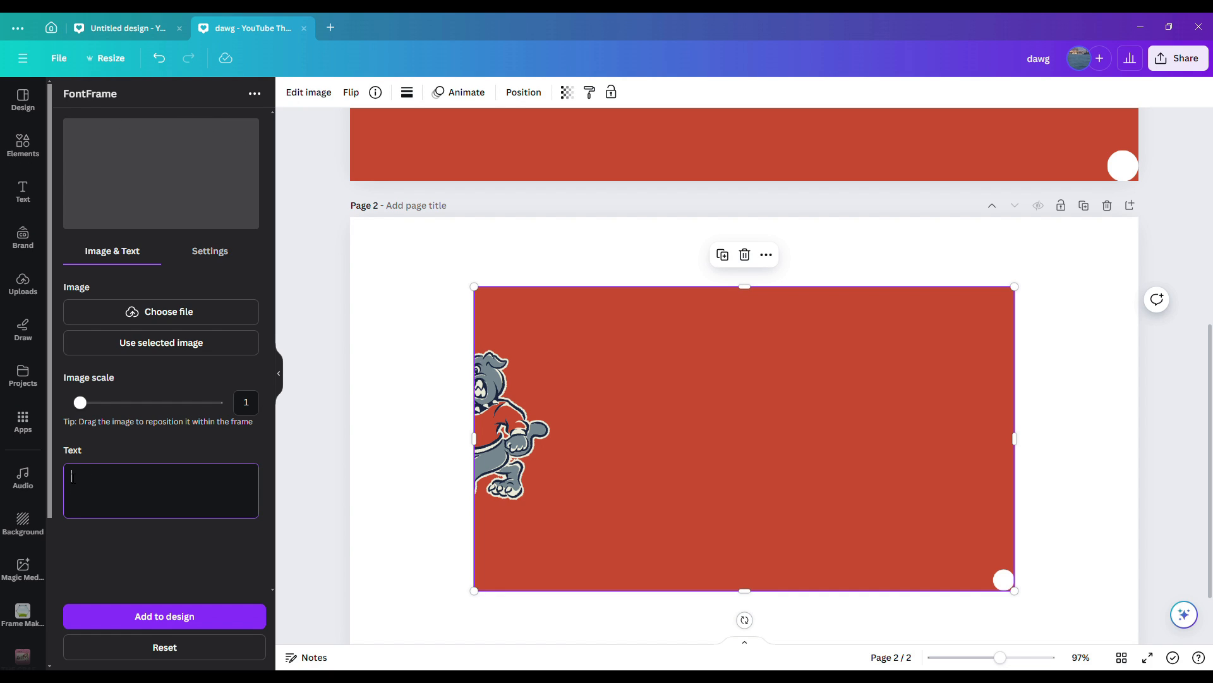
- Enter "WHO LET THE DOGS OUT" in capitals as the FontFrame text, with each word on its own line
{"action": "type", "text": "WHO"}
{"action": "key", "text": "Return"}
{"action": "type", "text": "LET"}
{"action": "key", "text": "Return"}
{"action": "type", "text": "THE"}
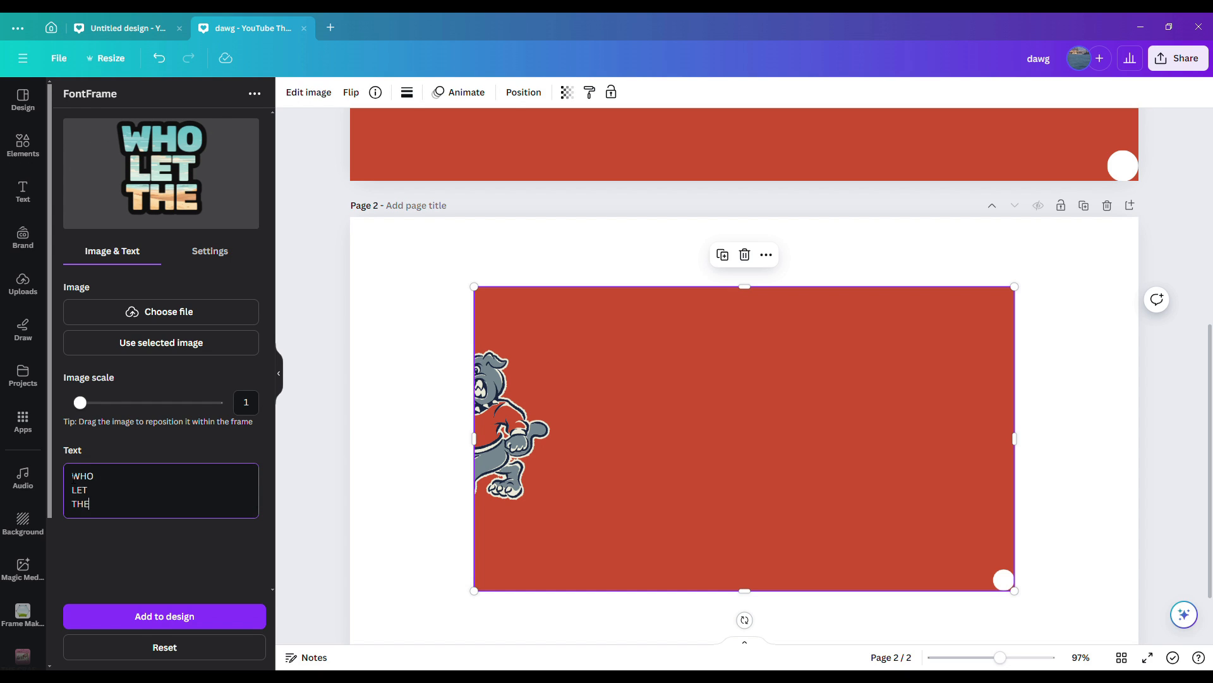
{"action": "key", "text": "Return"}
{"action": "type", "text": "DOGS"}
{"action": "key", "text": "Return"}
{"action": "type", "text": "OUT"}
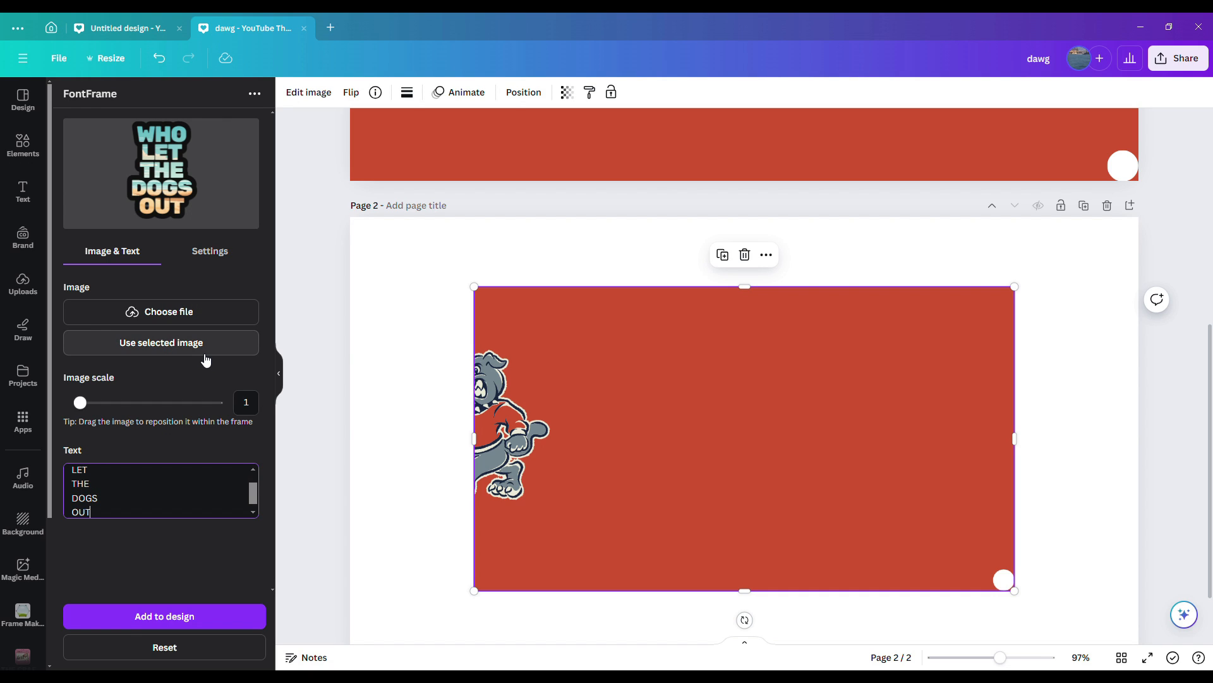
- Set the FontFrame text's font to Anton
{"action": "left_click", "coordinate": [214, 252]}
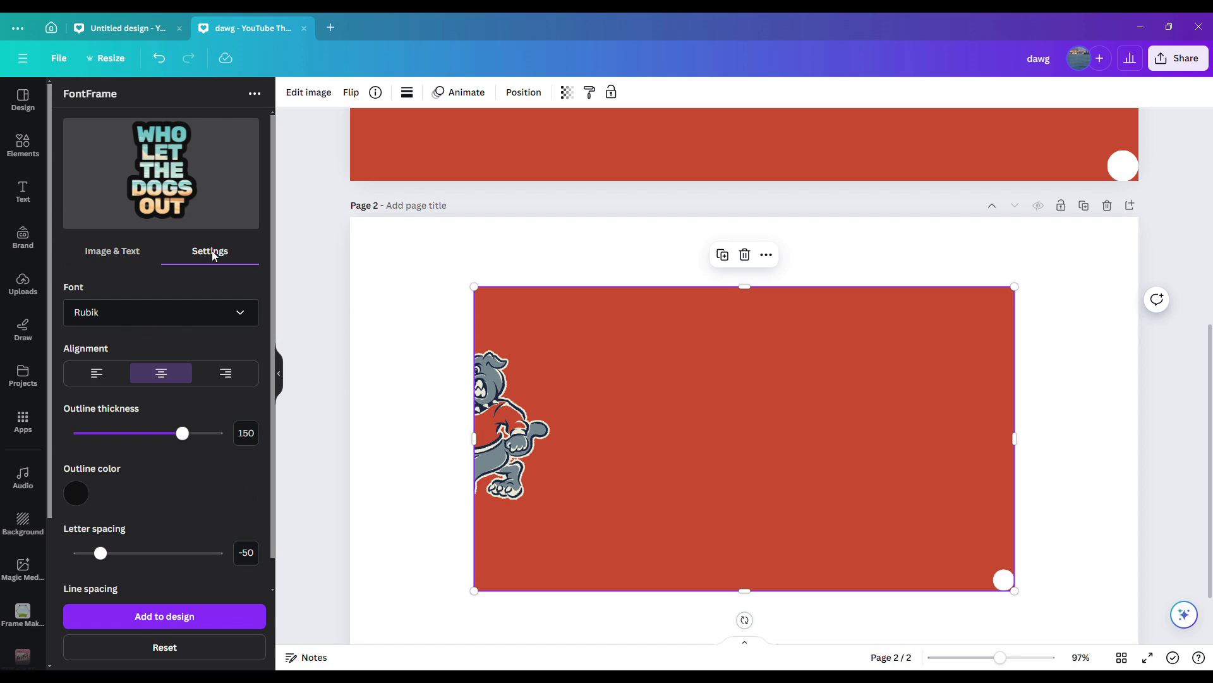
{"action": "left_click", "coordinate": [108, 312]}
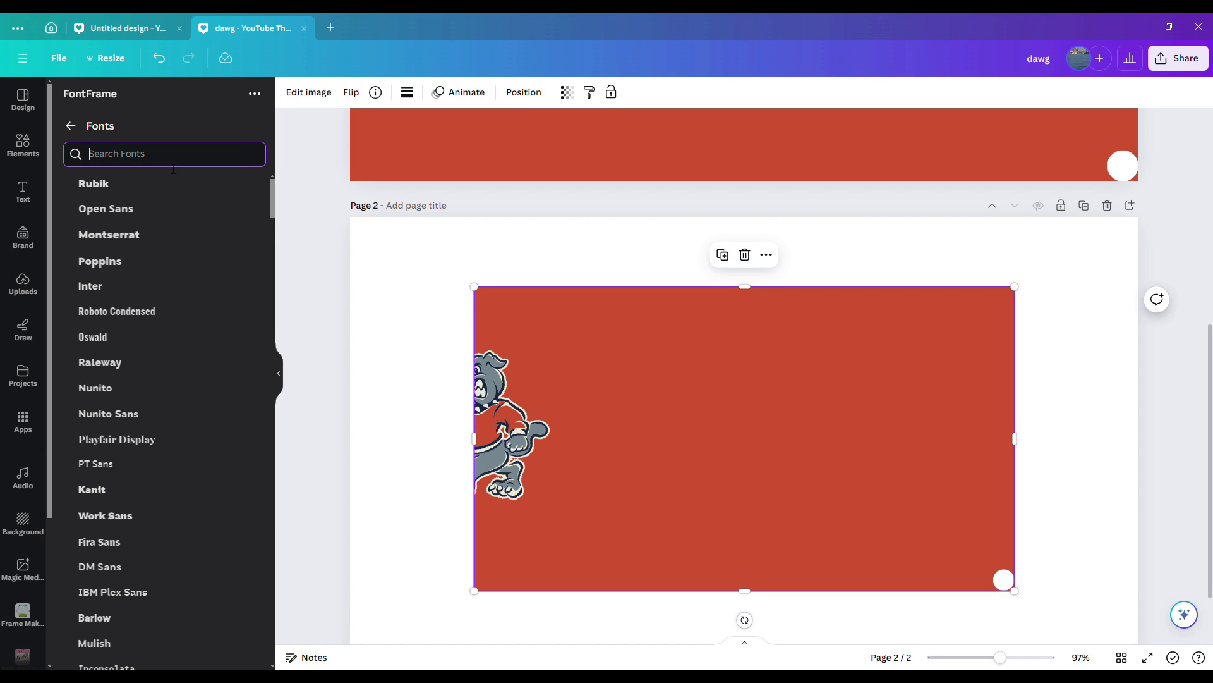
{"action": "type", "text": "ANTON"}
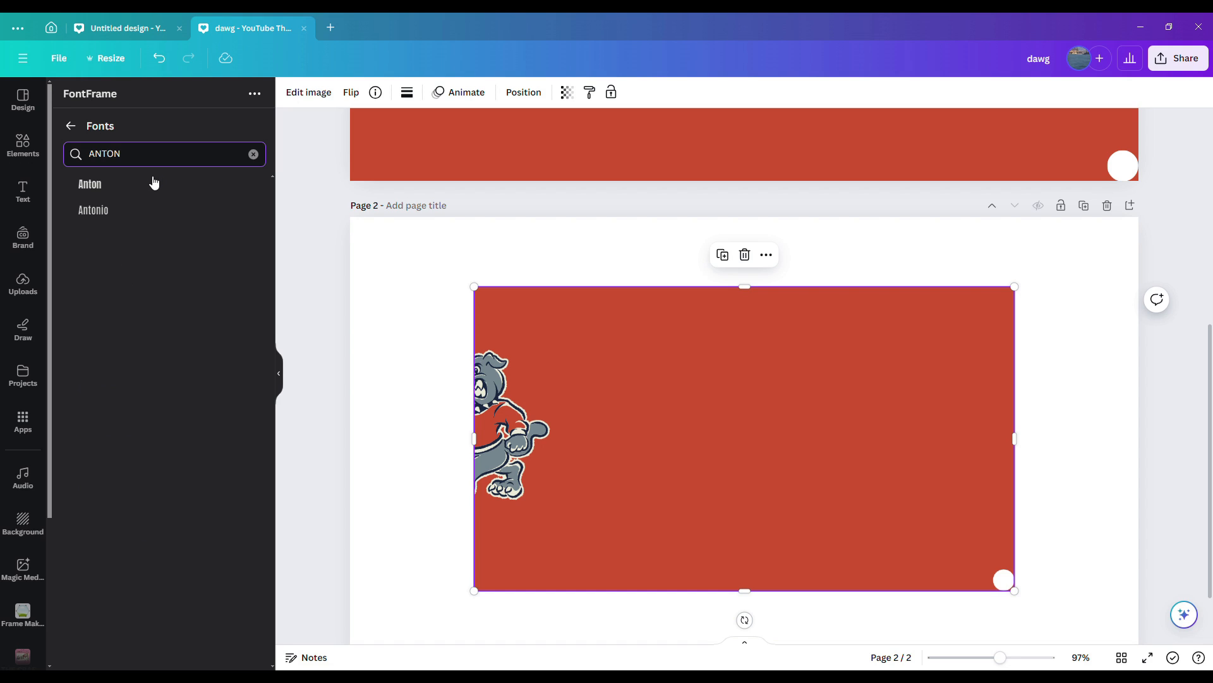
{"action": "left_click", "coordinate": [118, 195]}
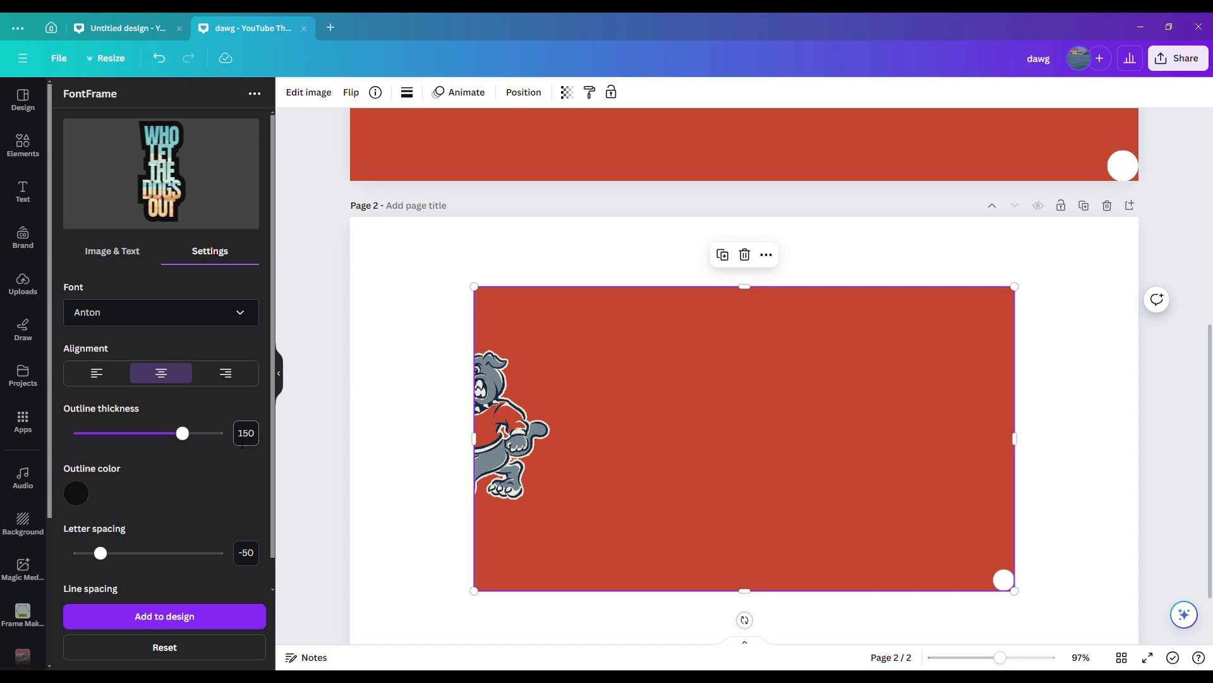
- Set the text's outline thickness to 0 and its letter spacing to 8
{"action": "left_click", "coordinate": [254, 444]}
{"action": "type", "text": "0"}
{"action": "left_click", "coordinate": [255, 562]}
{"action": "type", "text": "8"}
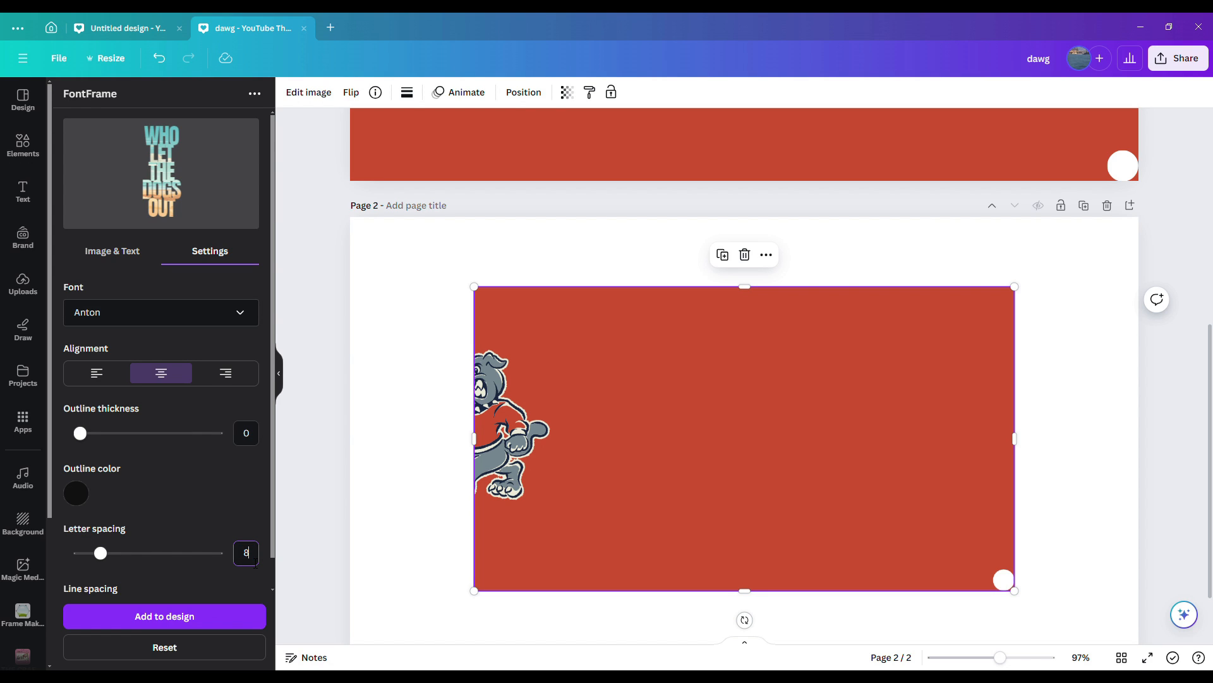
- Set the text's line spacing to 0.95 and align it left
{"action": "scroll", "coordinate": [232, 546], "scroll_direction": "down", "scroll_amount": 1}
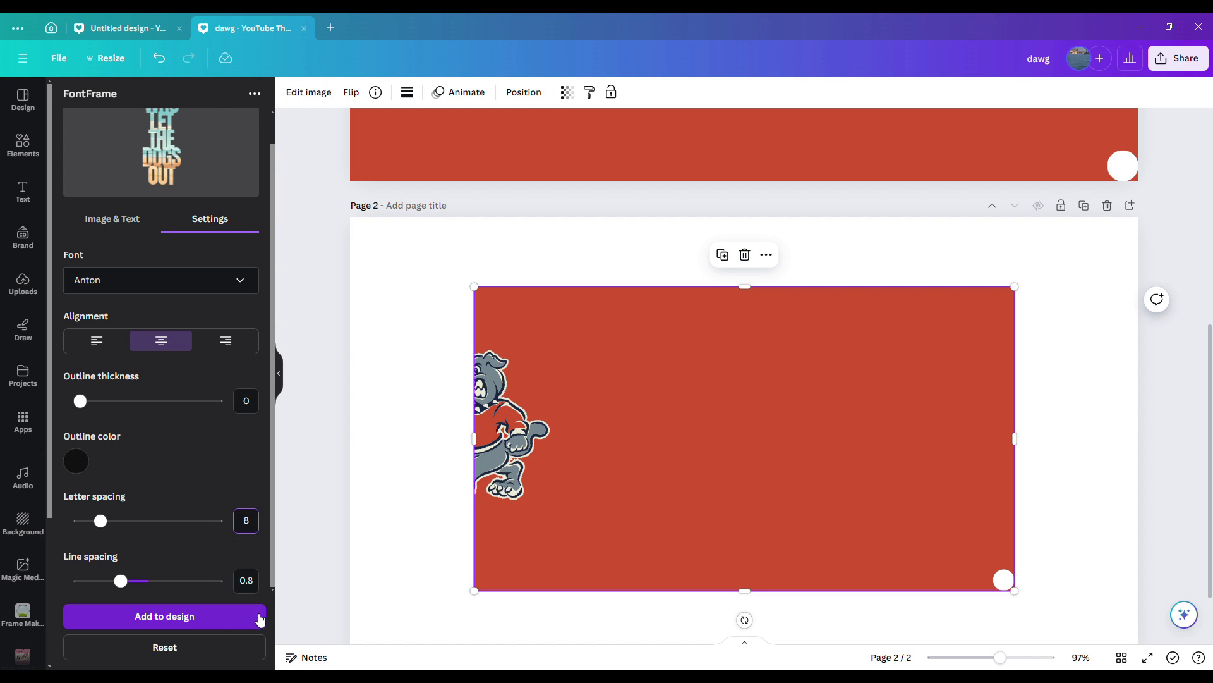
{"action": "left_click", "coordinate": [262, 593]}
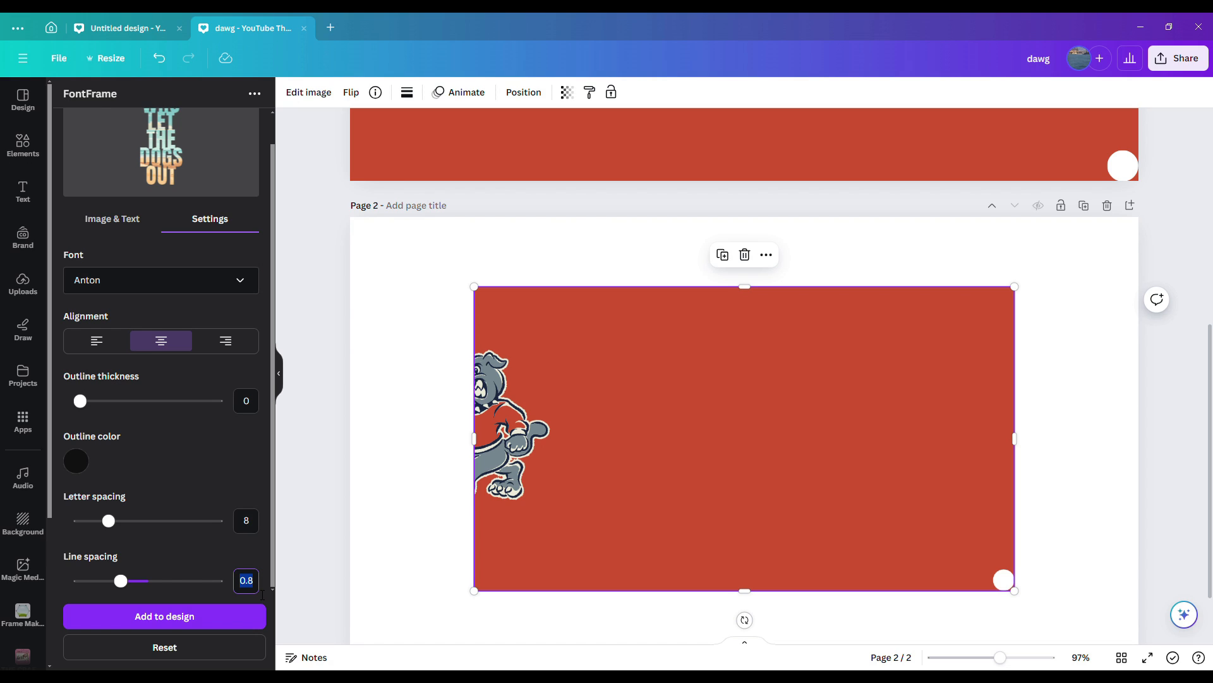
{"action": "key", "text": "BackSpace"}
{"action": "type", "text": "0.95"}
{"action": "scroll", "coordinate": [216, 550], "scroll_direction": "up", "scroll_amount": 2}
{"action": "scroll", "coordinate": [216, 552], "scroll_direction": "down", "scroll_amount": 2}
{"action": "scroll", "coordinate": [216, 552], "scroll_direction": "up", "scroll_amount": 2}
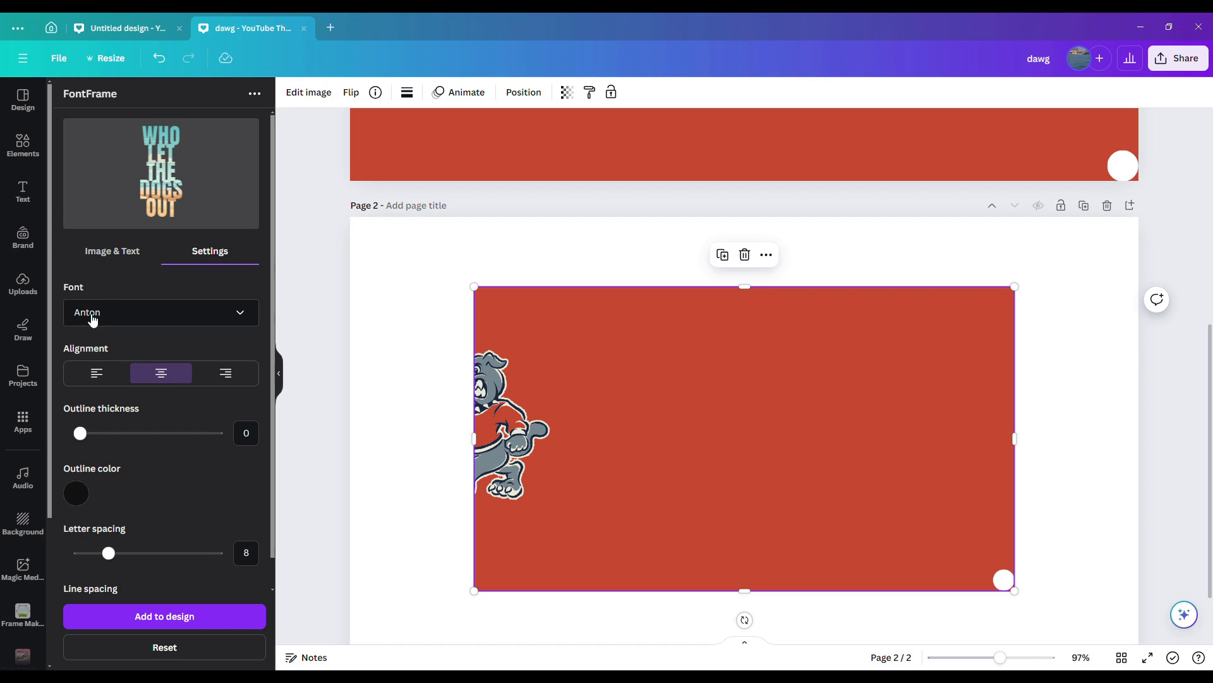
{"action": "left_click", "coordinate": [90, 372]}
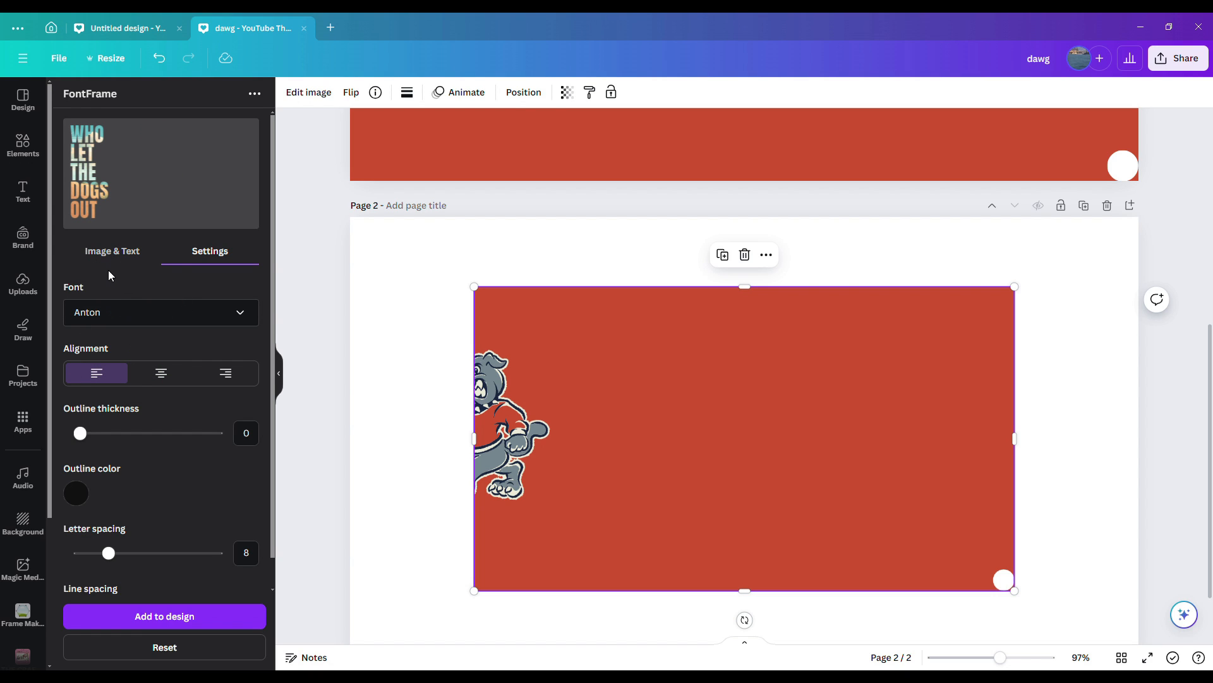
- Fill the text with the selected bulldog image, scale the fill to 1.2 and reposition it within the letters
{"action": "left_click", "coordinate": [111, 254]}
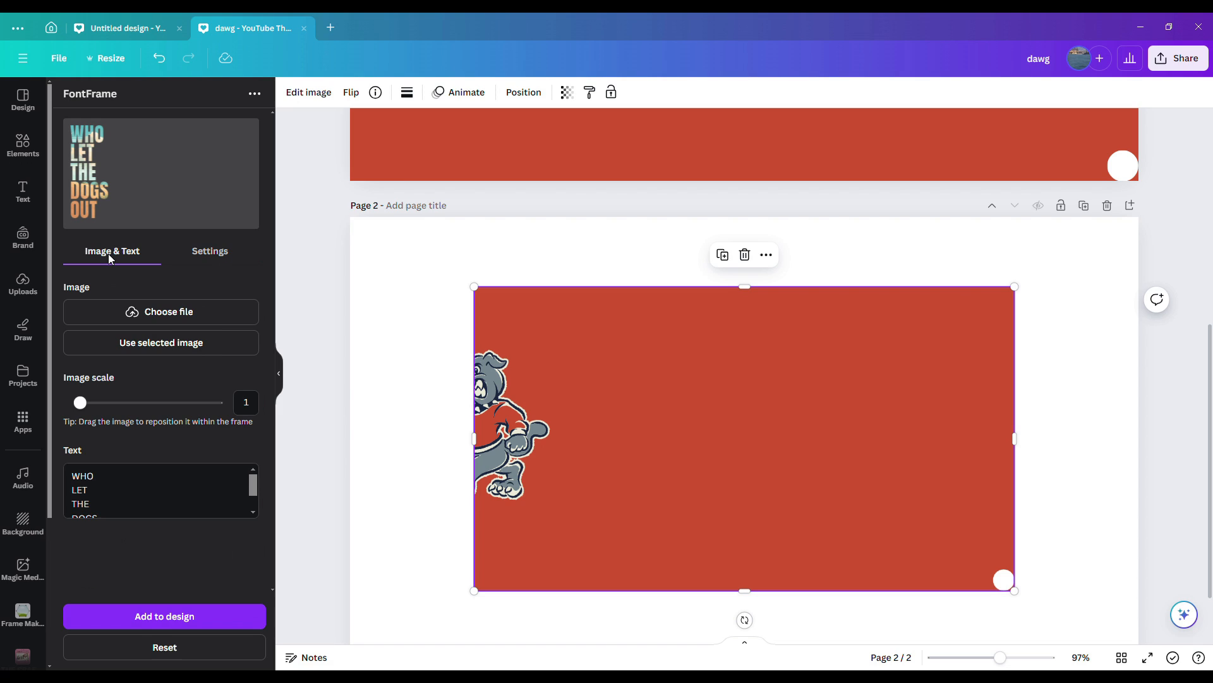
{"action": "left_click", "coordinate": [172, 345]}
{"action": "left_click", "coordinate": [170, 347]}
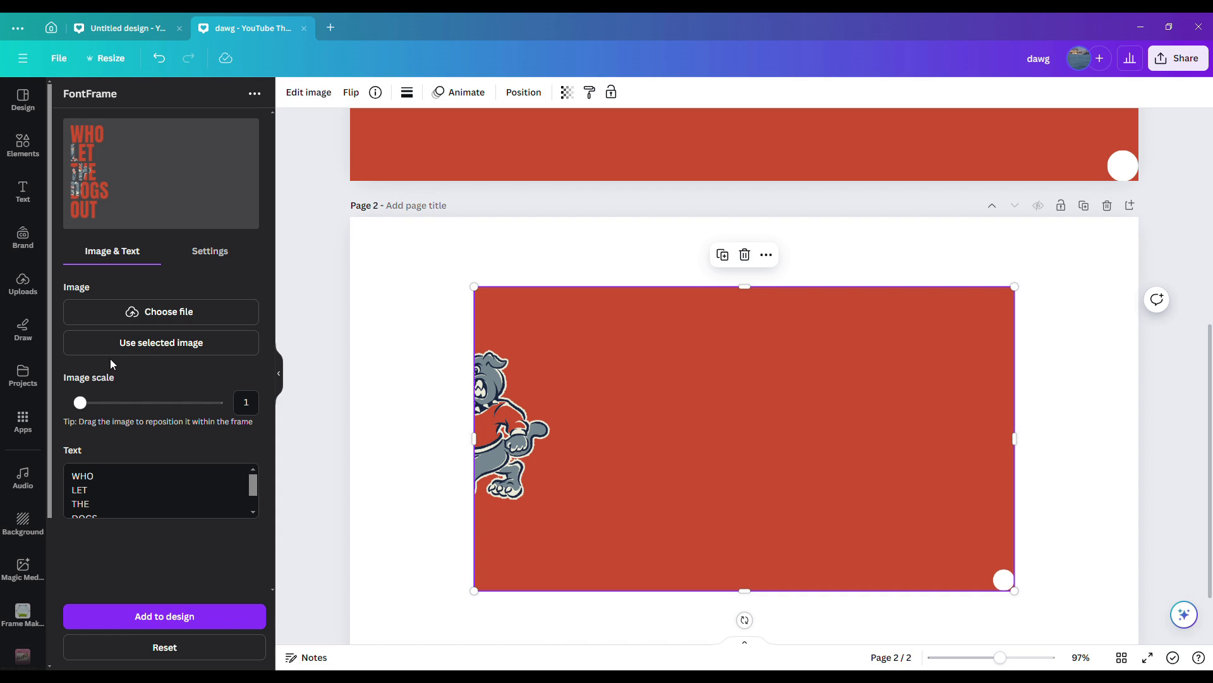
{"action": "left_click_drag", "start_coordinate": [86, 392], "coordinate": [89, 403]}
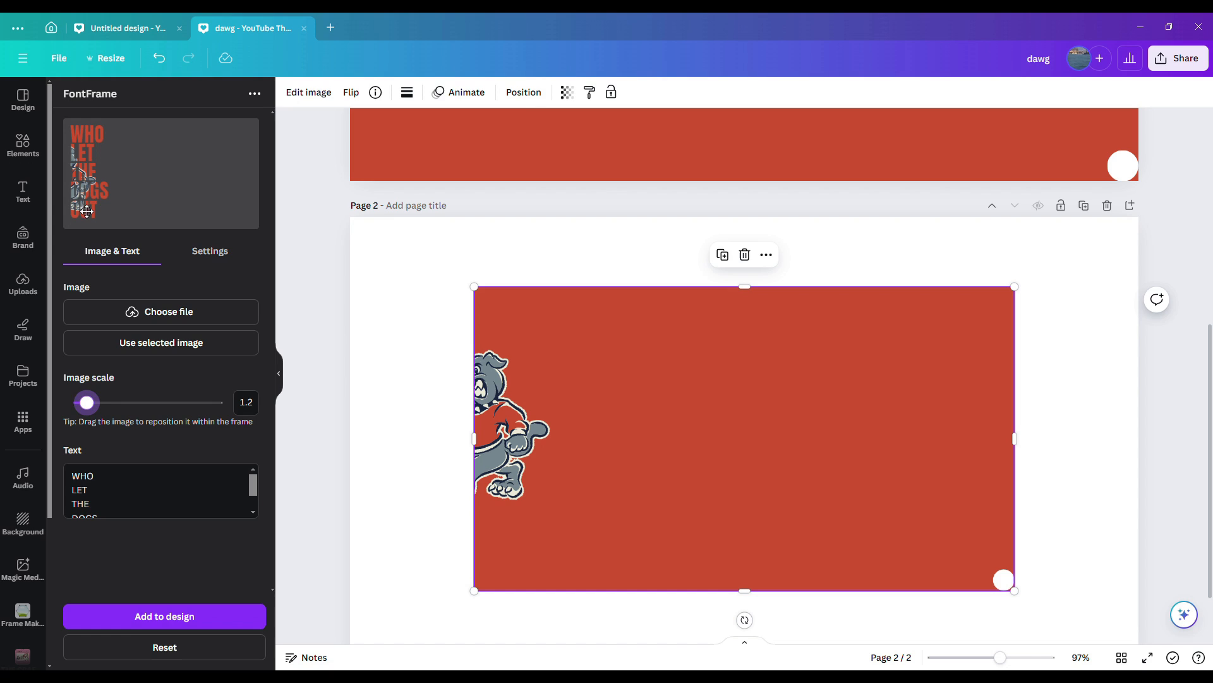
{"action": "left_click_drag", "start_coordinate": [85, 200], "coordinate": [90, 194]}
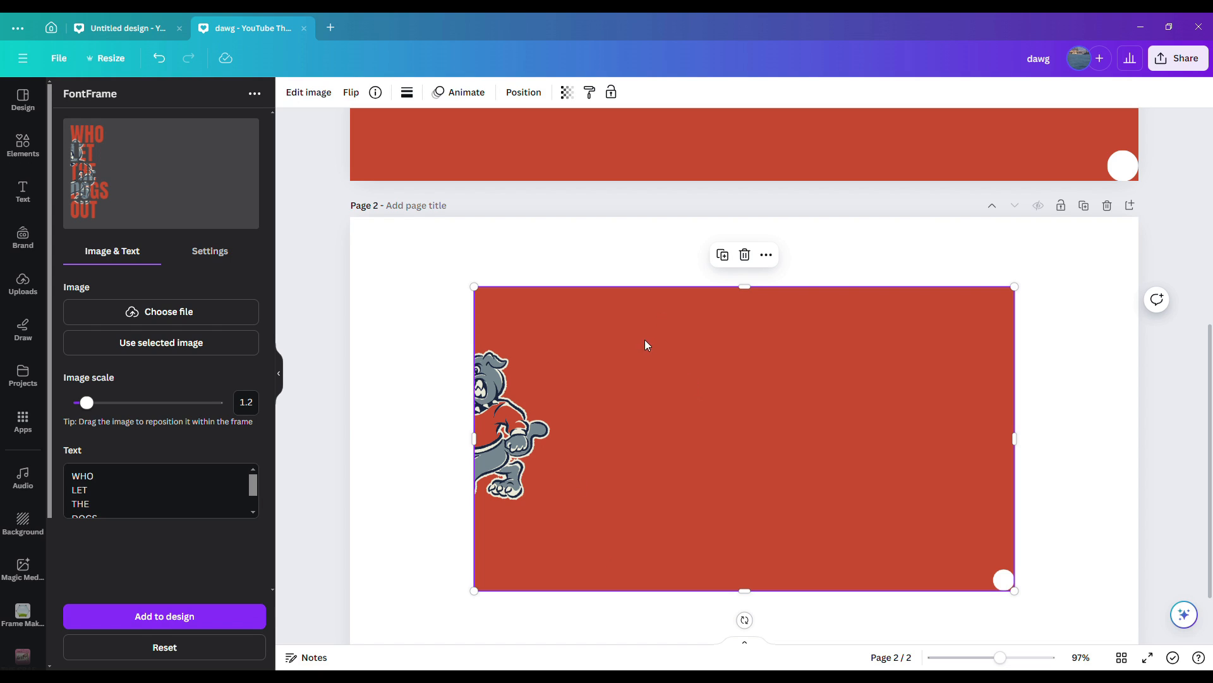
- Delete the bulldog image from page 2 and add the image-filled FontFrame text to that page
{"action": "left_click", "coordinate": [745, 254]}
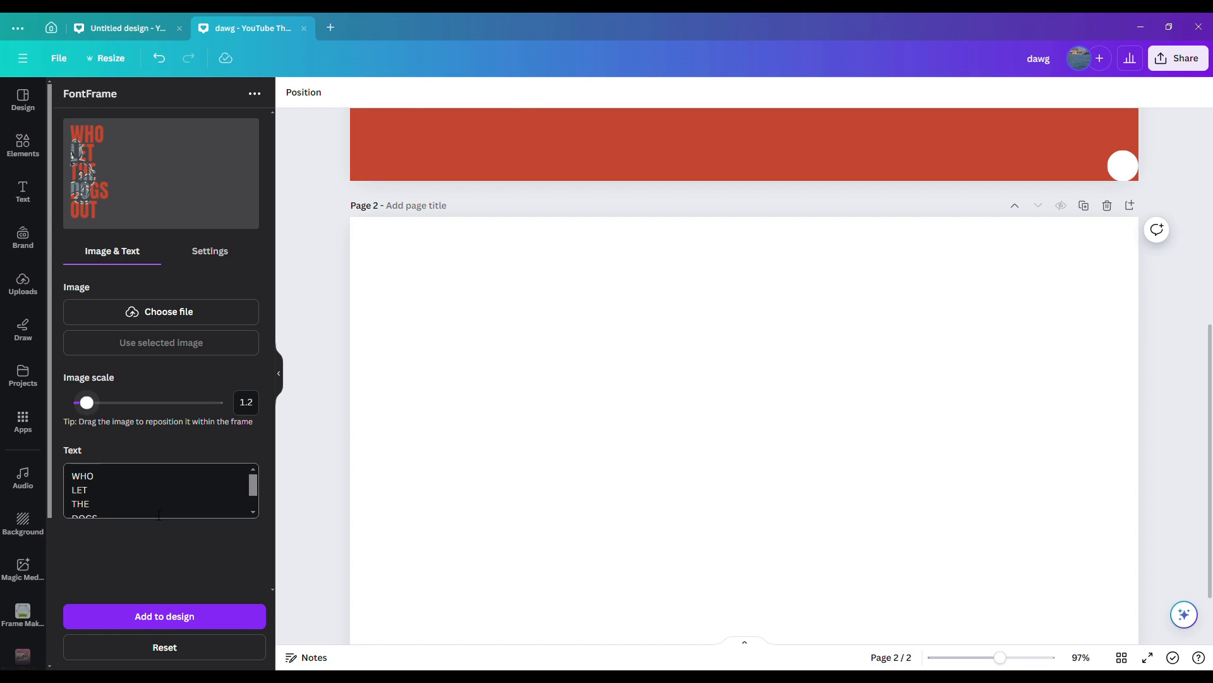
{"action": "left_click", "coordinate": [551, 486]}
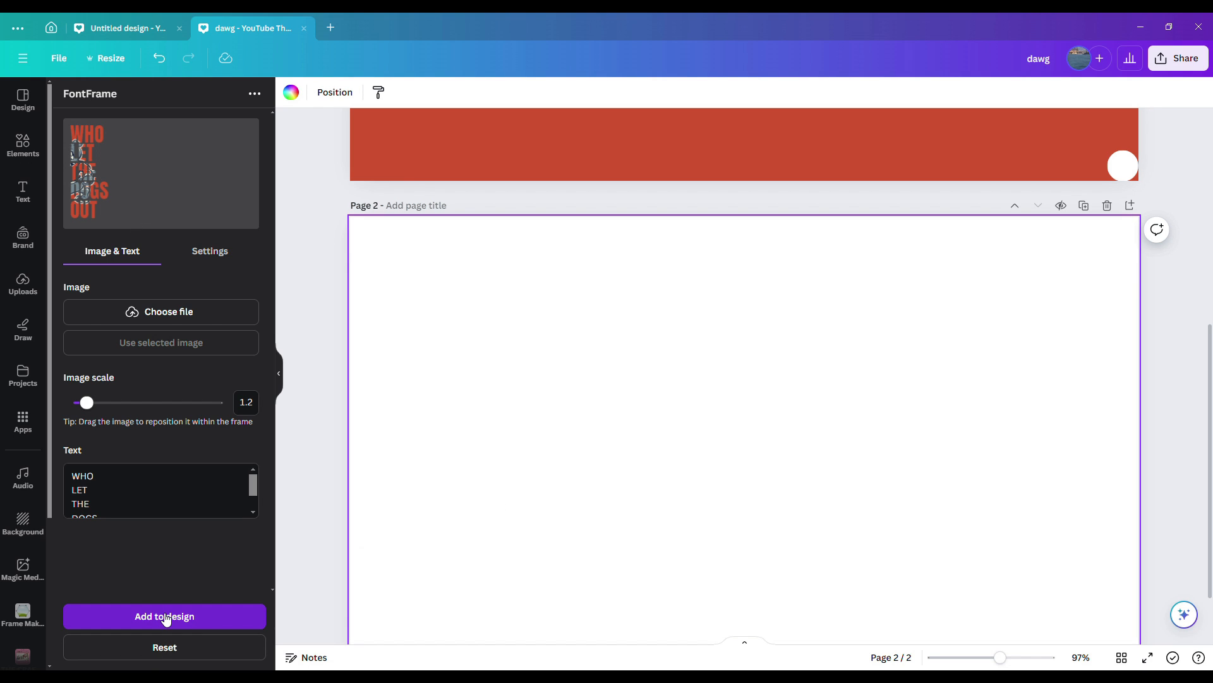
{"action": "left_click", "coordinate": [165, 617]}
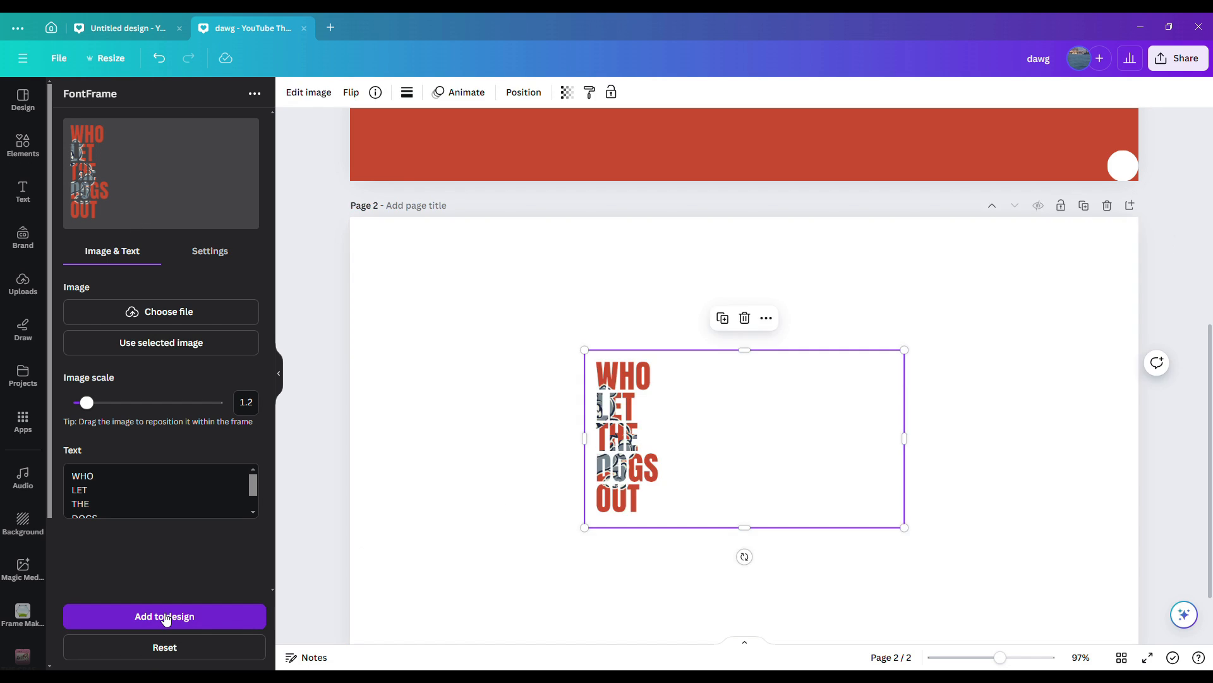
- Enlarge the image-filled text on page 2, crop off the empty space beside the letters and move it near the page's centre
{"action": "left_click", "coordinate": [991, 500]}
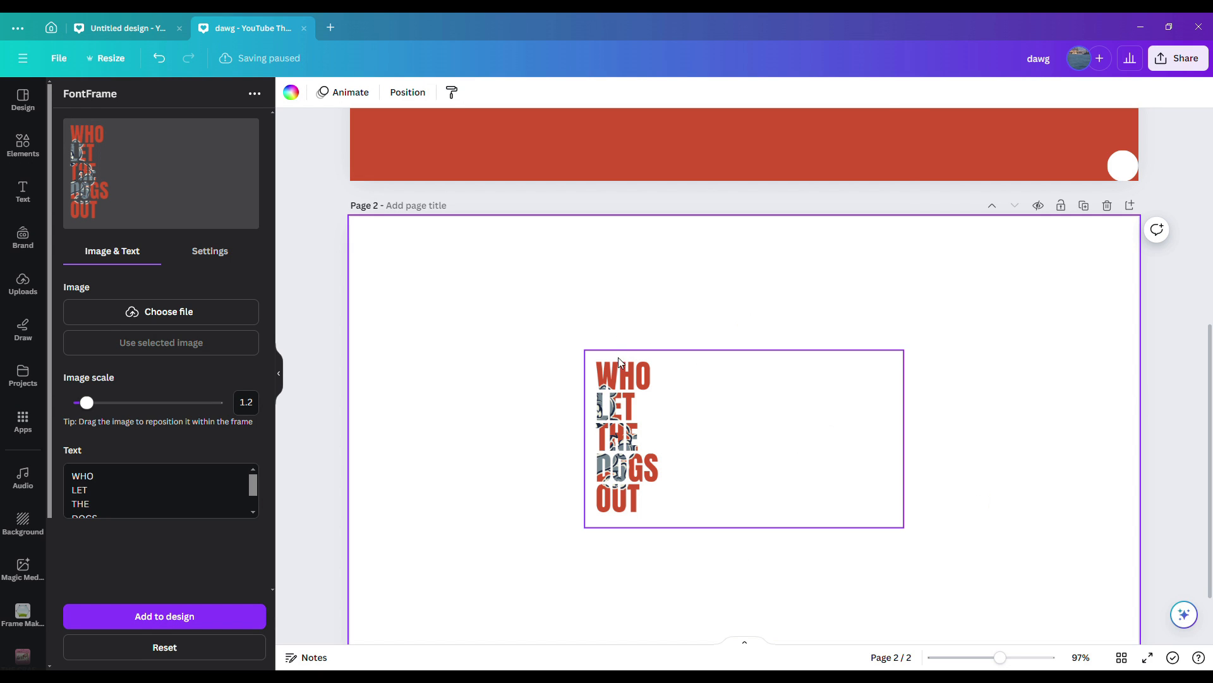
{"action": "left_click", "coordinate": [583, 351]}
{"action": "left_click_drag", "start_coordinate": [582, 352], "coordinate": [454, 276]}
{"action": "left_click_drag", "start_coordinate": [914, 412], "coordinate": [740, 403]}
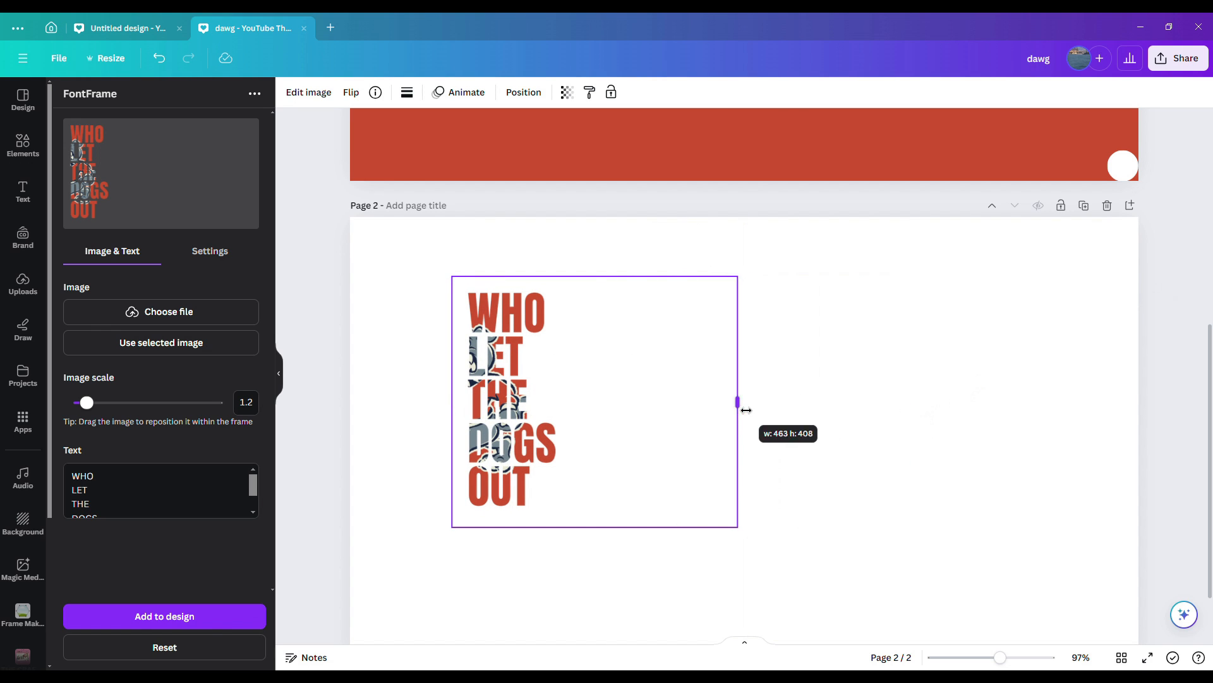
{"action": "left_click_drag", "start_coordinate": [738, 527], "coordinate": [886, 567]}
{"action": "left_click_drag", "start_coordinate": [673, 482], "coordinate": [808, 467]}
{"action": "left_click_drag", "start_coordinate": [979, 433], "coordinate": [943, 449]}
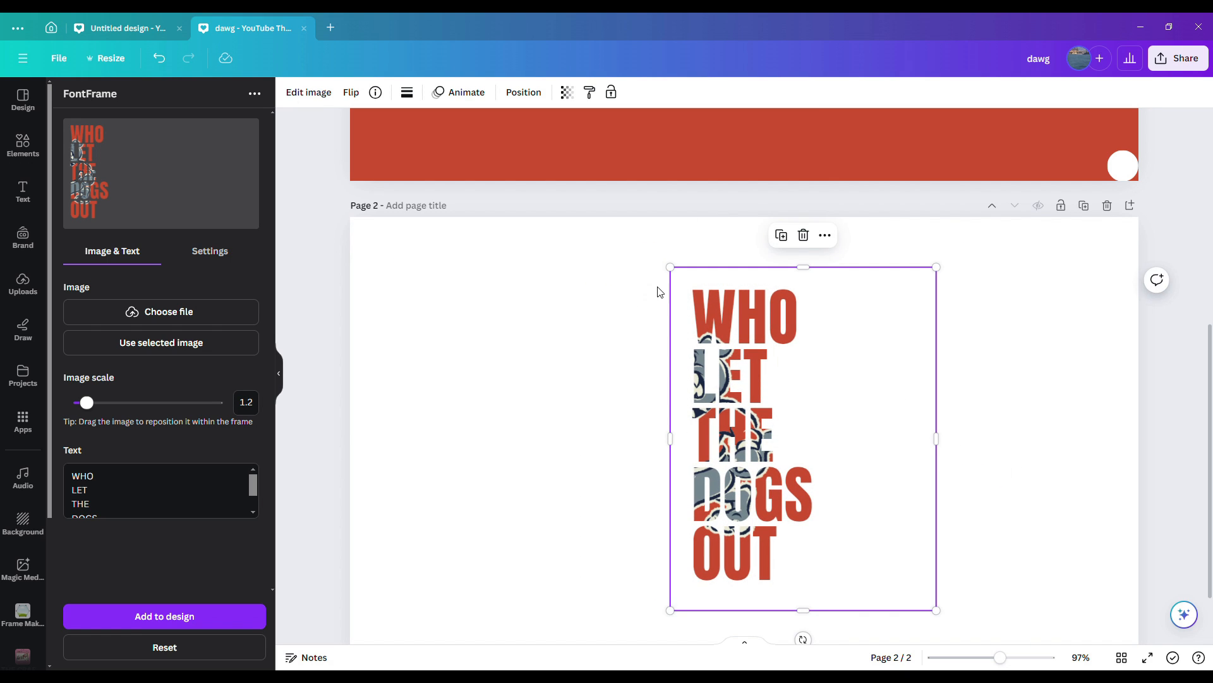
{"action": "left_click_drag", "start_coordinate": [671, 267], "coordinate": [662, 269]}
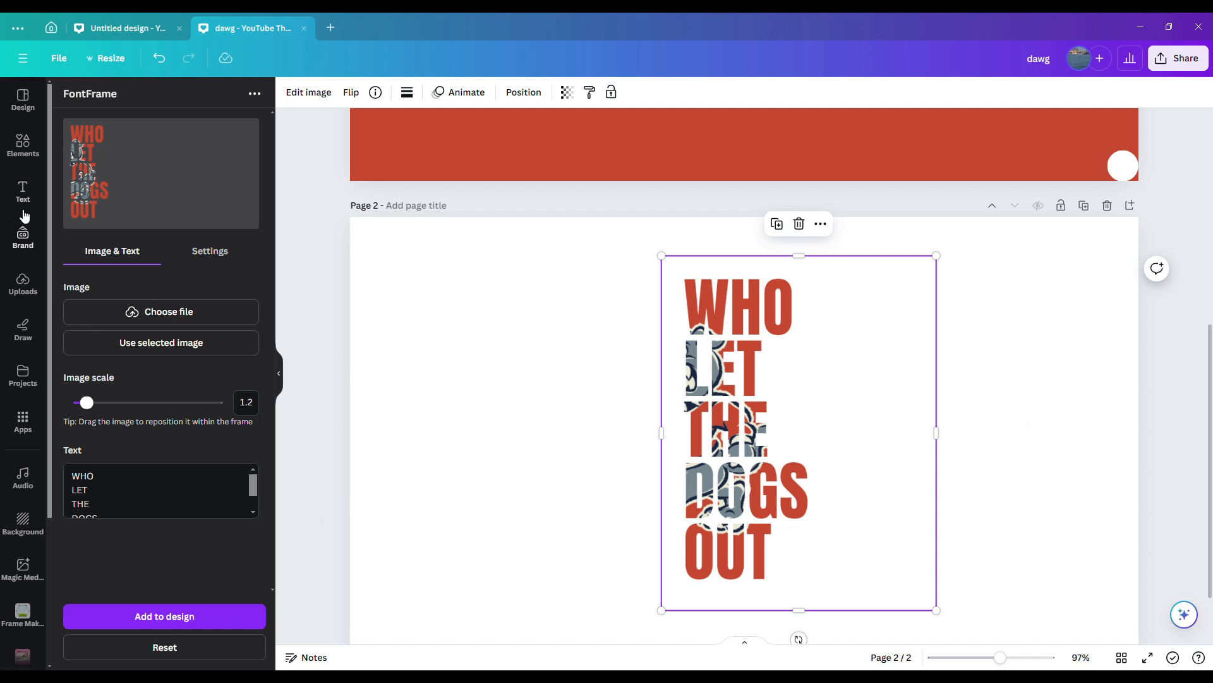
- Add the walking bulldog graphic in the red sweater to page 2 and align it over its matching parts inside the letters
{"action": "left_click", "coordinate": [23, 146]}
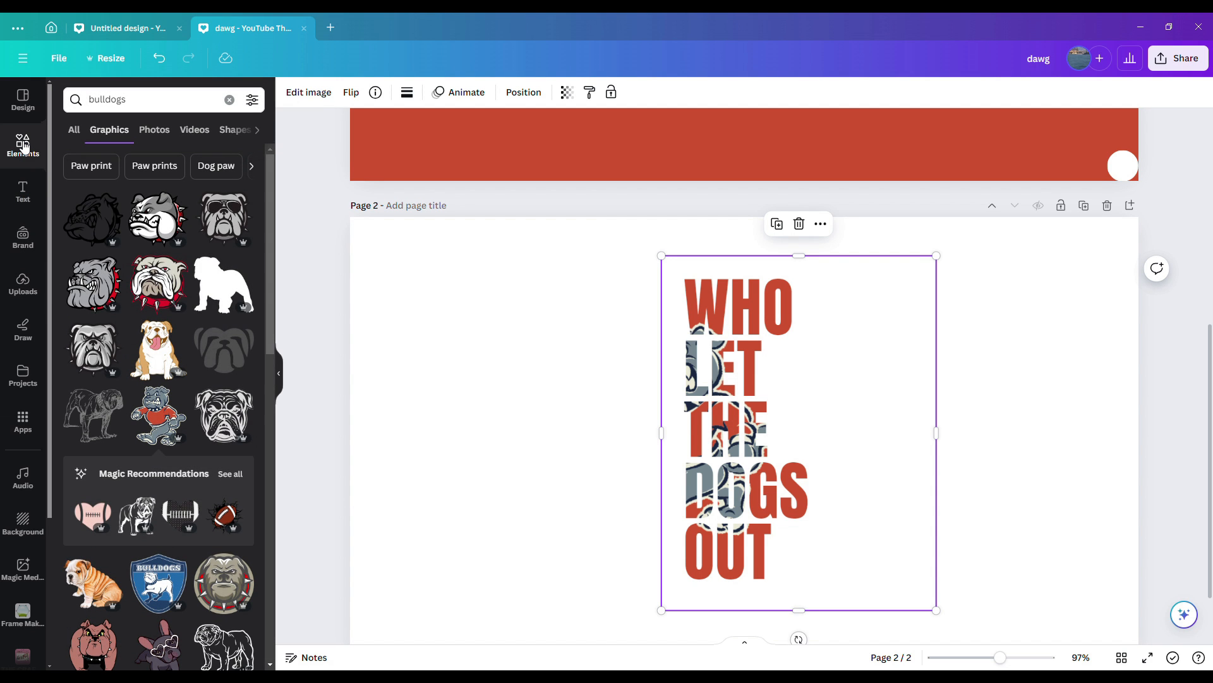
{"action": "left_click", "coordinate": [160, 421]}
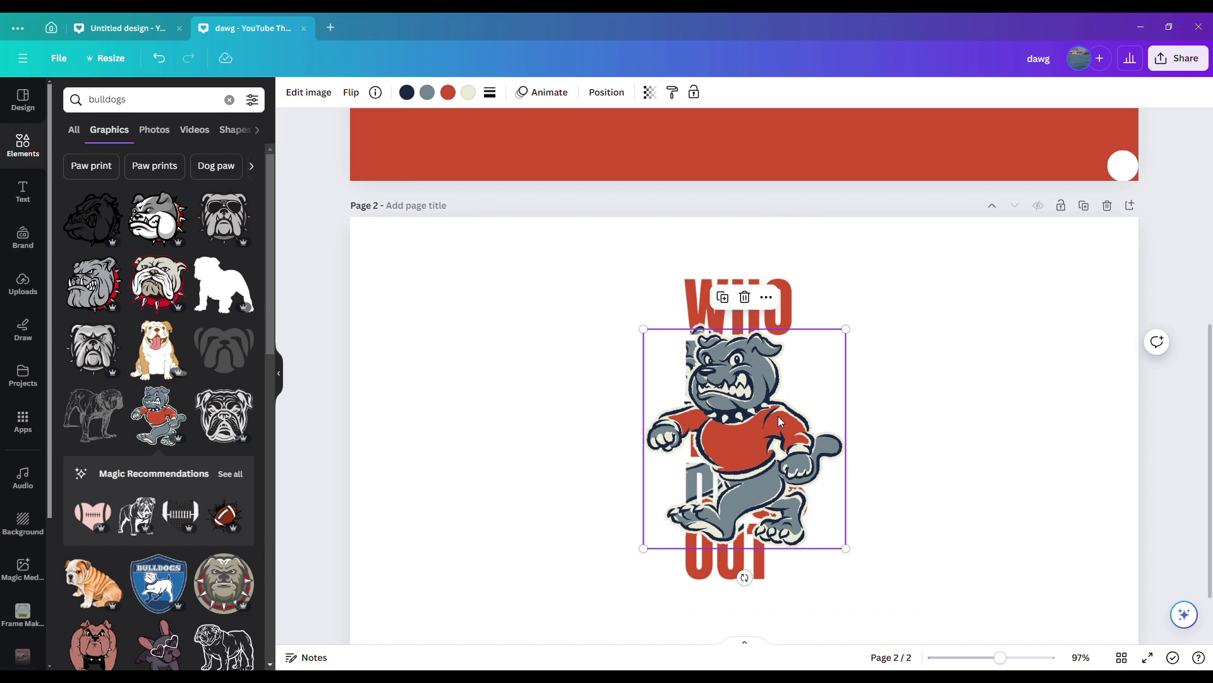
{"action": "left_click_drag", "start_coordinate": [761, 412], "coordinate": [713, 410]}
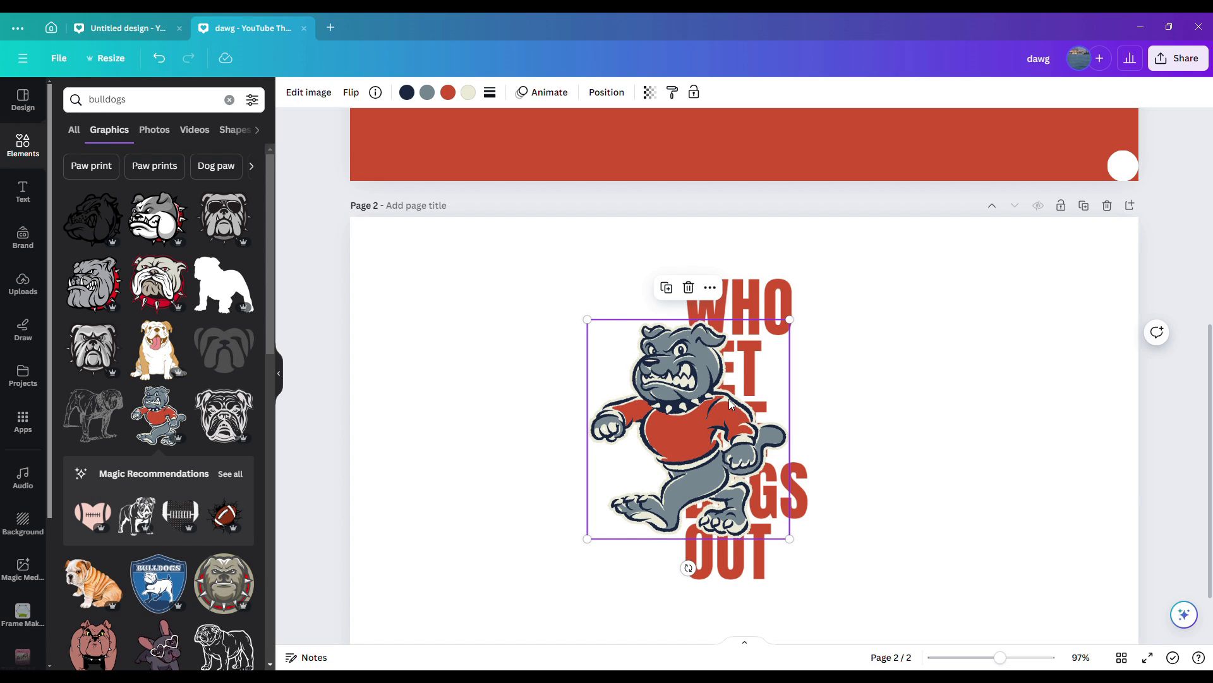
{"action": "left_click", "coordinate": [1054, 572]}
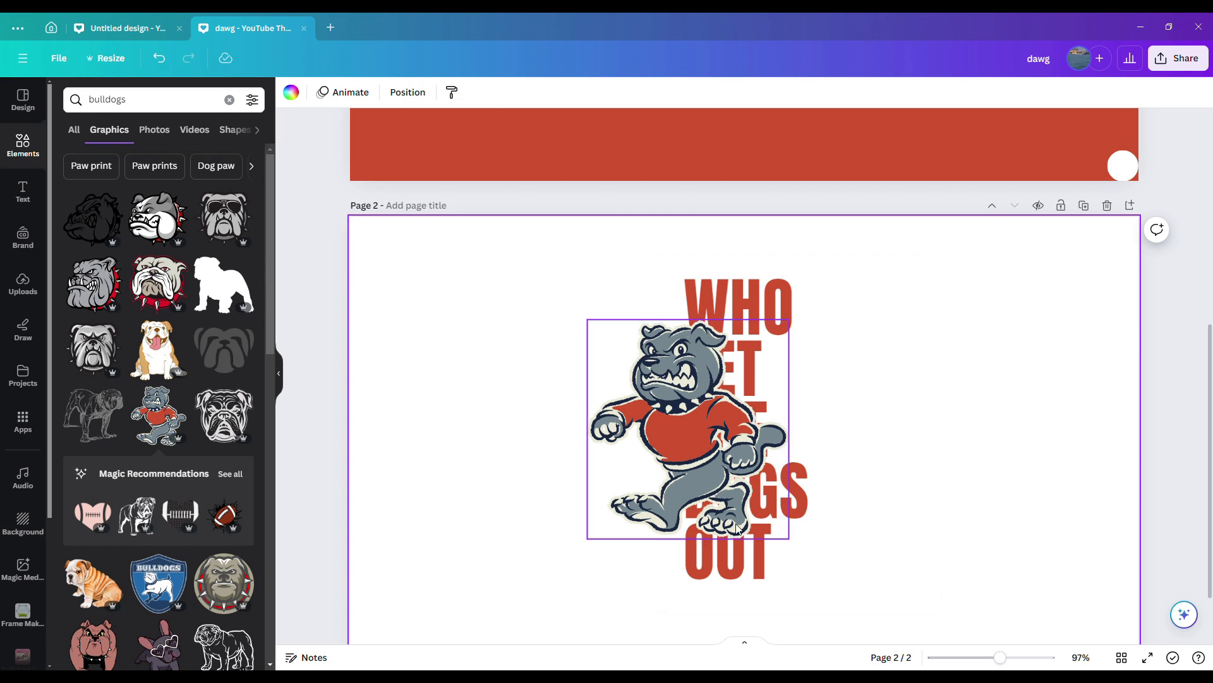
{"action": "left_click", "coordinate": [626, 440]}
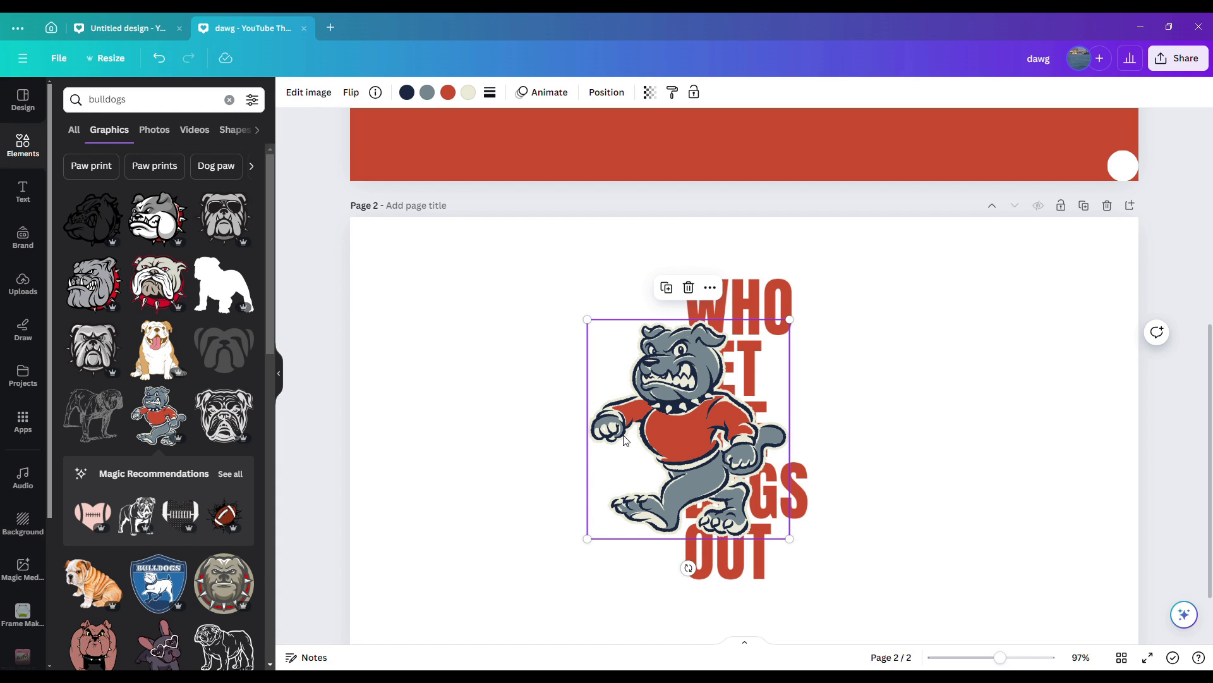
- Crop the bulldog graphic so only the half beside the lettering remains, ending at the text's left edge
{"action": "left_click", "coordinate": [299, 94]}
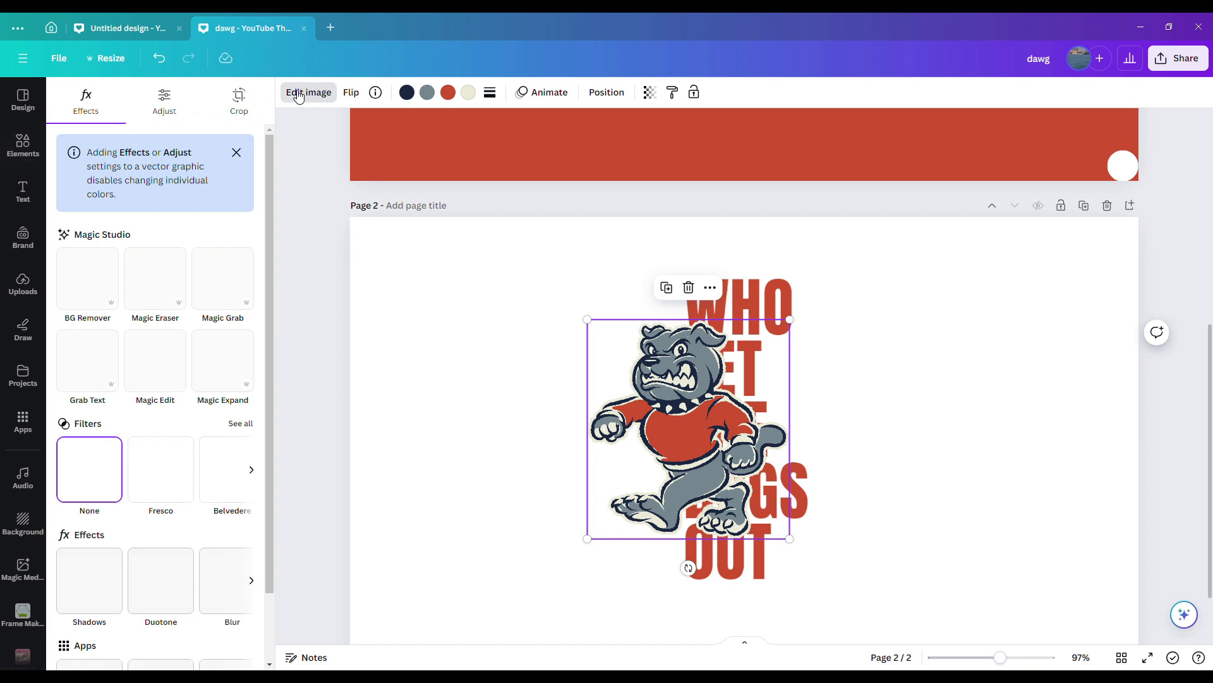
{"action": "left_click", "coordinate": [240, 103]}
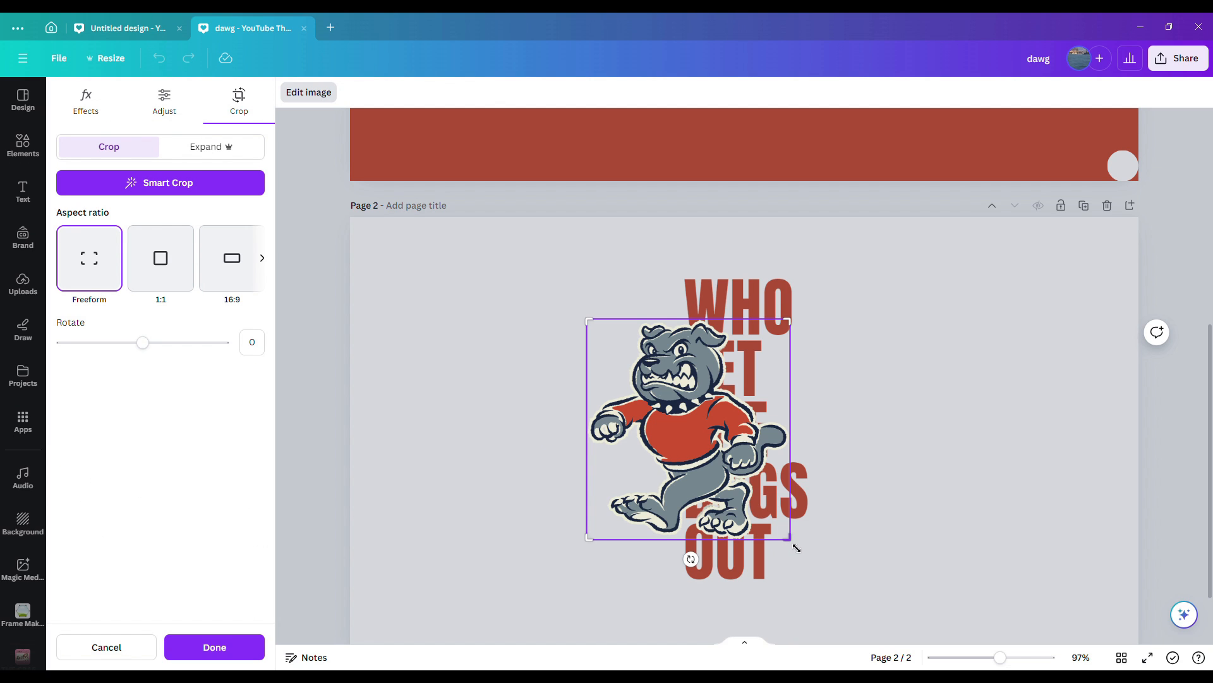
{"action": "left_click_drag", "start_coordinate": [796, 548], "coordinate": [690, 547]}
{"action": "left_click_drag", "start_coordinate": [687, 547], "coordinate": [688, 548]}
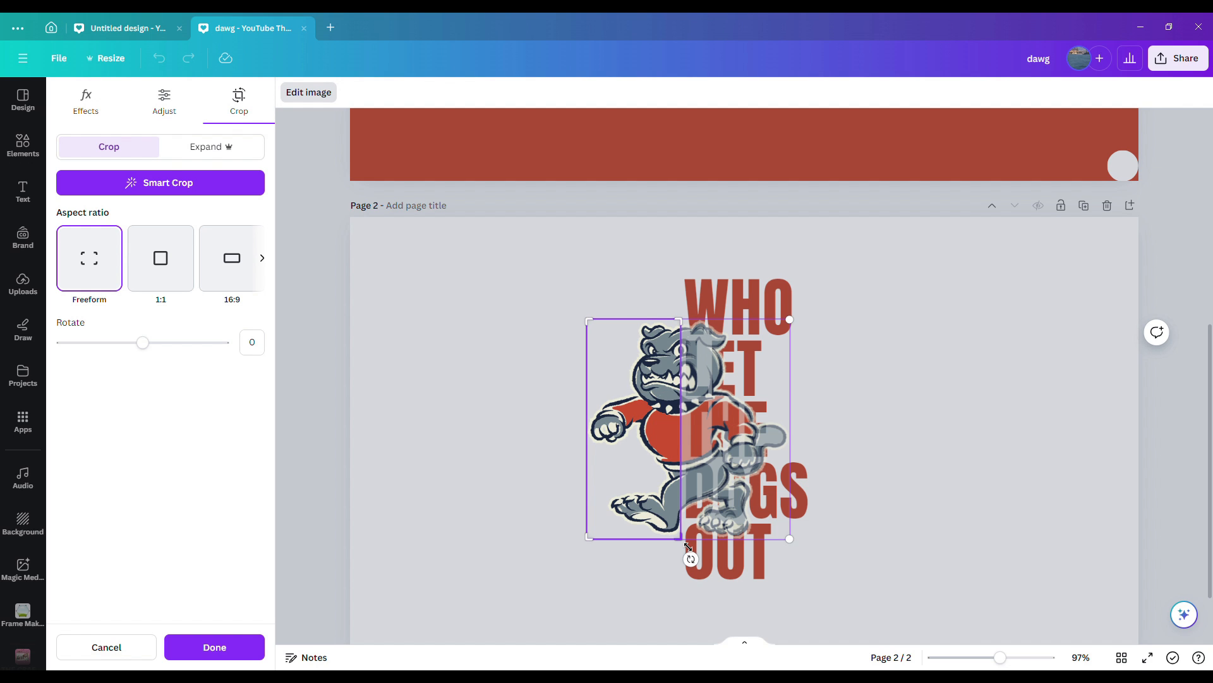
{"action": "left_click", "coordinate": [227, 652]}
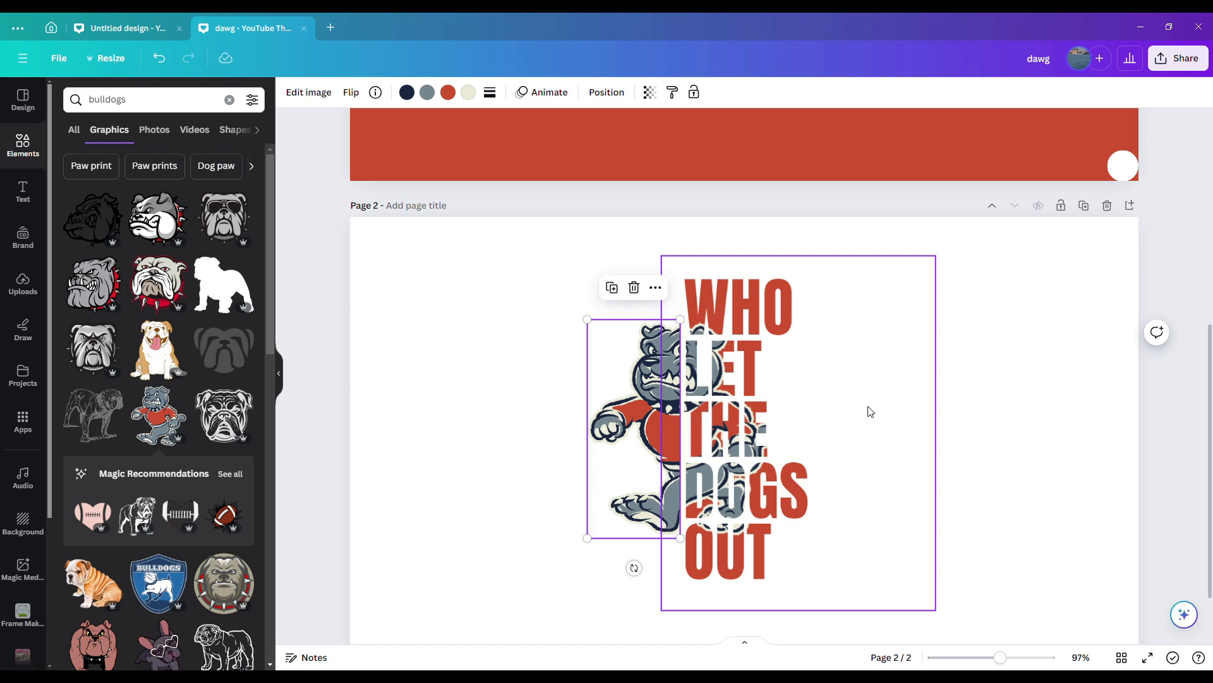
{"action": "left_click", "coordinate": [986, 446]}
{"action": "left_click", "coordinate": [639, 436]}
{"action": "left_click", "coordinate": [1009, 342]}
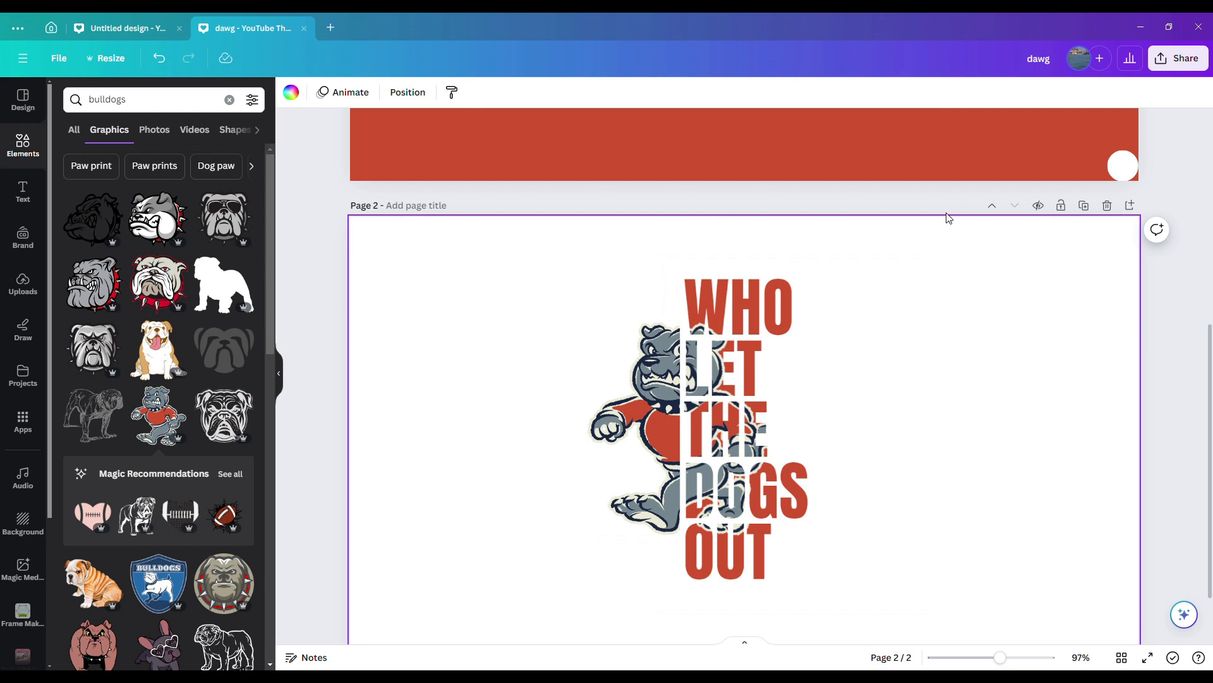
- Download only page 2 of the design as a PNG
{"action": "left_click", "coordinate": [1178, 63]}
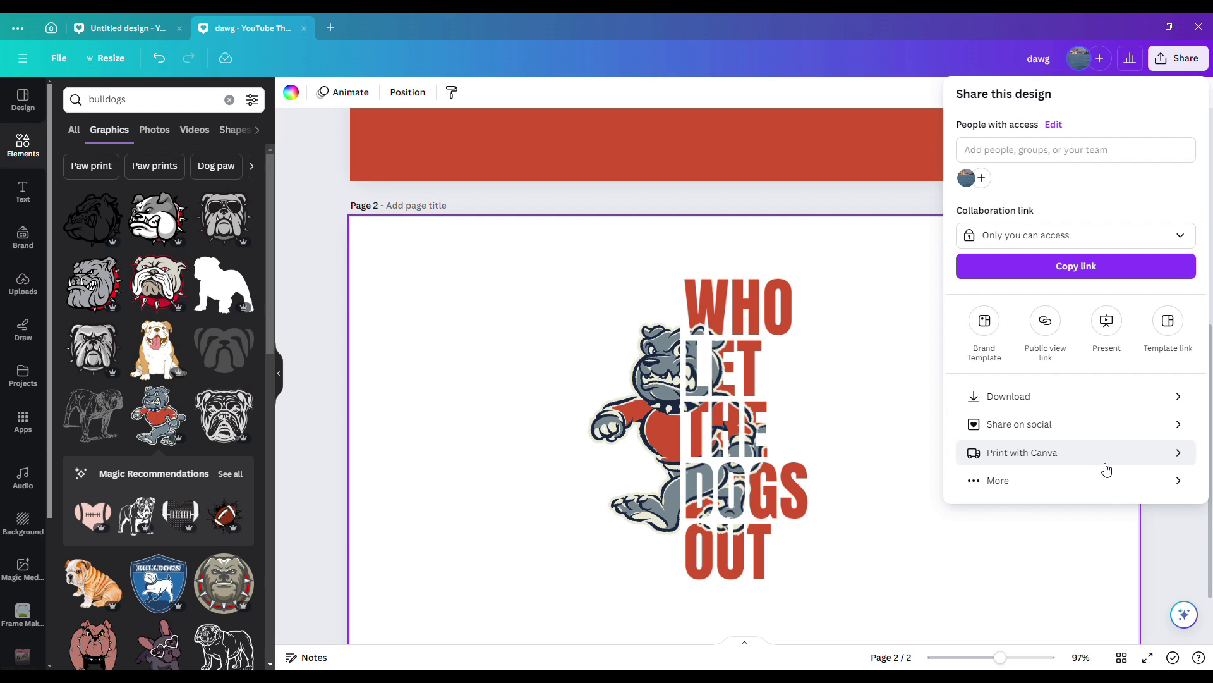
{"action": "left_click", "coordinate": [1053, 406]}
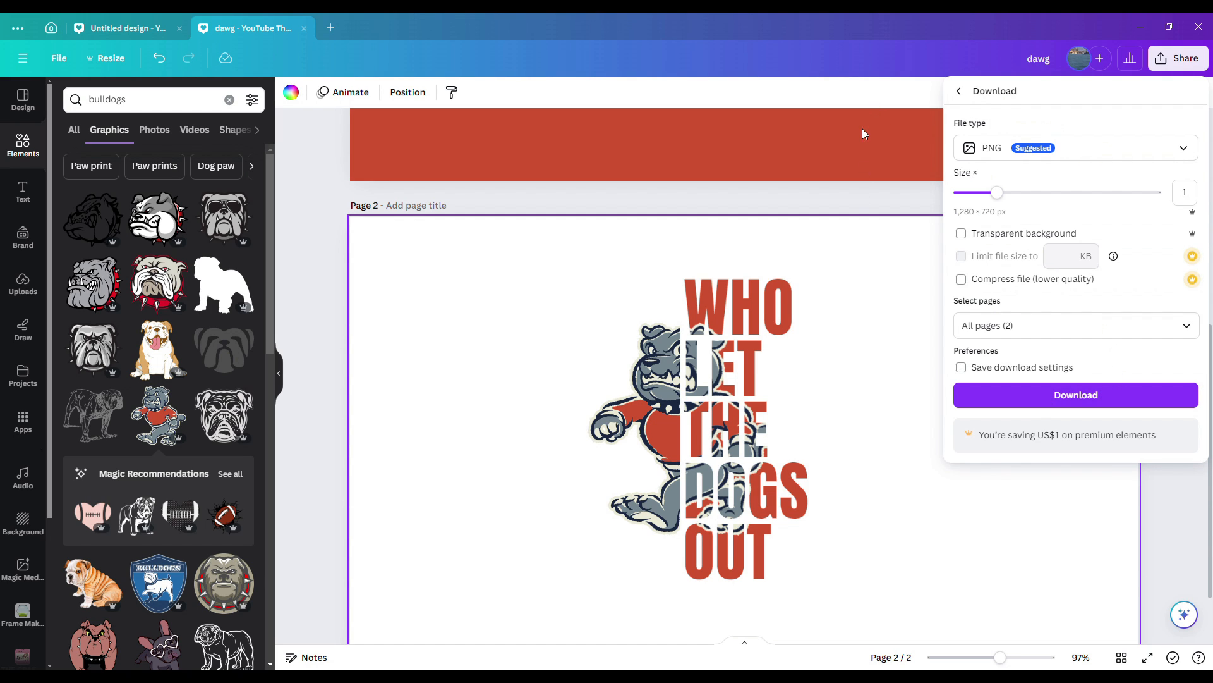
{"action": "left_click", "coordinate": [1184, 325]}
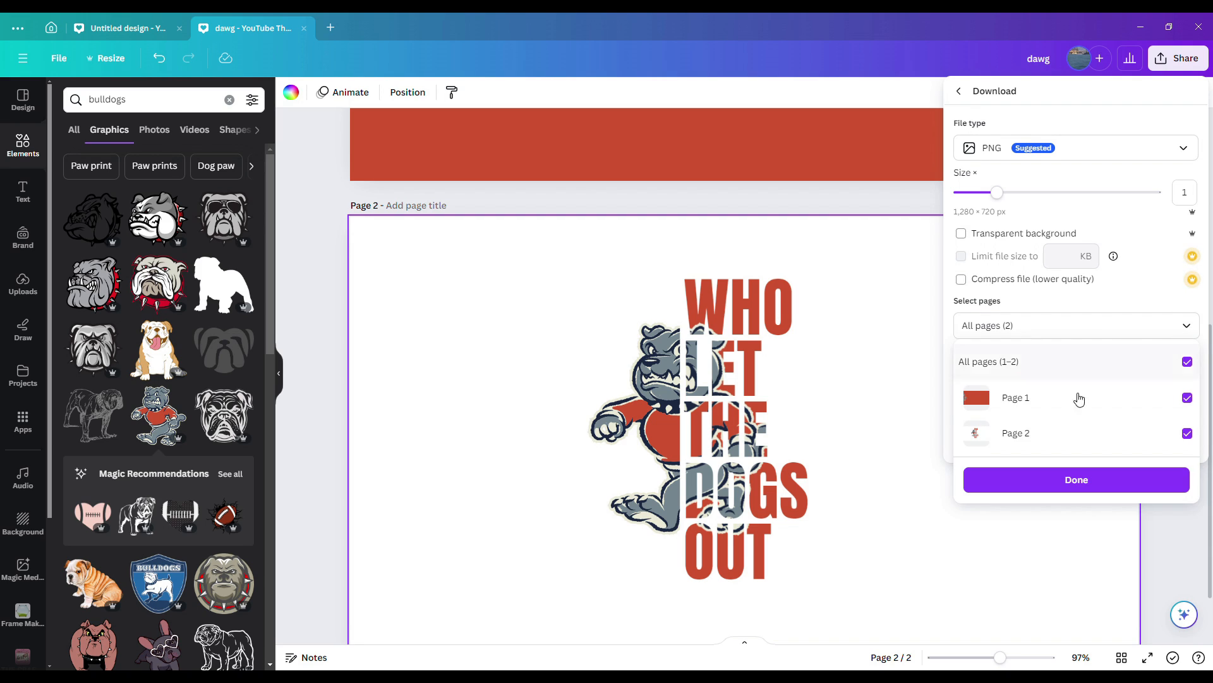
{"action": "left_click", "coordinate": [1190, 435]}
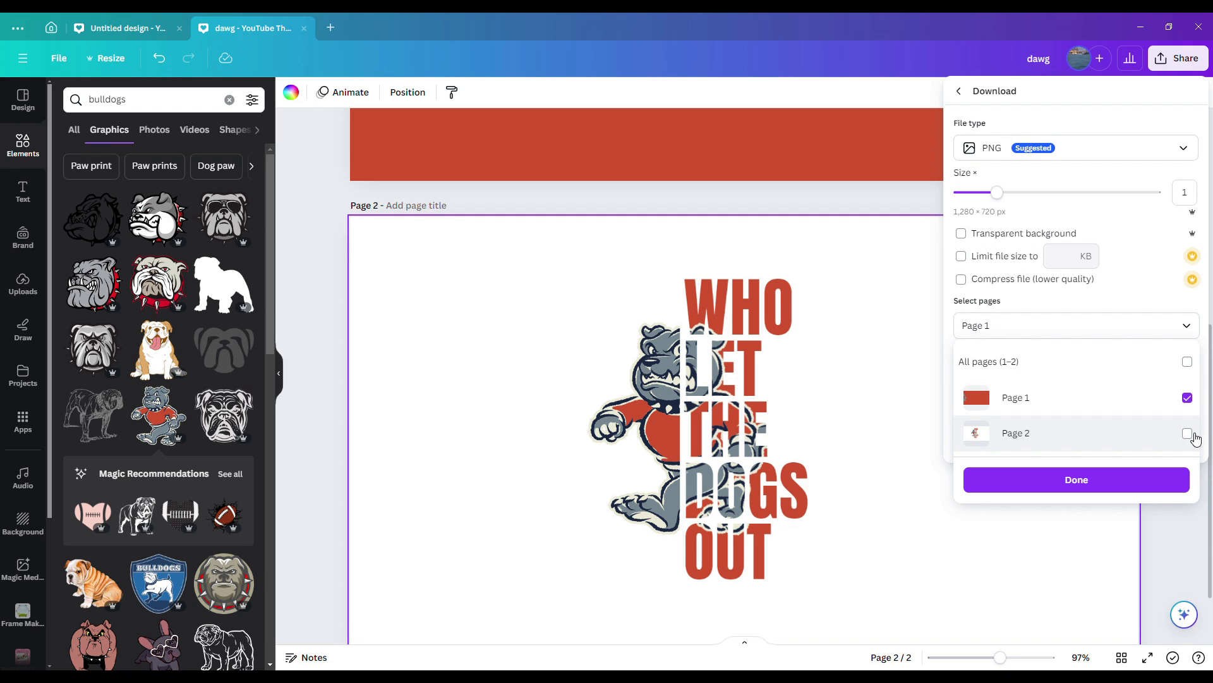
{"action": "left_click", "coordinate": [1187, 397]}
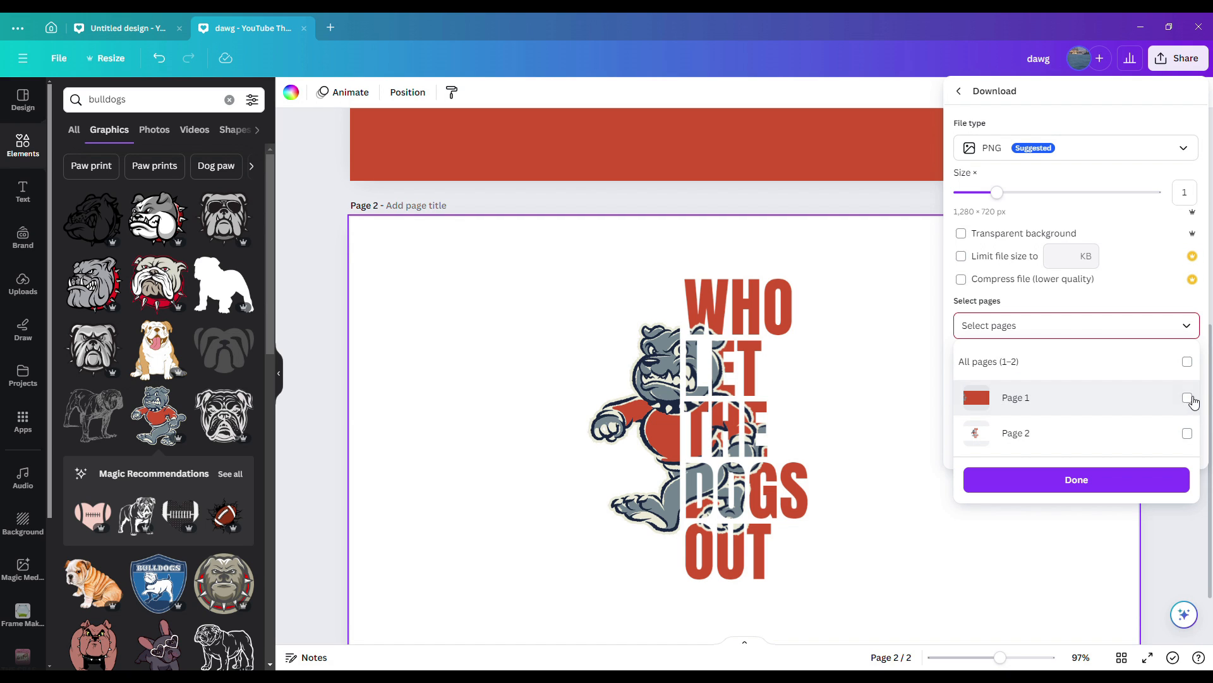
{"action": "left_click", "coordinate": [1188, 433]}
{"action": "left_click", "coordinate": [969, 240]}
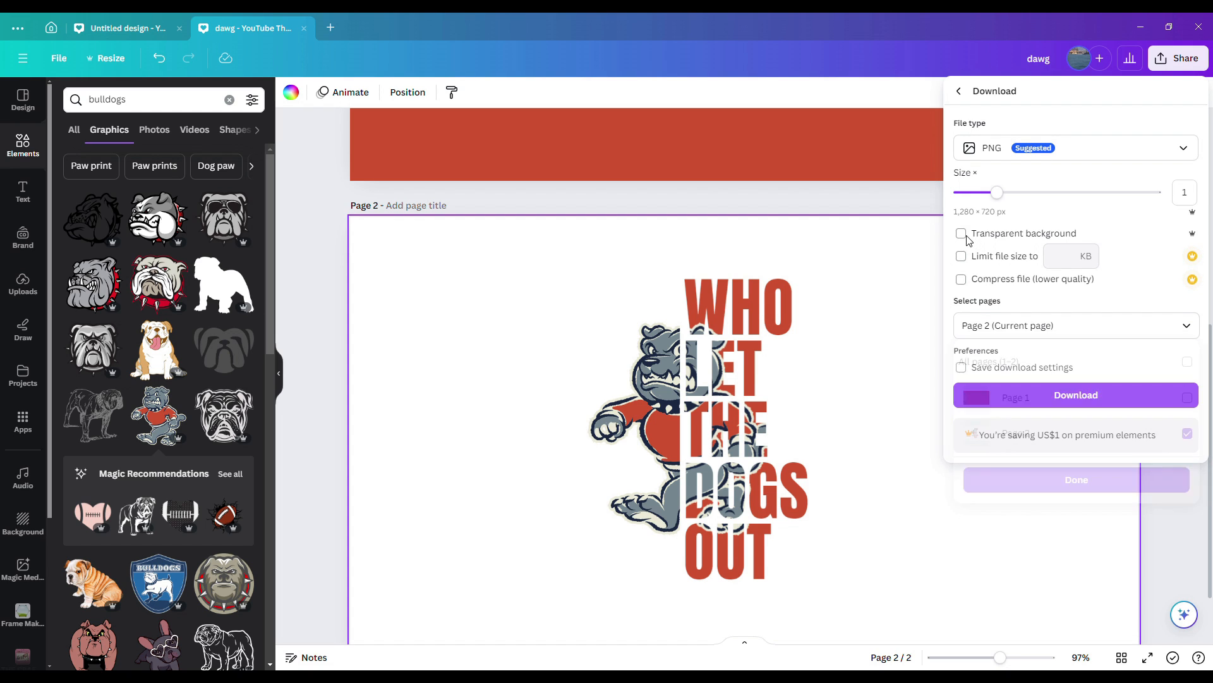
{"action": "left_click", "coordinate": [1105, 400]}
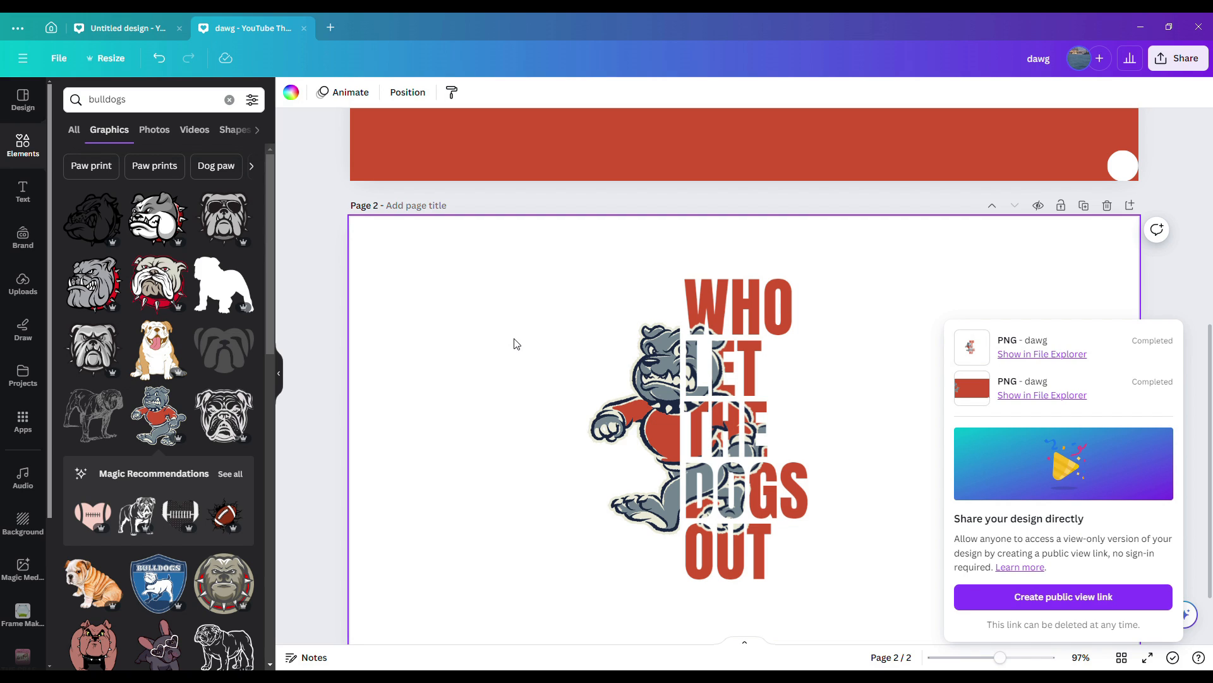
- Add a blank third page and upload the exported page 2 PNG to the image uploads
{"action": "scroll", "coordinate": [640, 375], "scroll_direction": "down", "scroll_amount": 1}
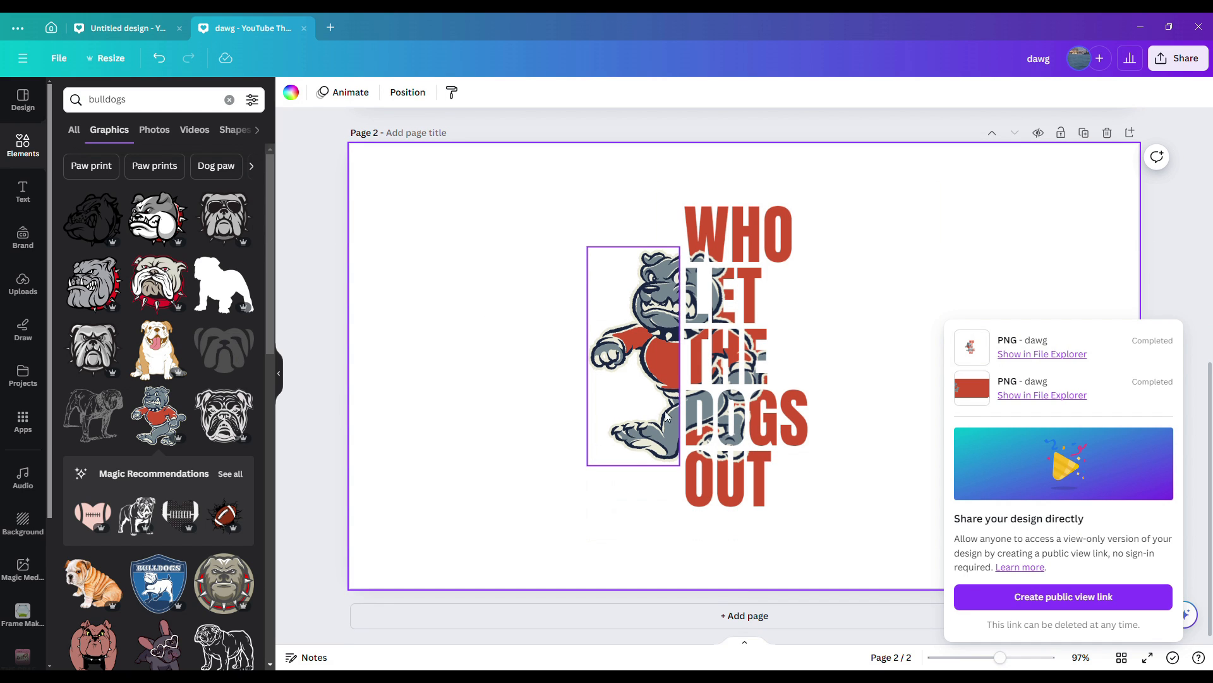
{"action": "left_click", "coordinate": [777, 617]}
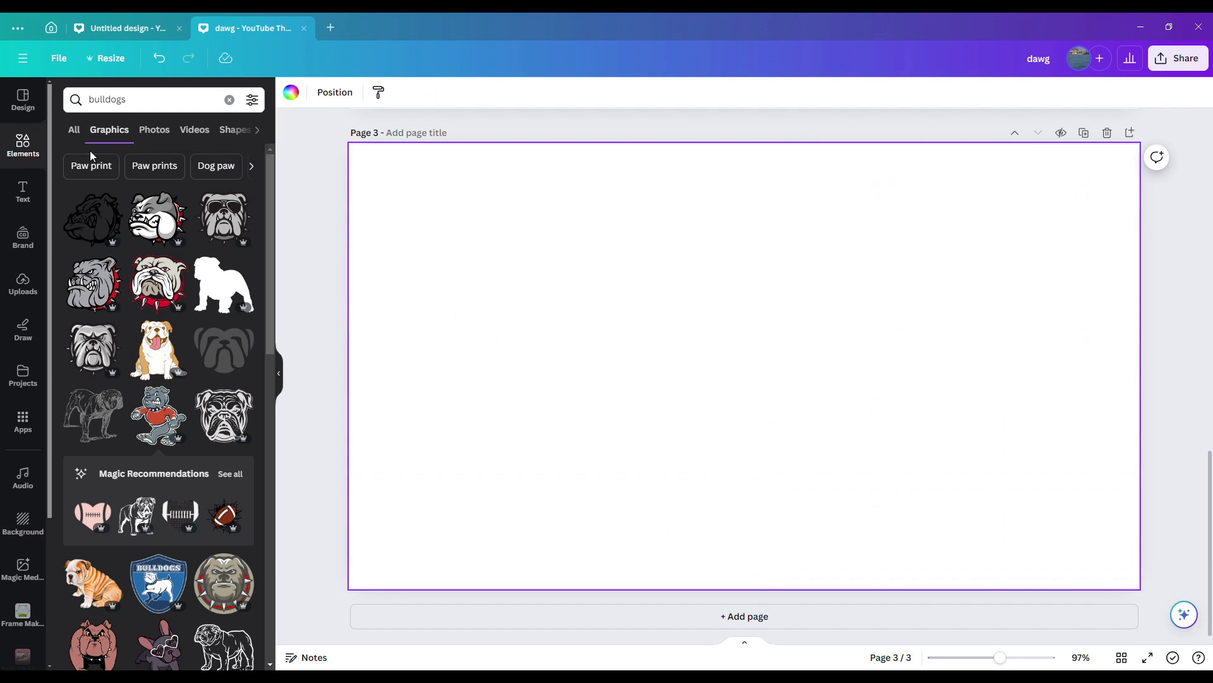
{"action": "left_click", "coordinate": [27, 280]}
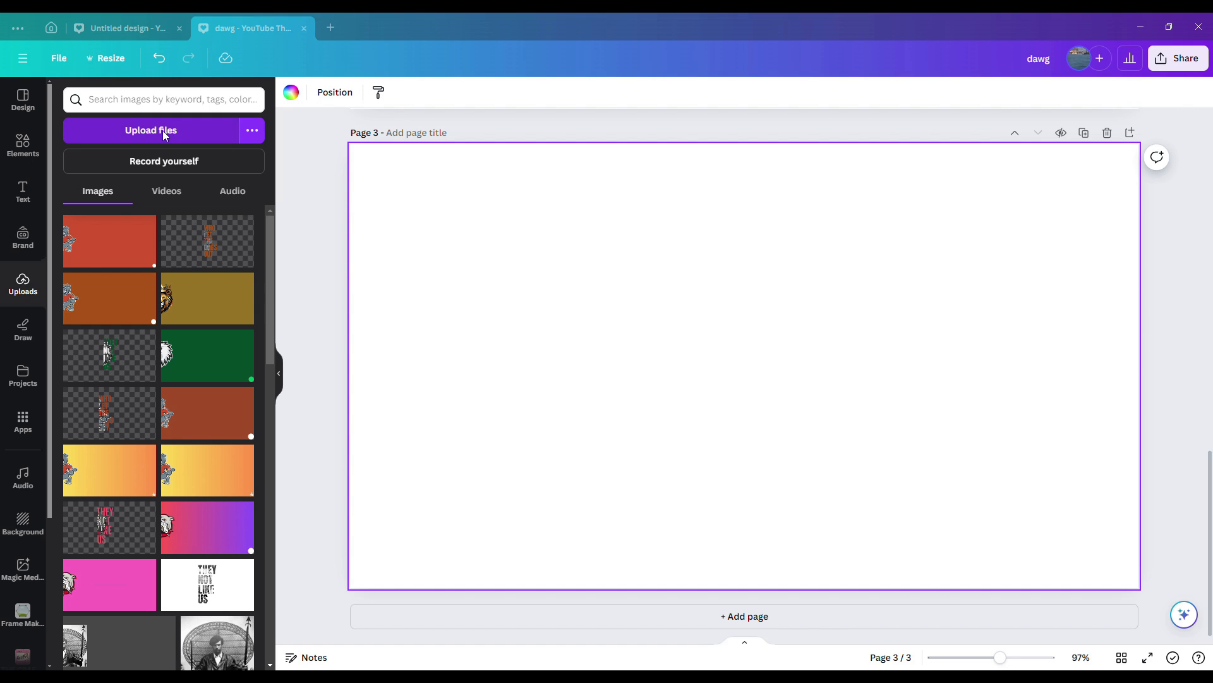
{"action": "double_click", "coordinate": [254, 132]}
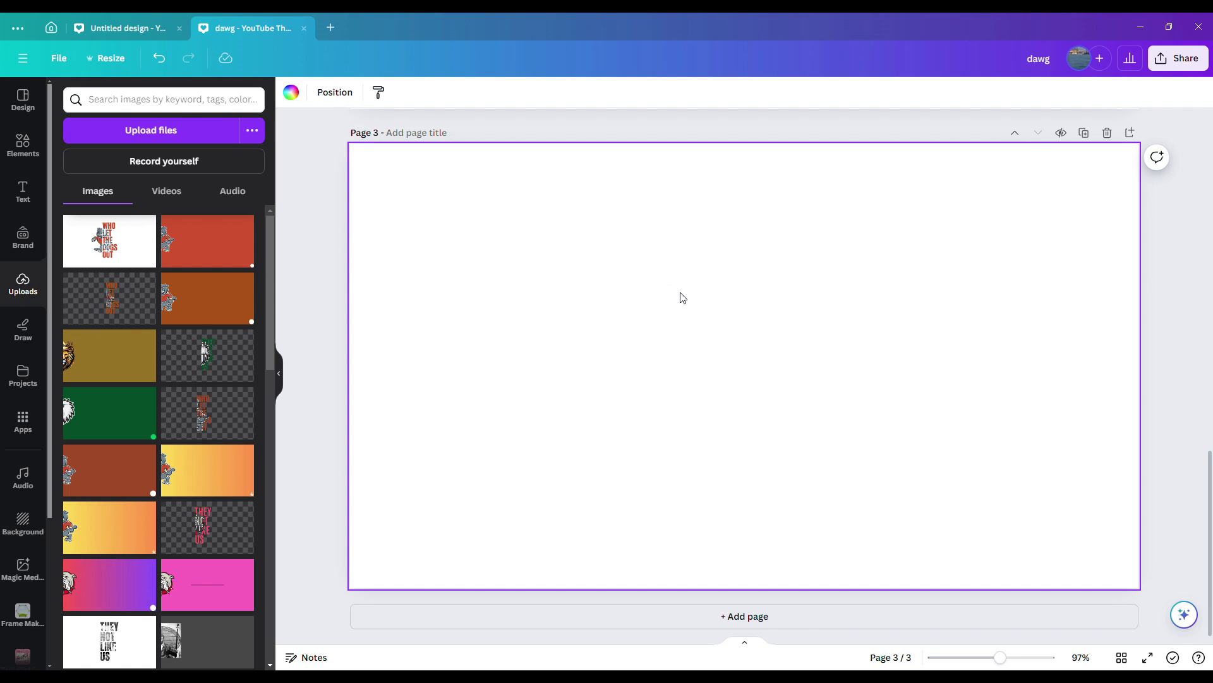
- Return to page 2 and check the lettering and the cropped bulldog of the design
{"action": "scroll", "coordinate": [682, 298], "scroll_direction": "up", "scroll_amount": 10}
{"action": "scroll", "coordinate": [813, 312], "scroll_direction": "down", "scroll_amount": 7}
{"action": "scroll", "coordinate": [813, 312], "scroll_direction": "up", "scroll_amount": 2}
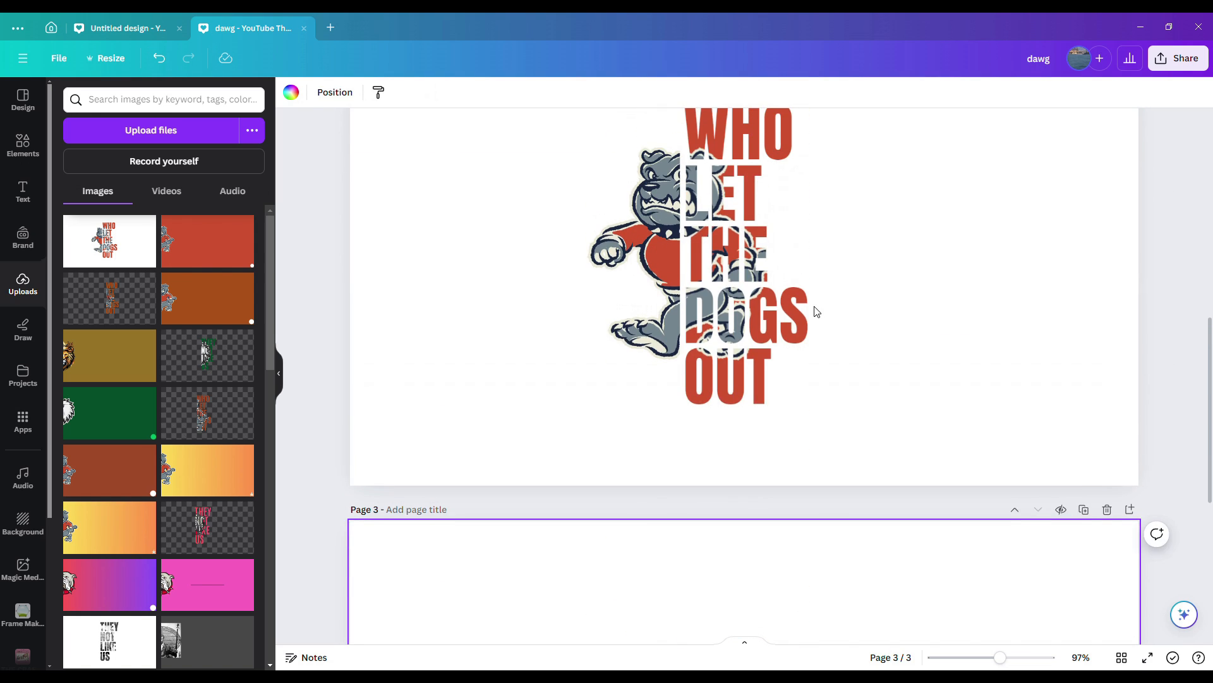
{"action": "left_click", "coordinate": [815, 311]}
{"action": "left_click", "coordinate": [629, 284]}
{"action": "left_click", "coordinate": [918, 301]}
{"action": "left_click", "coordinate": [1014, 366]}
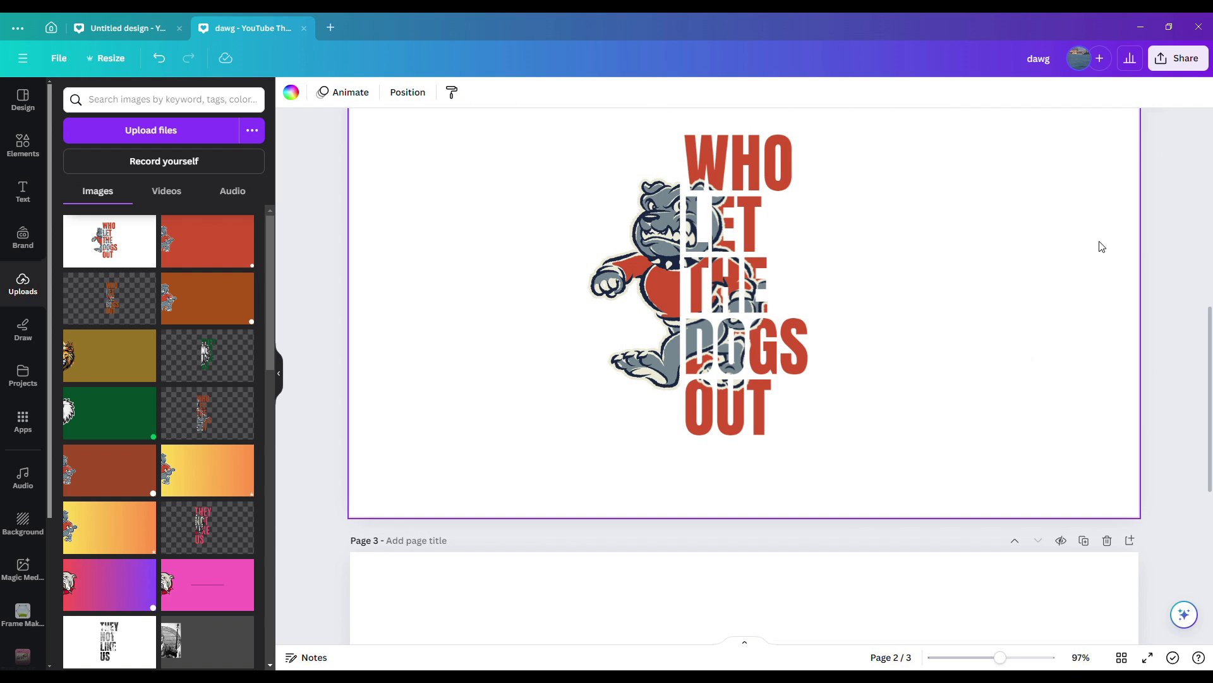
- Download only page 2 as a PNG with a transparent background
{"action": "left_click", "coordinate": [1166, 70]}
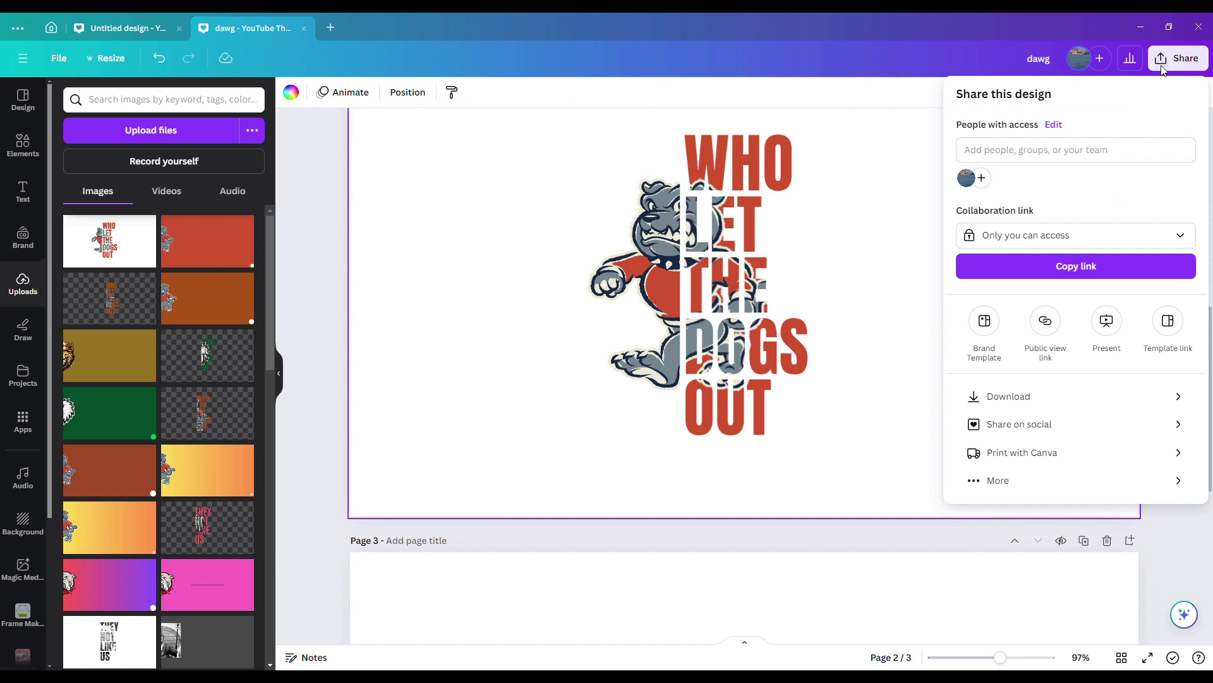
{"action": "left_click", "coordinate": [1032, 403]}
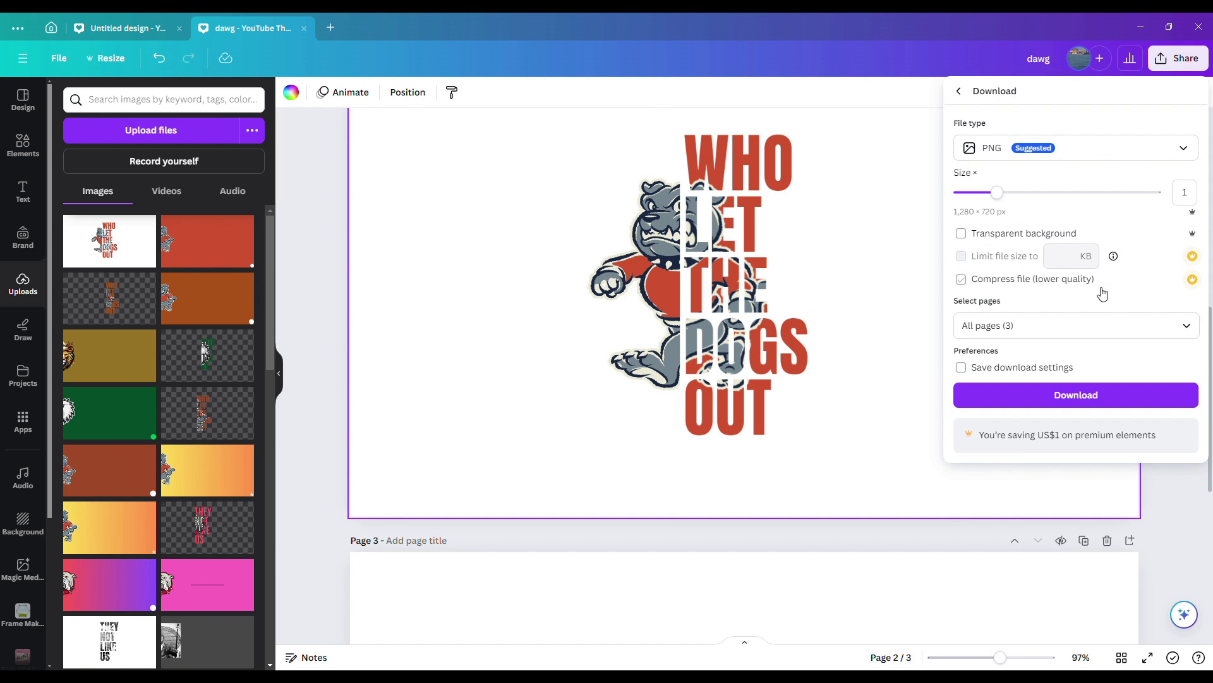
{"action": "left_click", "coordinate": [962, 234]}
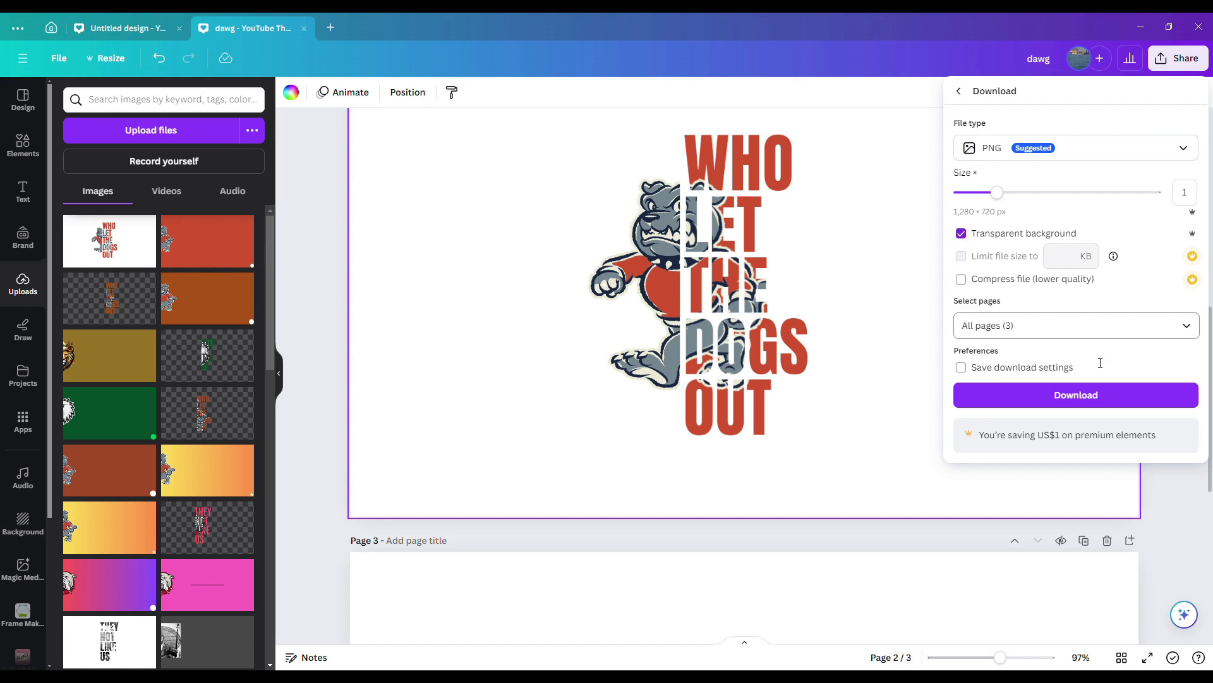
{"action": "left_click", "coordinate": [1191, 328]}
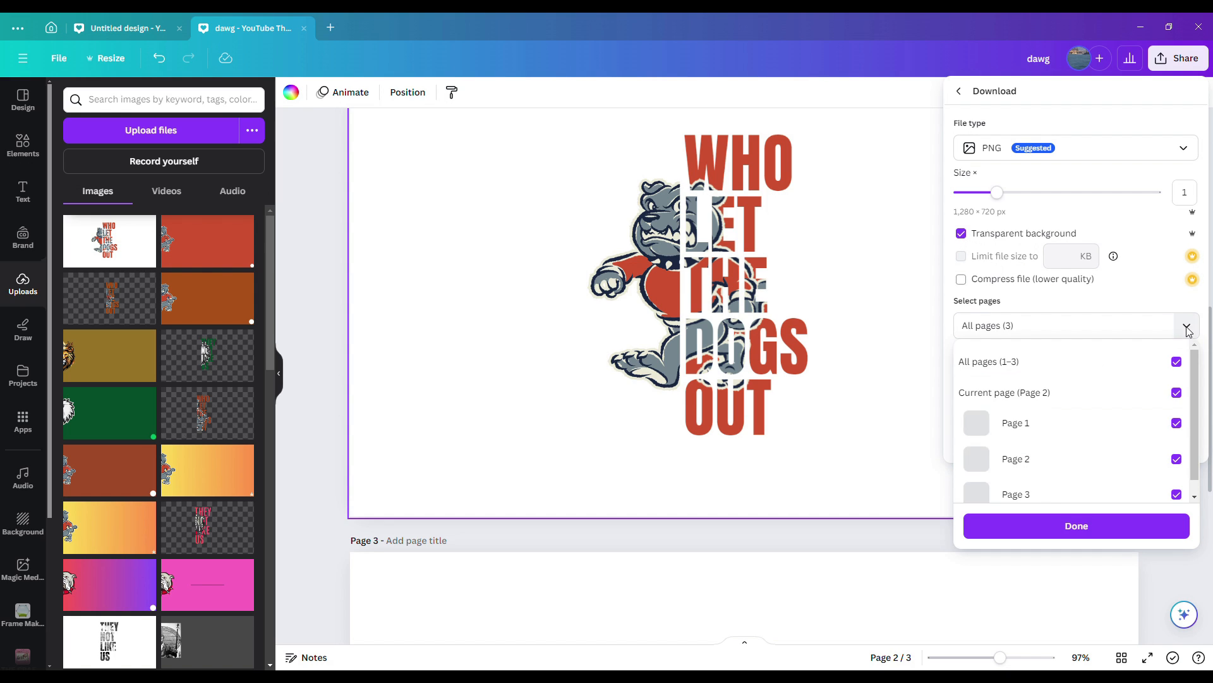
{"action": "left_click", "coordinate": [1179, 427]}
{"action": "left_click", "coordinate": [1177, 495]}
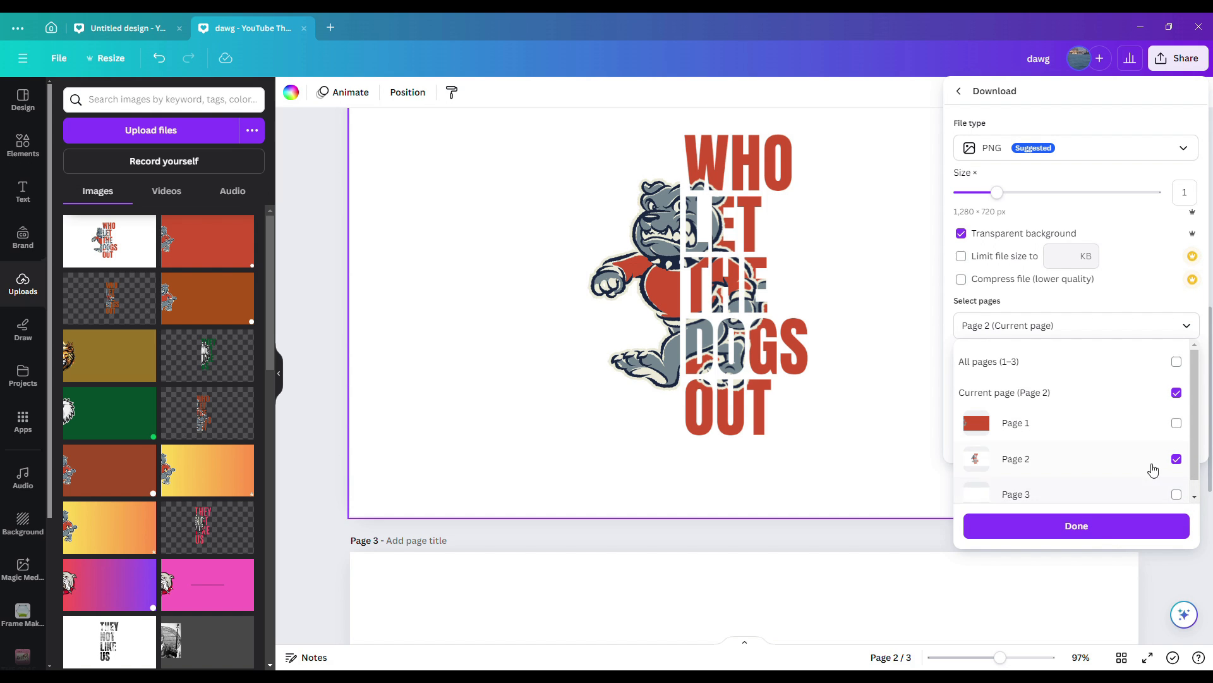
{"action": "left_click", "coordinate": [1106, 536]}
{"action": "left_click", "coordinate": [1068, 404]}
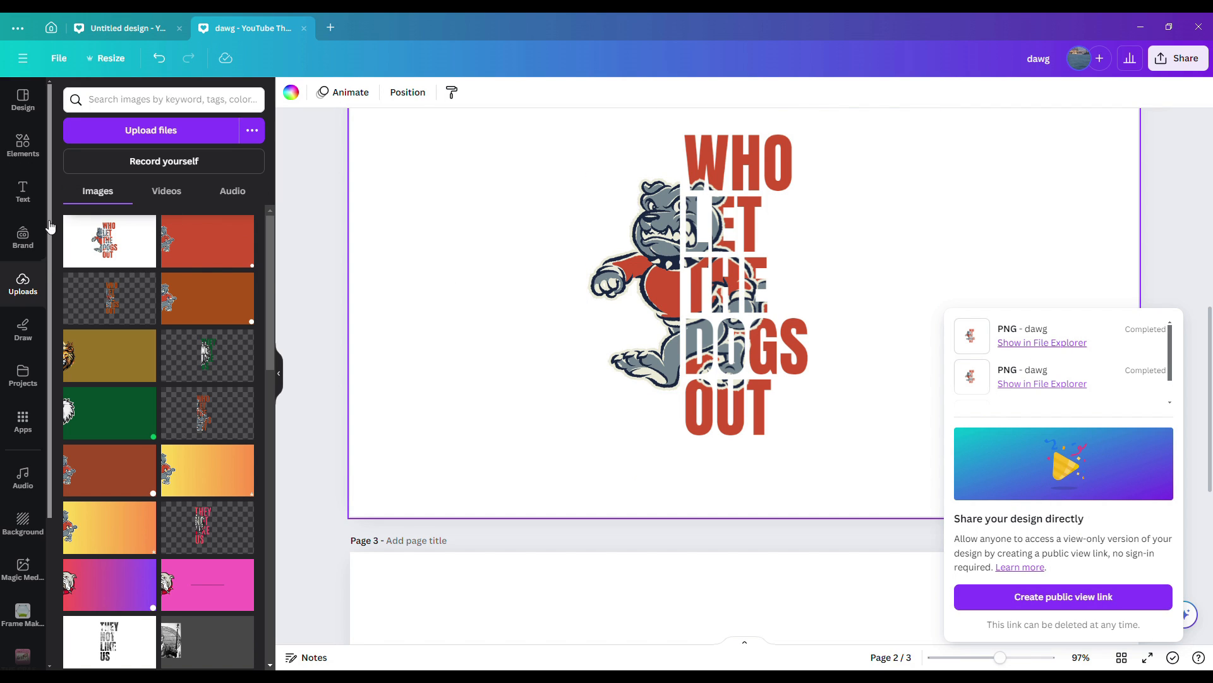
- Upload the transparent PNG of page 2 to the image uploads
{"action": "left_click", "coordinate": [37, 283]}
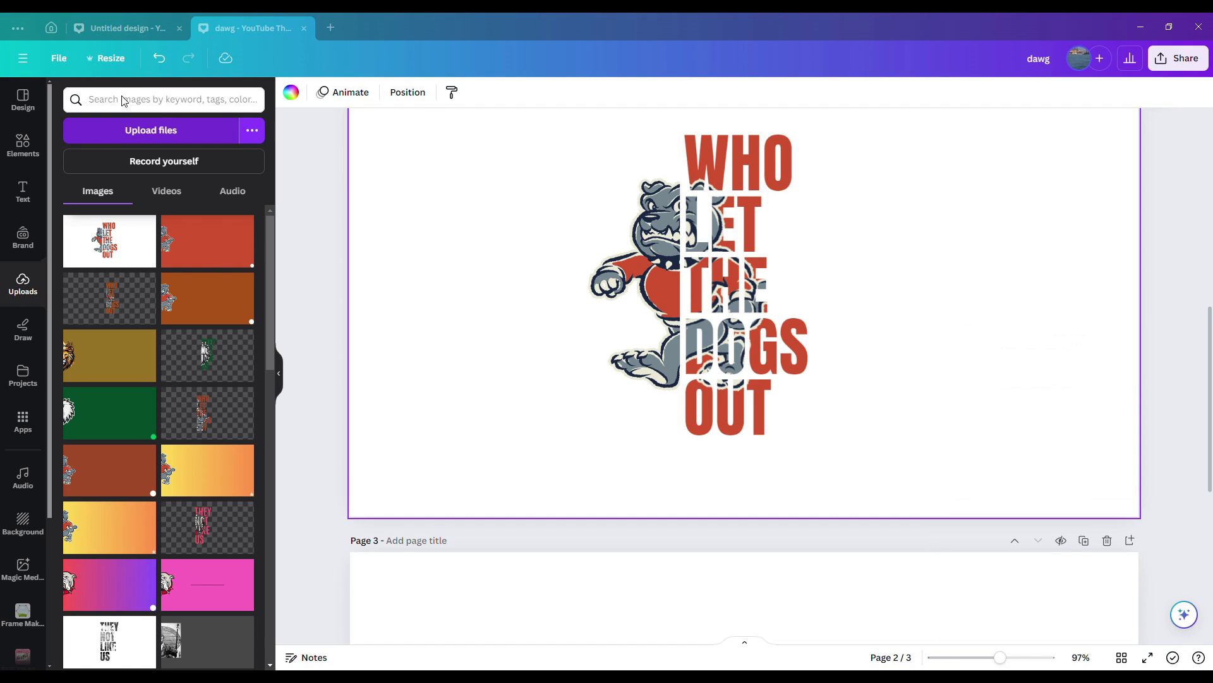
{"action": "left_click", "coordinate": [479, 295]}
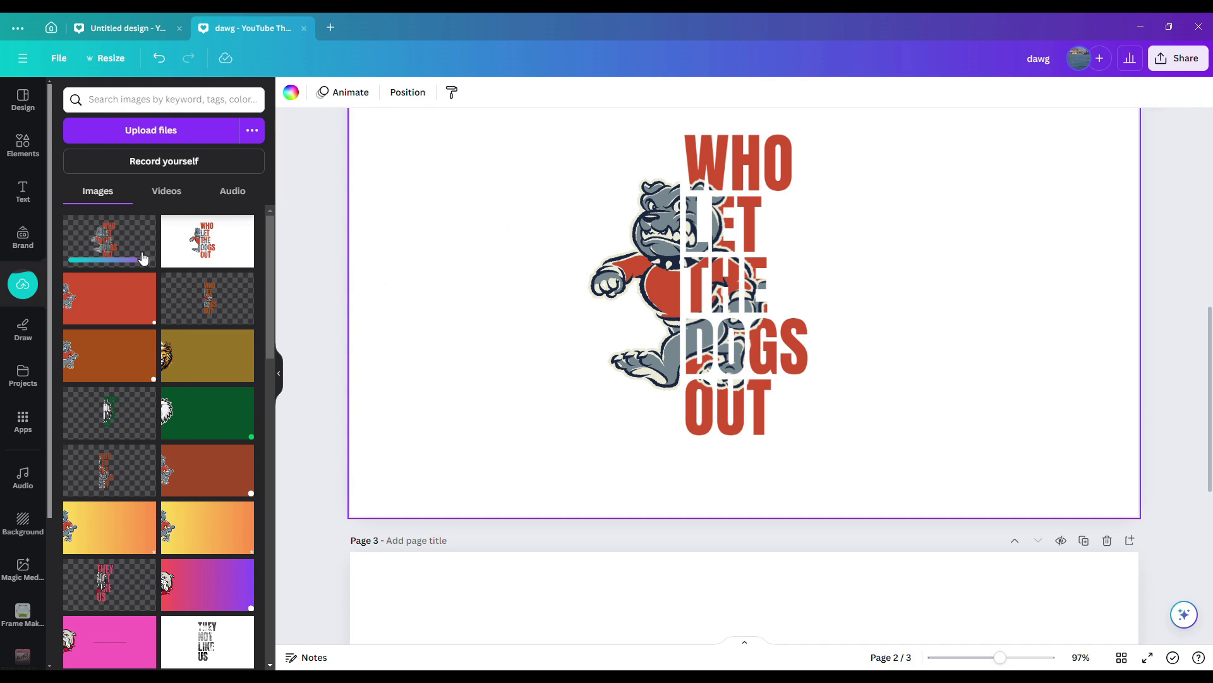
- Place the uploaded transparent "WHO LET THE DOGS OUT" bulldog PNG in the design and move it onto the blank page 3
{"action": "scroll", "coordinate": [422, 409], "scroll_direction": "down", "scroll_amount": 2}
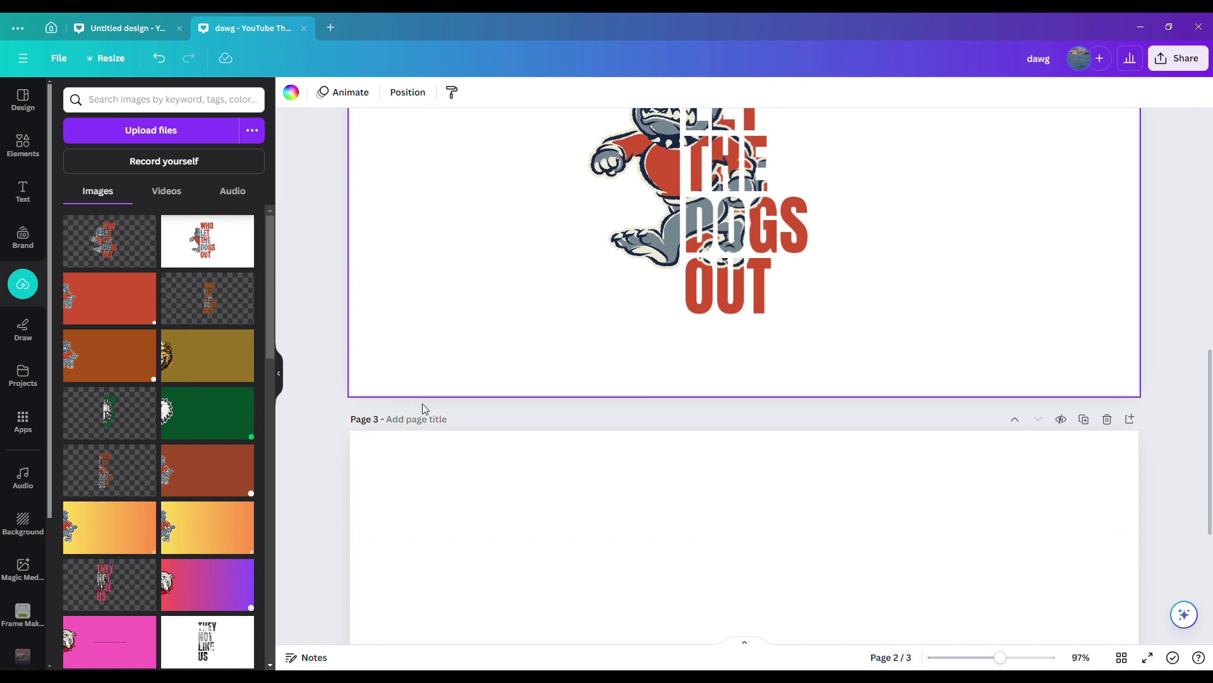
{"action": "left_click", "coordinate": [136, 247]}
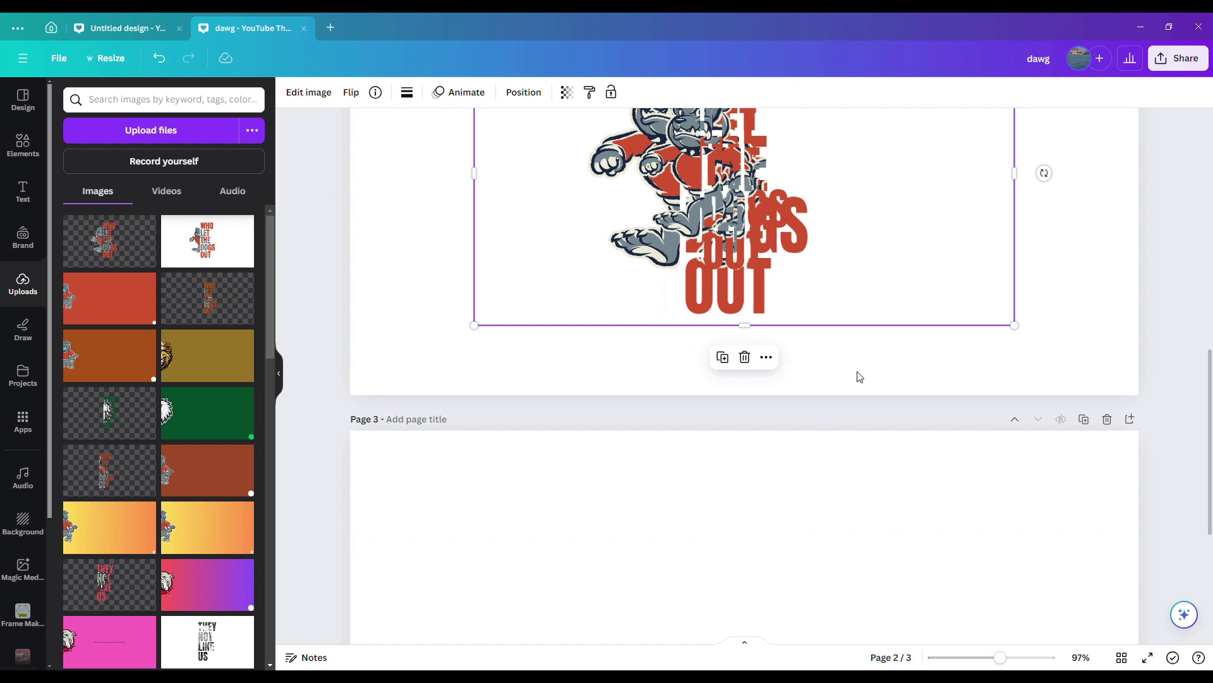
{"action": "left_click_drag", "start_coordinate": [752, 283], "coordinate": [726, 651]}
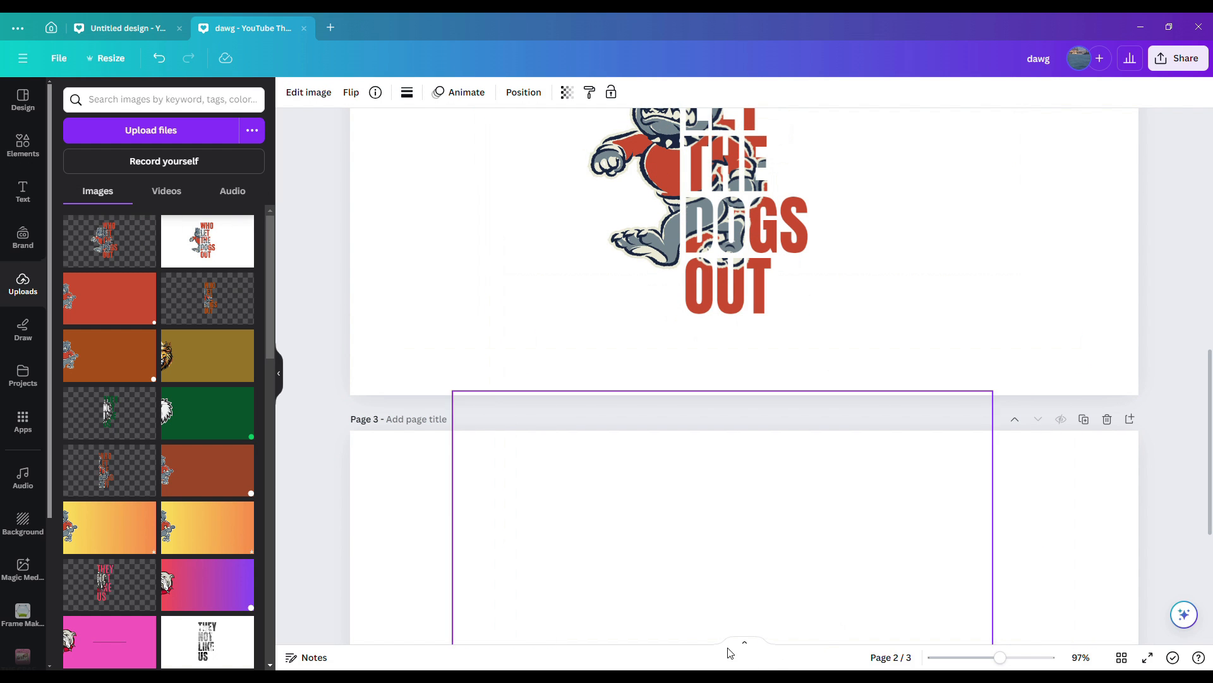
{"action": "scroll", "coordinate": [840, 520], "scroll_direction": "down", "scroll_amount": 3}
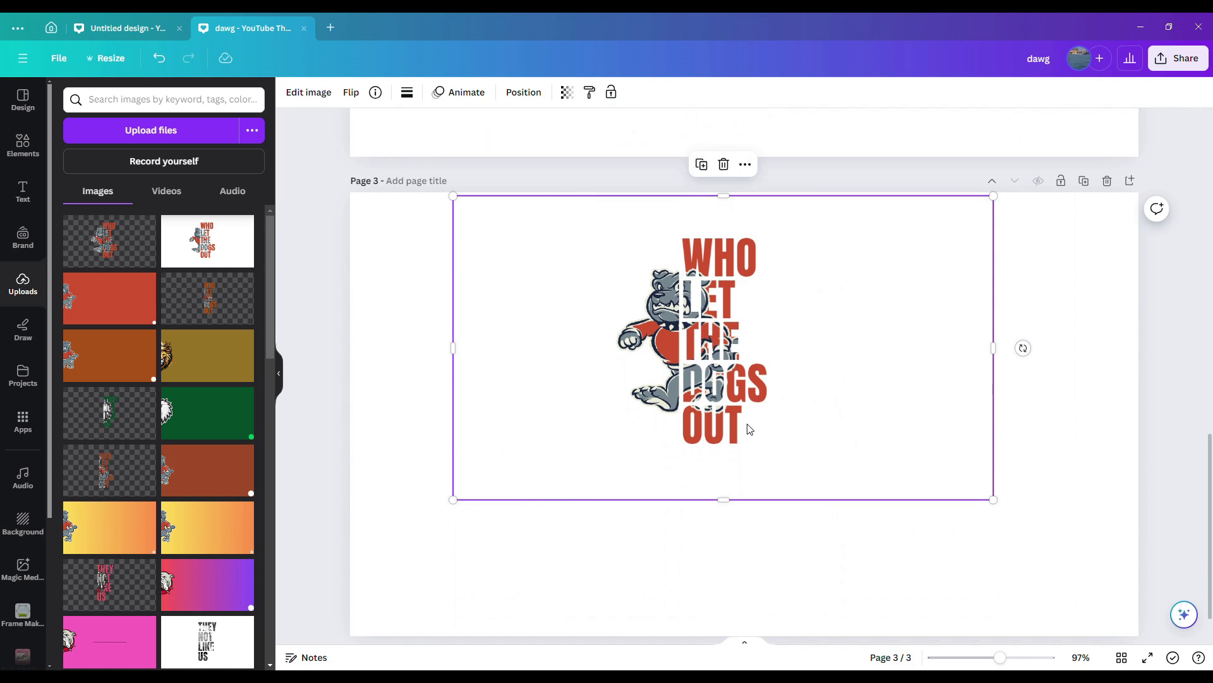
- Enlarge the transparent bulldog PNG on page 3 and position it around the middle of the page
{"action": "left_click_drag", "start_coordinate": [748, 425], "coordinate": [734, 488]}
{"action": "left_click_drag", "start_coordinate": [1005, 290], "coordinate": [1039, 229]}
{"action": "left_click_drag", "start_coordinate": [916, 347], "coordinate": [910, 320]}
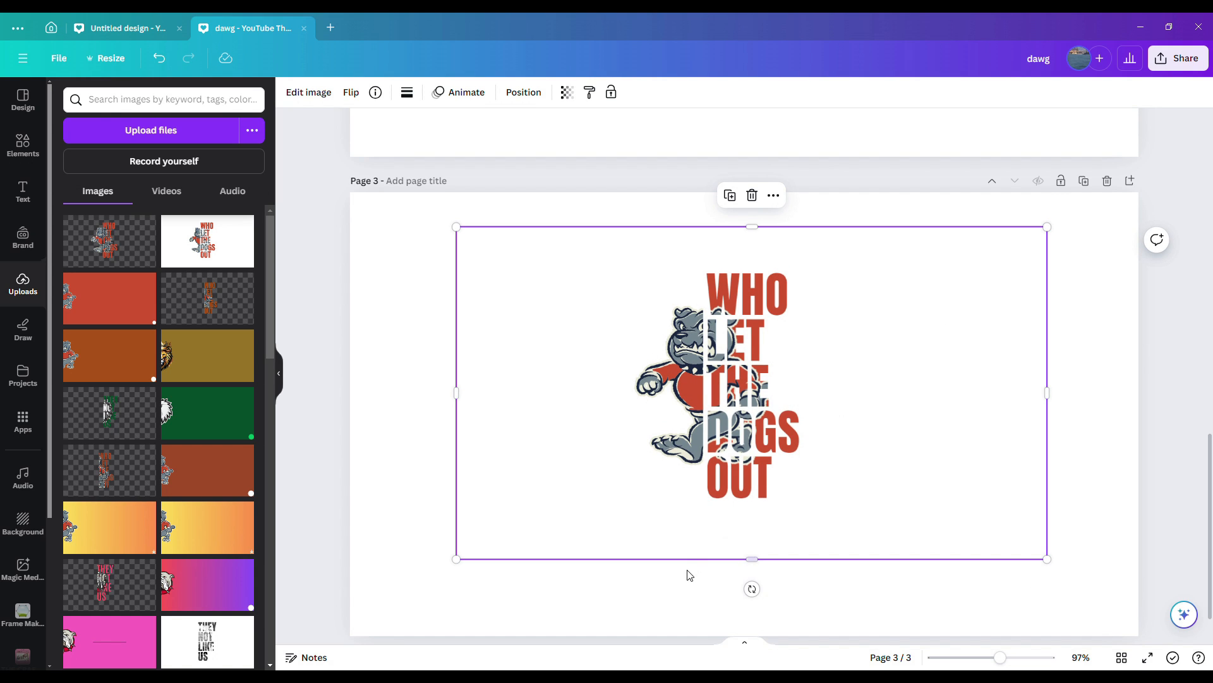
{"action": "left_click_drag", "start_coordinate": [457, 560], "coordinate": [406, 588]}
- Crop the empty transparent margins on both sides of the bulldog PNG, enlarge it slightly and shift it on page 3
{"action": "left_click_drag", "start_coordinate": [1055, 417], "coordinate": [929, 414]}
{"action": "left_click_drag", "start_coordinate": [402, 409], "coordinate": [542, 411]}
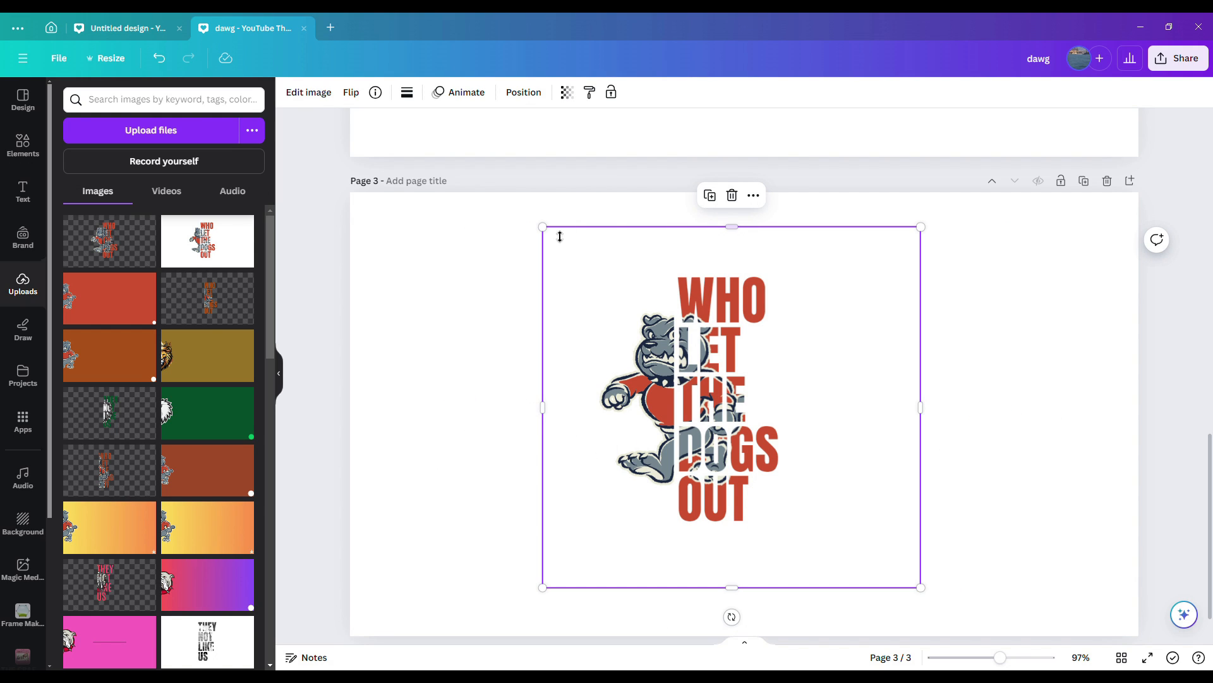
{"action": "left_click_drag", "start_coordinate": [544, 228], "coordinate": [529, 212]}
{"action": "mouse_move", "coordinate": [765, 350]}
{"action": "left_mouse_down"}
{"action": "mouse_move", "coordinate": [748, 383]}
{"action": "mouse_move", "coordinate": [759, 363]}
{"action": "left_mouse_up"}
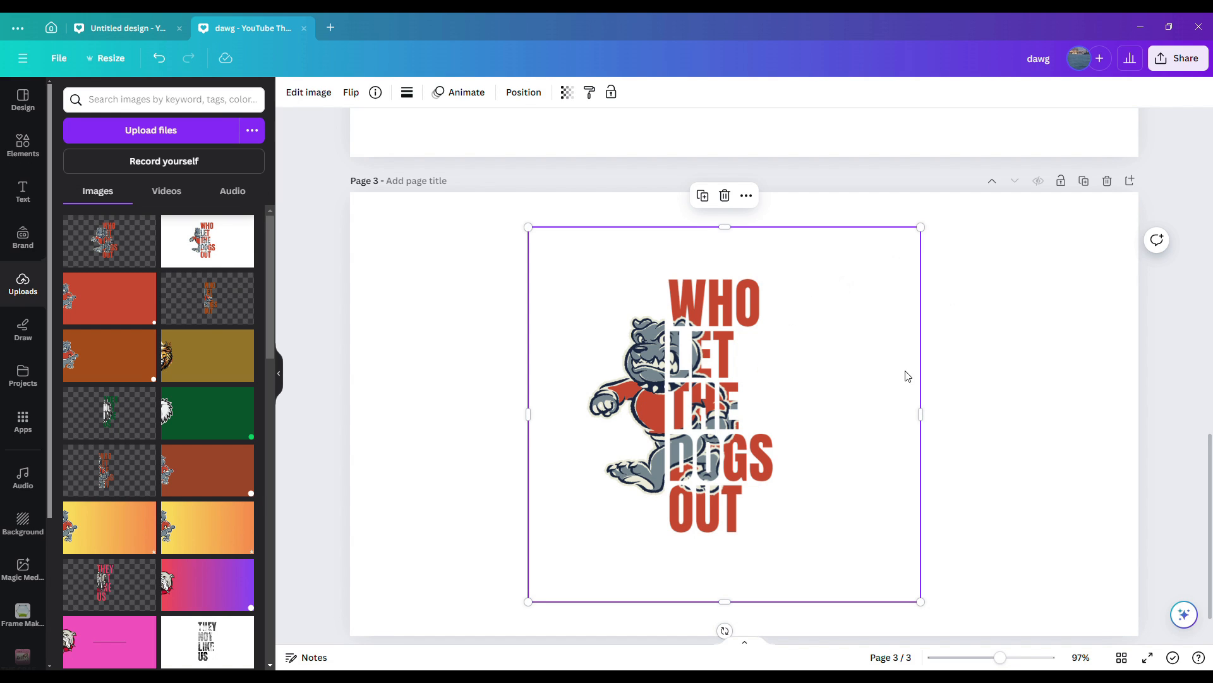
- Crop more of the empty margin beside the lettering of the page 3 PNG and recentre the image on the page
{"action": "scroll", "coordinate": [909, 145], "scroll_direction": "up", "scroll_amount": 14}
{"action": "scroll", "coordinate": [927, 523], "scroll_direction": "down", "scroll_amount": 15}
{"action": "left_click", "coordinate": [784, 451]}
{"action": "left_click_drag", "start_coordinate": [919, 367], "coordinate": [857, 367]}
{"action": "left_click_drag", "start_coordinate": [734, 368], "coordinate": [756, 358]}
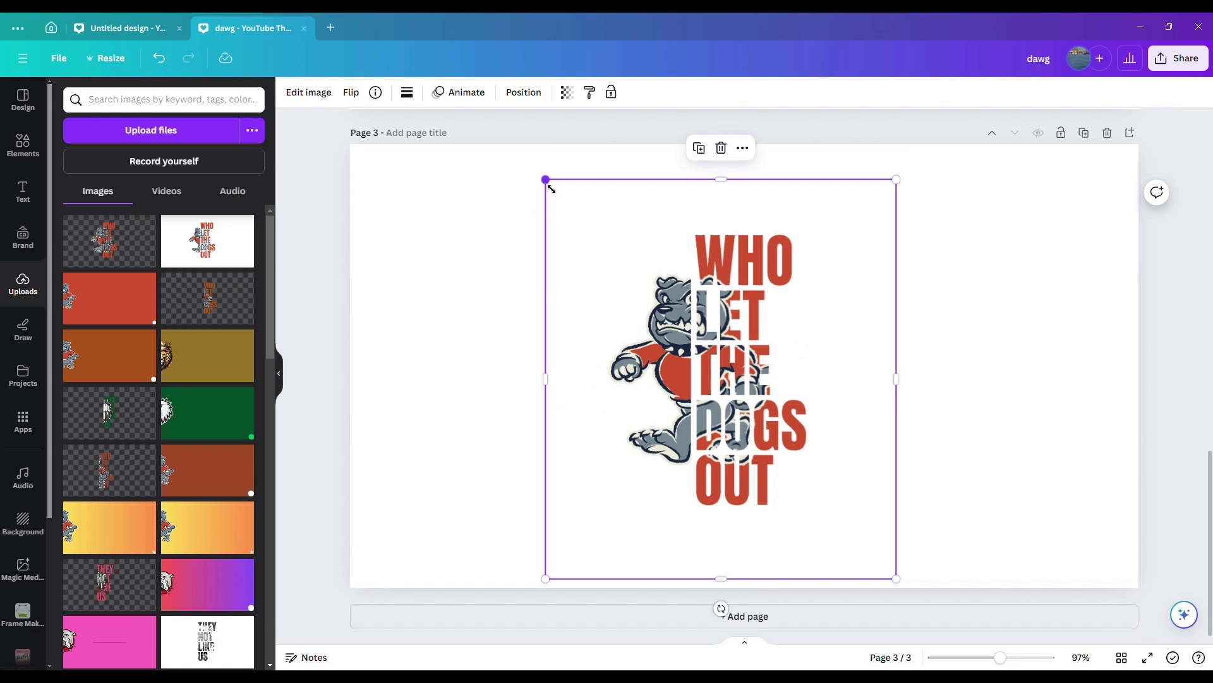